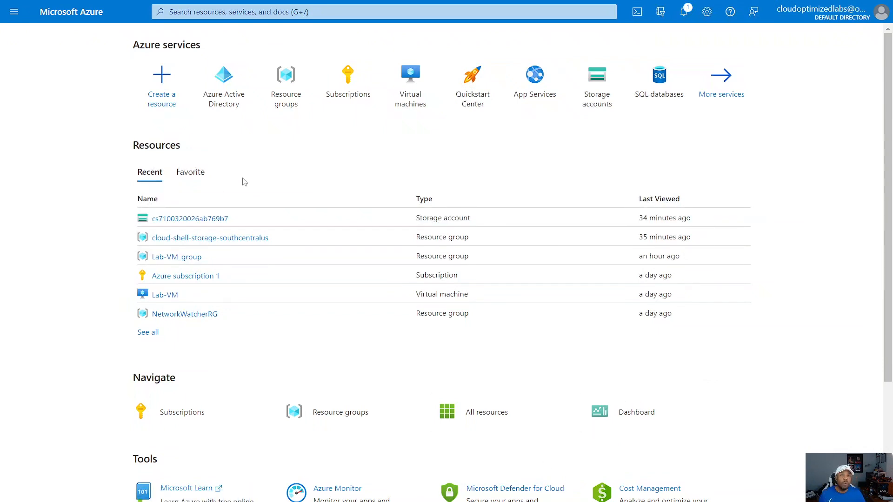
Step: Search the portal for "active" and open the Azure Active Directory service
{"action": "left_click", "coordinate": [319, 15]}
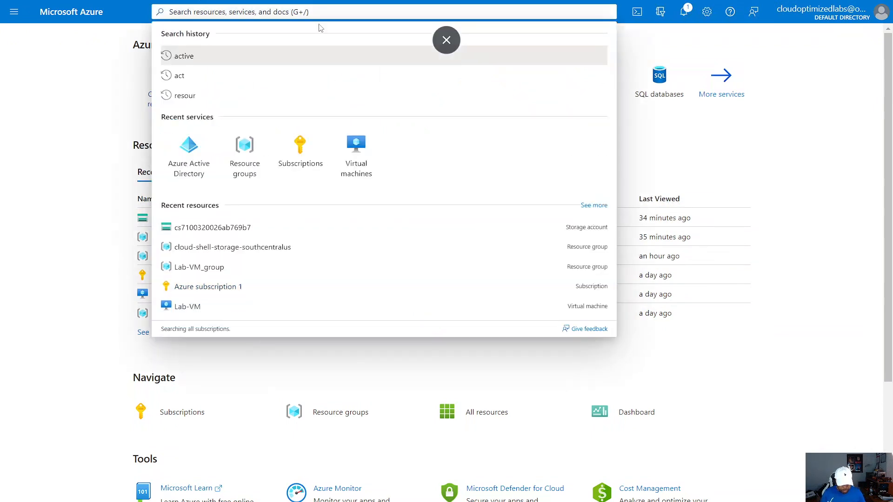
{"action": "left_click", "coordinate": [325, 56]}
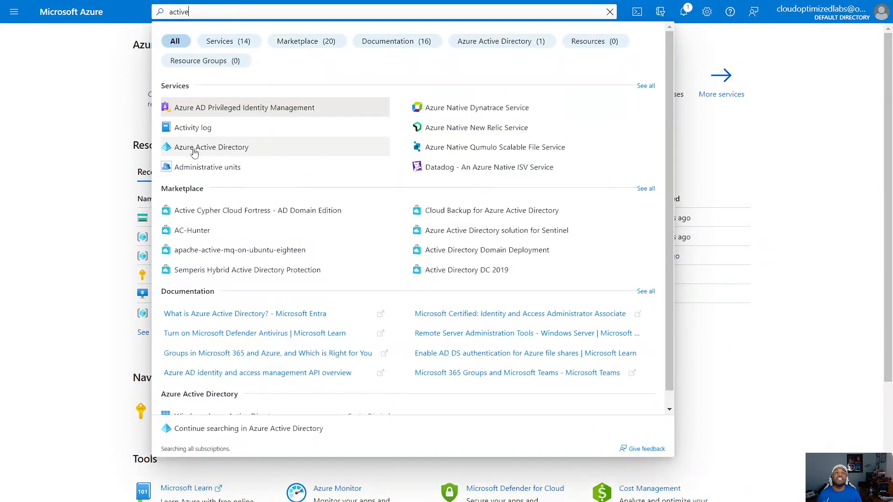
{"action": "left_click", "coordinate": [214, 149]}
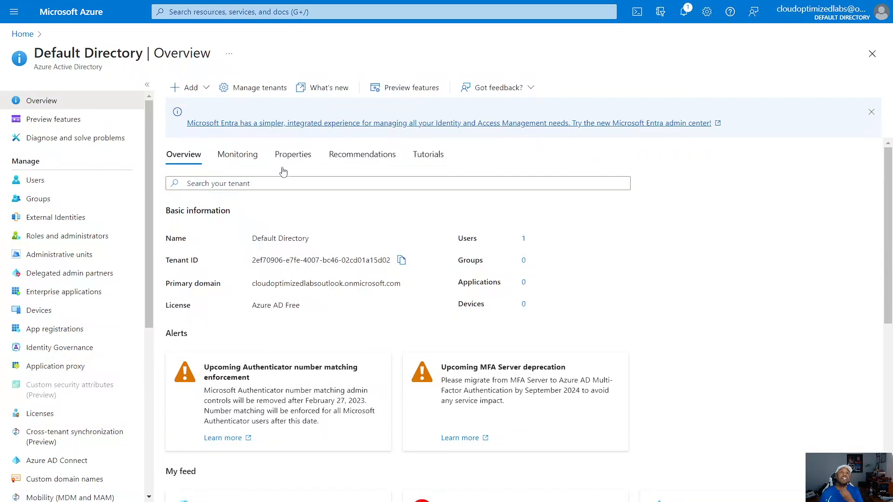
Step: Examine the directory's user list and its User settings, from enterprise applications down to user features
{"action": "left_click", "coordinate": [35, 181]}
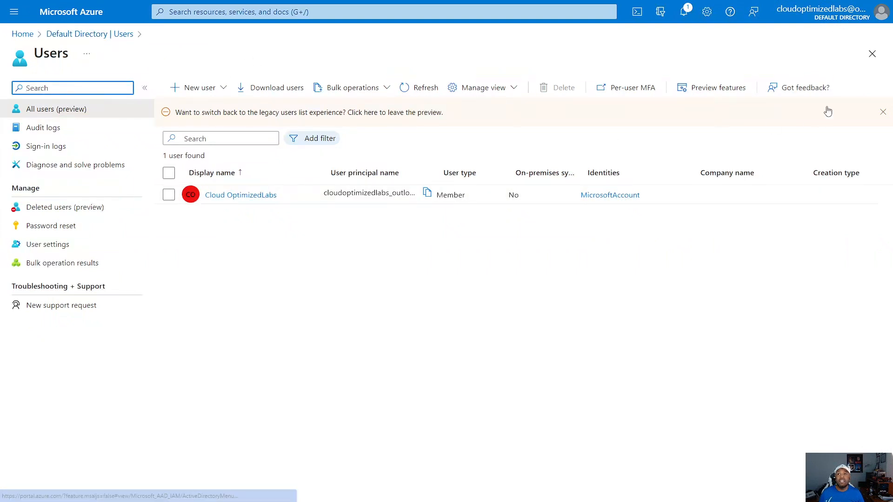
{"action": "left_click", "coordinate": [872, 53]}
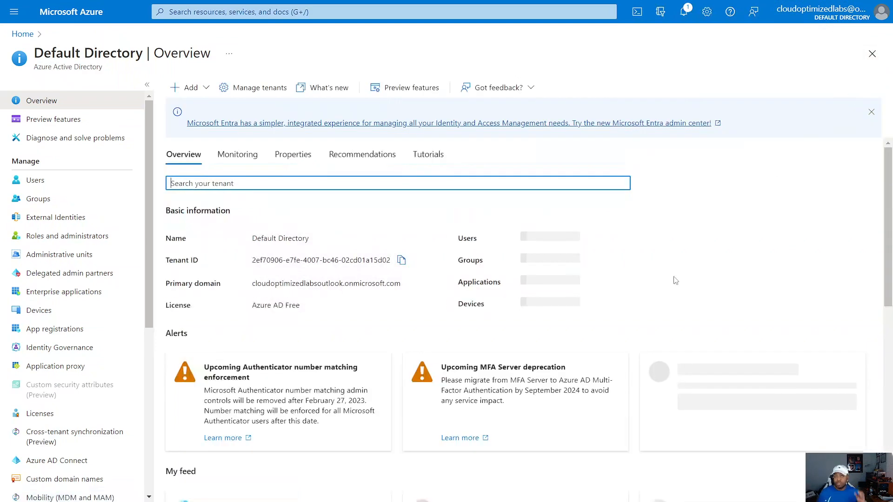
{"action": "scroll", "coordinate": [95, 278], "scroll_direction": "down", "scroll_amount": 6}
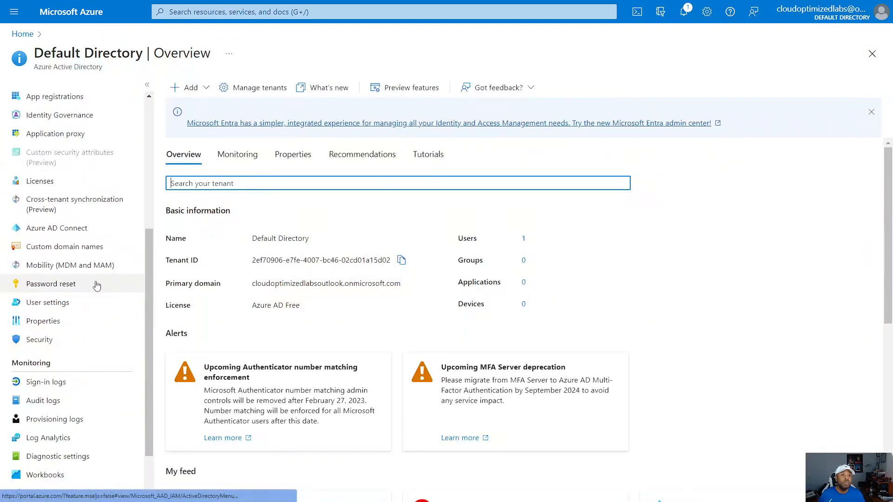
{"action": "left_click", "coordinate": [18, 237]}
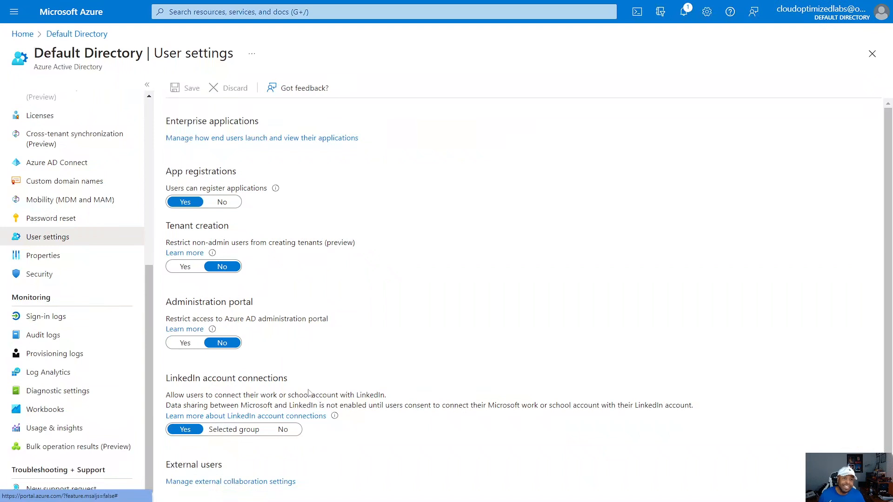
{"action": "scroll", "coordinate": [248, 477], "scroll_direction": "down", "scroll_amount": 1}
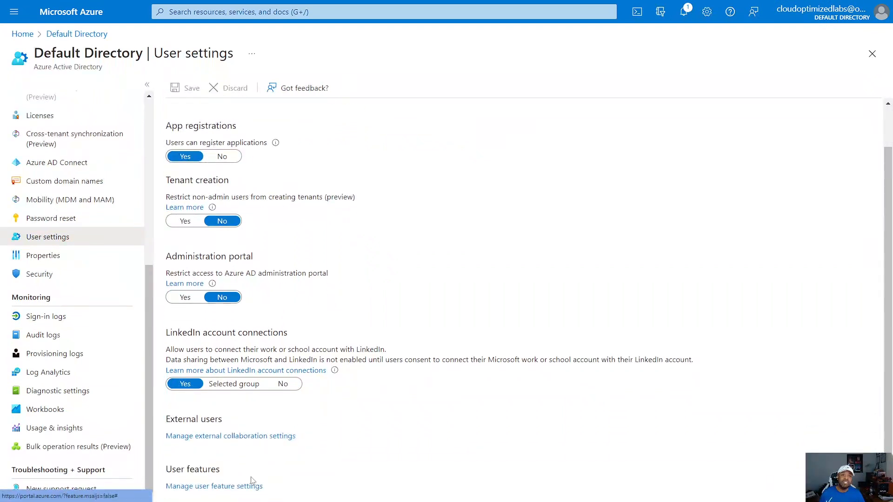
{"action": "scroll", "coordinate": [209, 441], "scroll_direction": "up", "scroll_amount": 1}
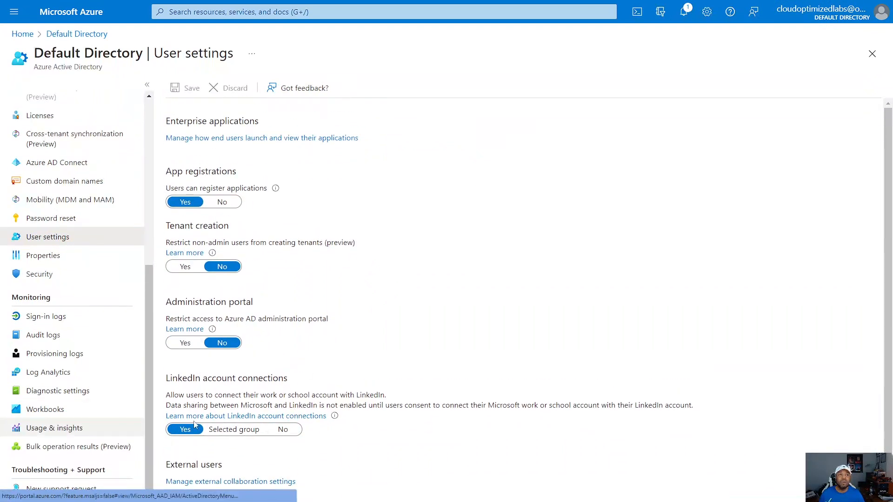
Step: Return to the directory's users and start creating a new internal user
{"action": "left_click_drag", "start_coordinate": [147, 383], "coordinate": [154, 277]}
{"action": "left_click_drag", "start_coordinate": [147, 219], "coordinate": [159, 168]}
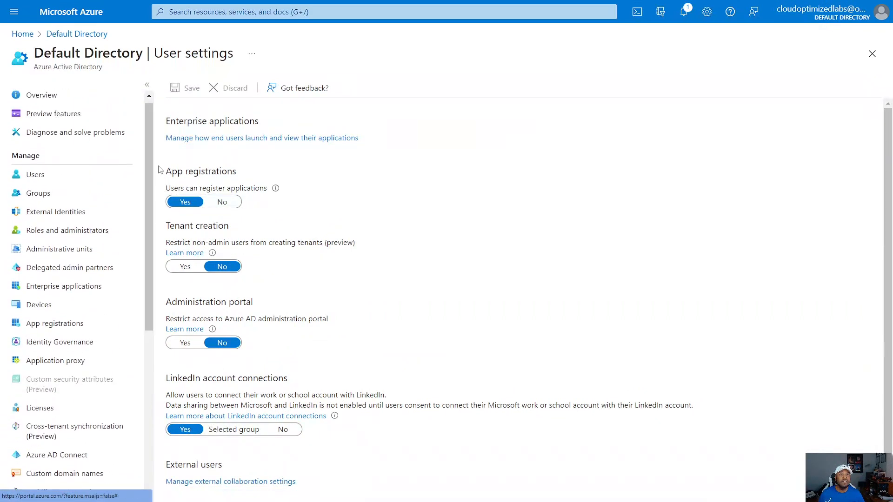
{"action": "left_click", "coordinate": [33, 179]}
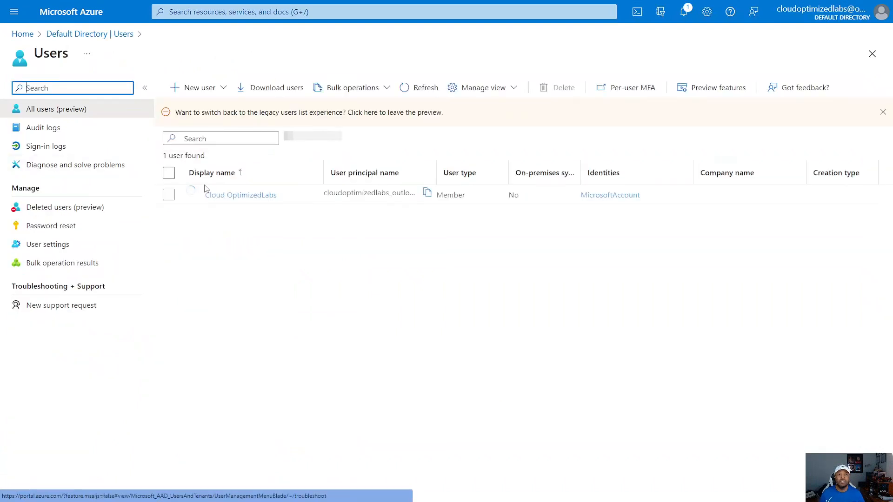
{"action": "left_click", "coordinate": [177, 90]}
{"action": "left_click", "coordinate": [200, 125]}
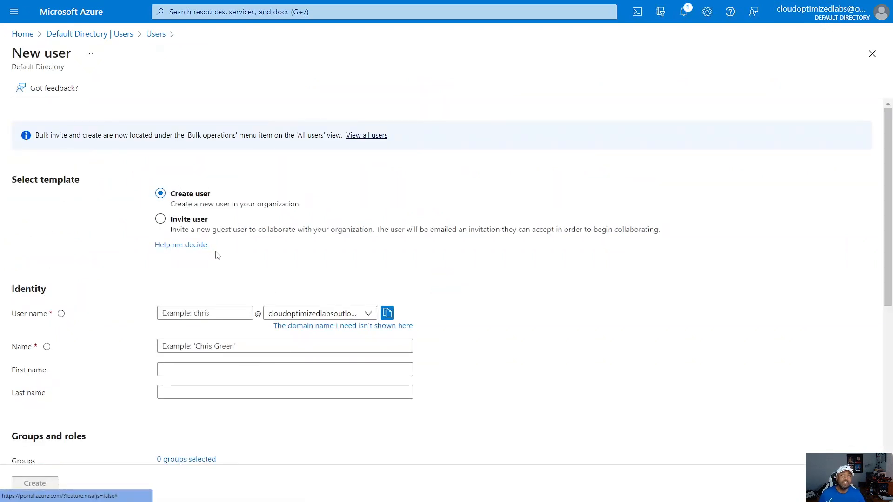
Step: Set the new user's user name to YaBoi on the default domain and the display name to Yaboi
{"action": "scroll", "coordinate": [216, 255], "scroll_direction": "down", "scroll_amount": 2}
{"action": "left_click", "coordinate": [192, 199]}
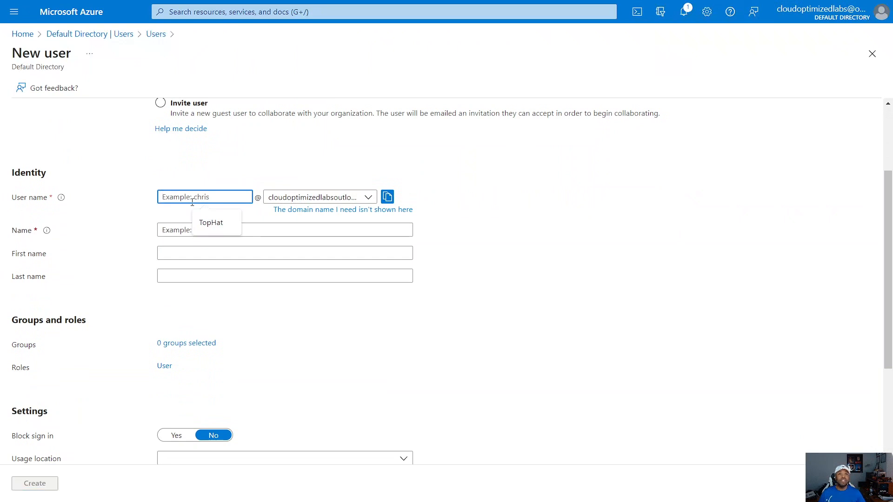
{"action": "type", "text": "YaBoi"}
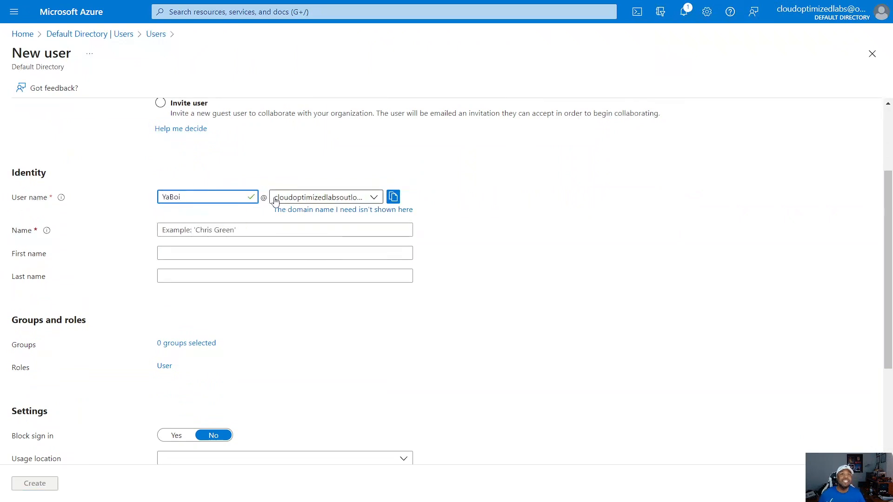
{"action": "left_click", "coordinate": [375, 198]}
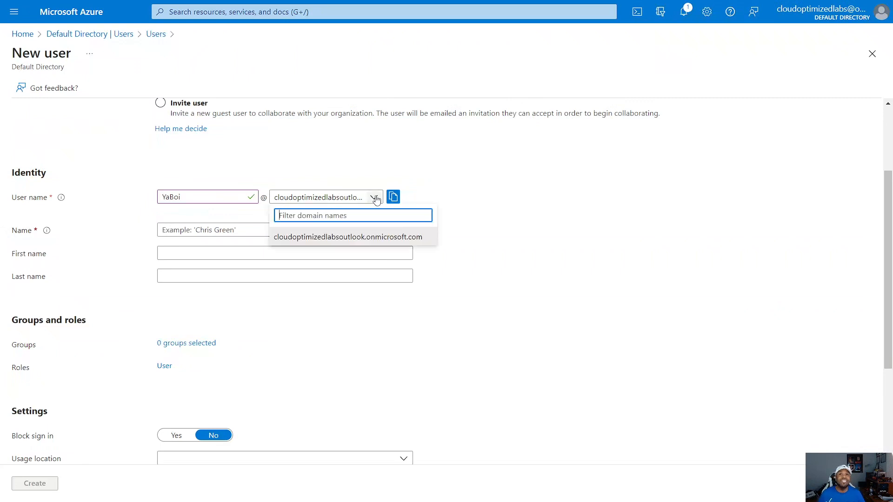
{"action": "left_click", "coordinate": [470, 231]}
{"action": "left_click", "coordinate": [238, 231]}
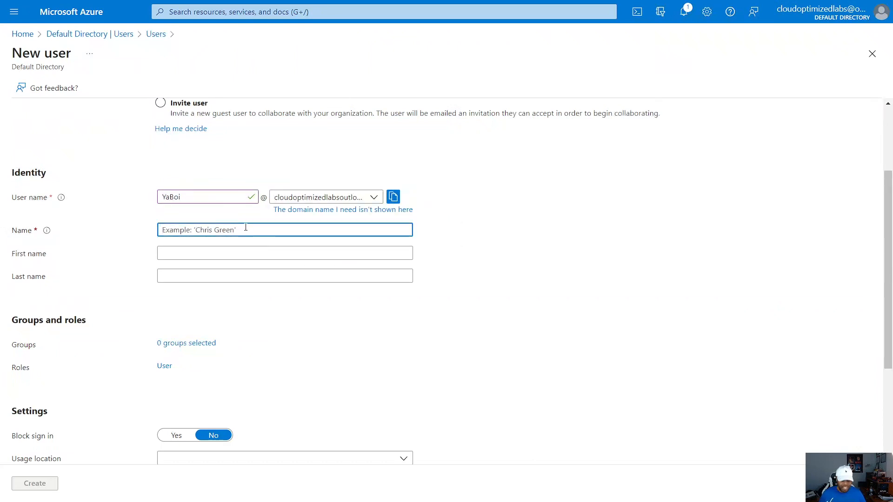
{"action": "type", "text": "Yaboi"}
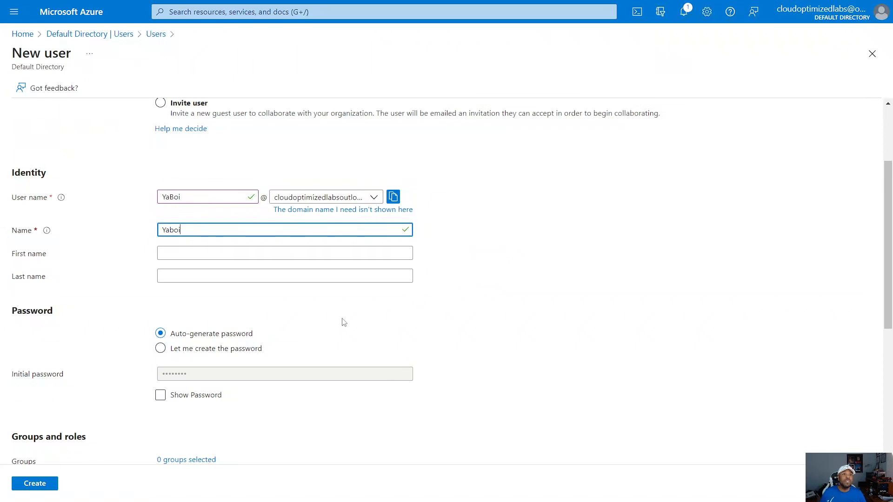
Step: Choose to create the password manually and enter the new user's initial password
{"action": "scroll", "coordinate": [325, 260], "scroll_direction": "down", "scroll_amount": 2}
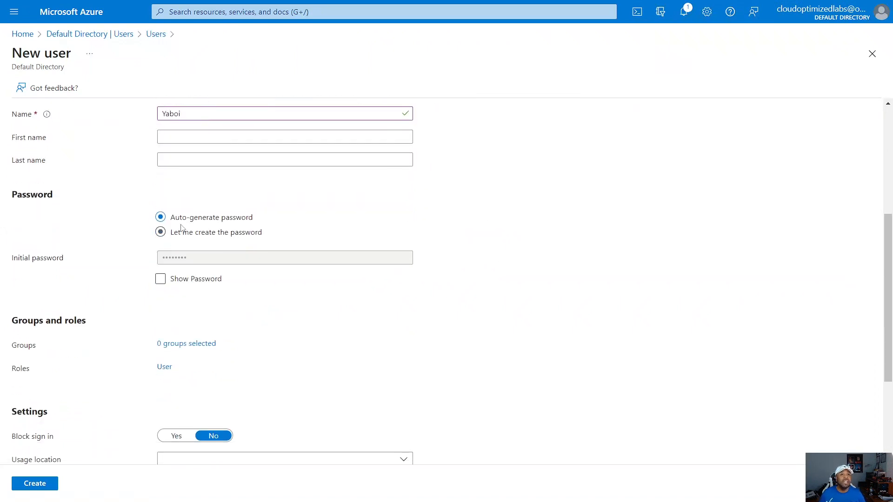
{"action": "left_click", "coordinate": [160, 233]}
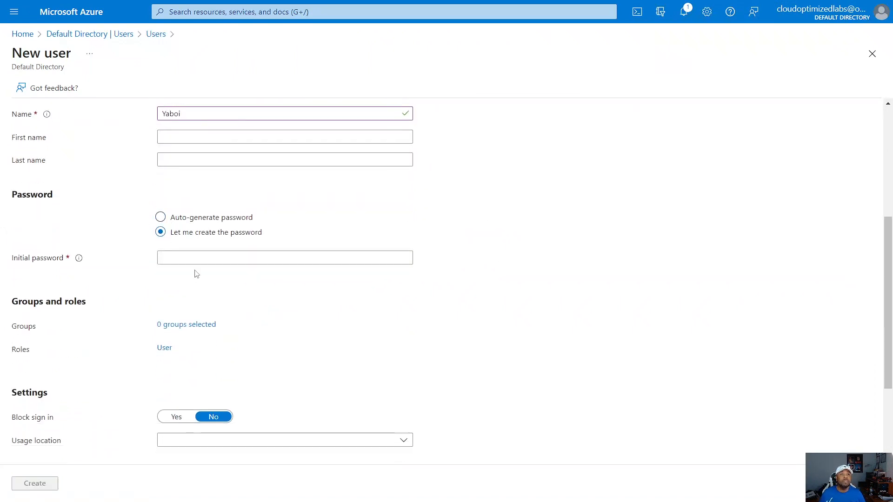
{"action": "left_click", "coordinate": [200, 256]}
{"action": "type", "text": "P••••"}
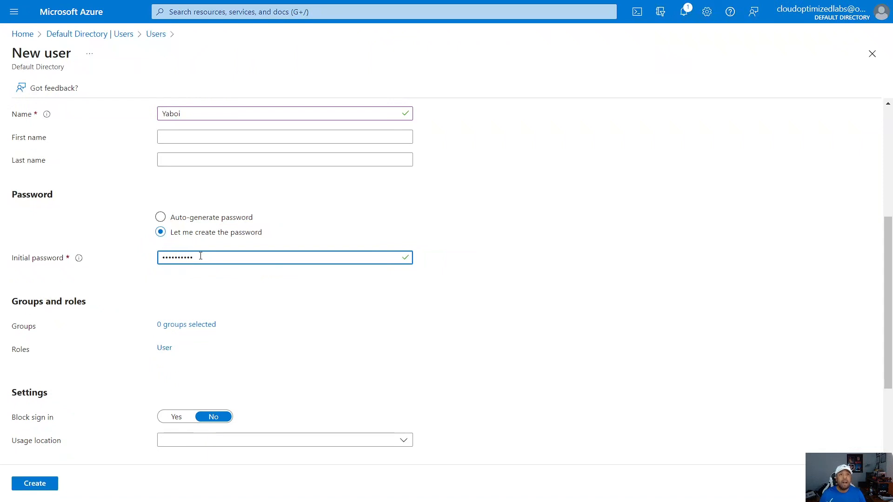
Step: Set the new user's usage location to United States
{"action": "scroll", "coordinate": [209, 279], "scroll_direction": "down", "scroll_amount": 1}
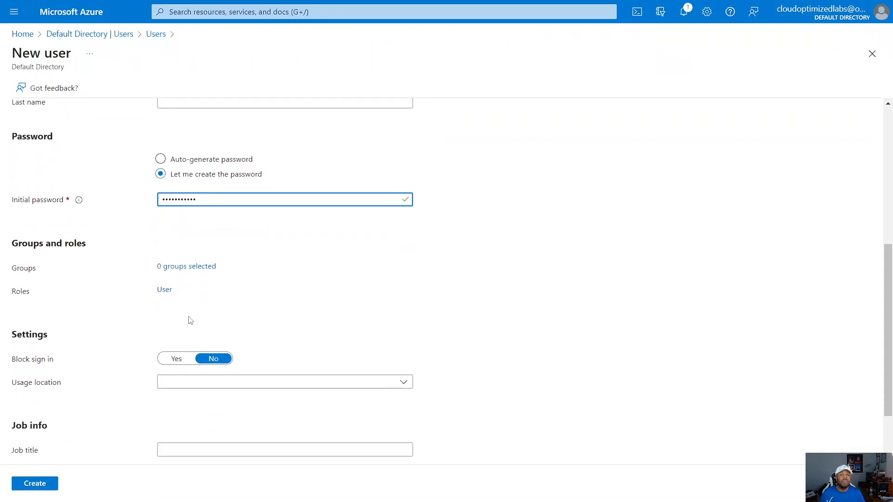
{"action": "scroll", "coordinate": [190, 320], "scroll_direction": "down", "scroll_amount": 1}
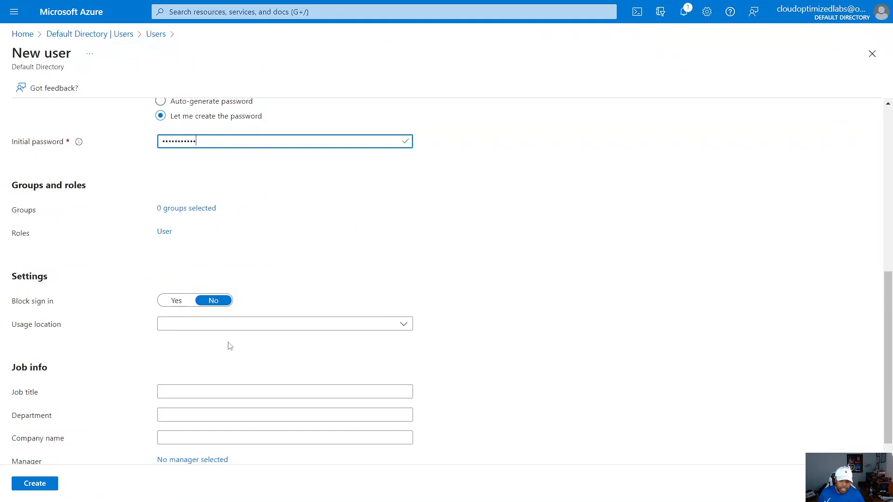
{"action": "scroll", "coordinate": [194, 271], "scroll_direction": "down", "scroll_amount": 1}
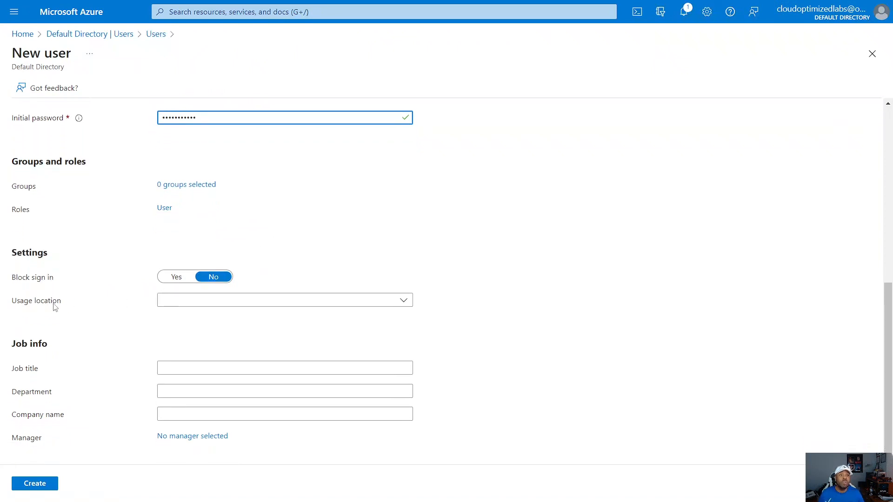
{"action": "left_click", "coordinate": [292, 301]}
{"action": "scroll", "coordinate": [293, 205], "scroll_direction": "down", "scroll_amount": 10}
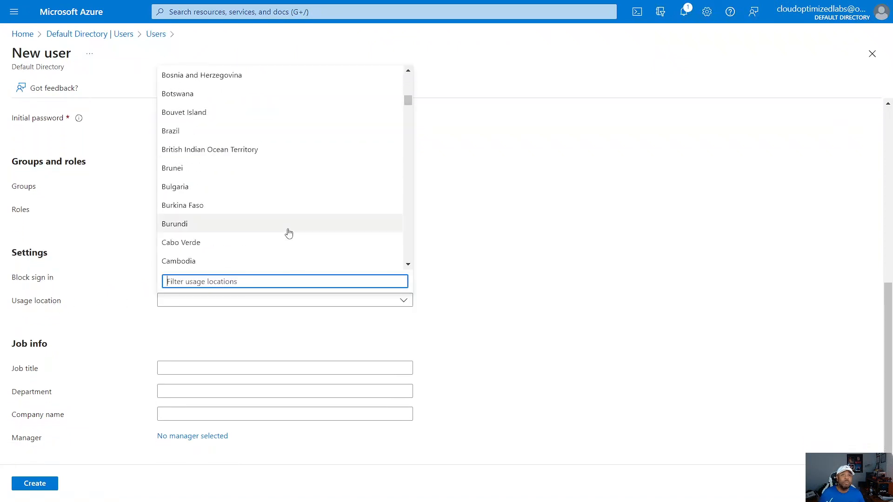
{"action": "scroll", "coordinate": [279, 218], "scroll_direction": "down", "scroll_amount": 20}
{"action": "scroll", "coordinate": [262, 209], "scroll_direction": "down", "scroll_amount": 20}
{"action": "scroll", "coordinate": [232, 221], "scroll_direction": "down", "scroll_amount": 12}
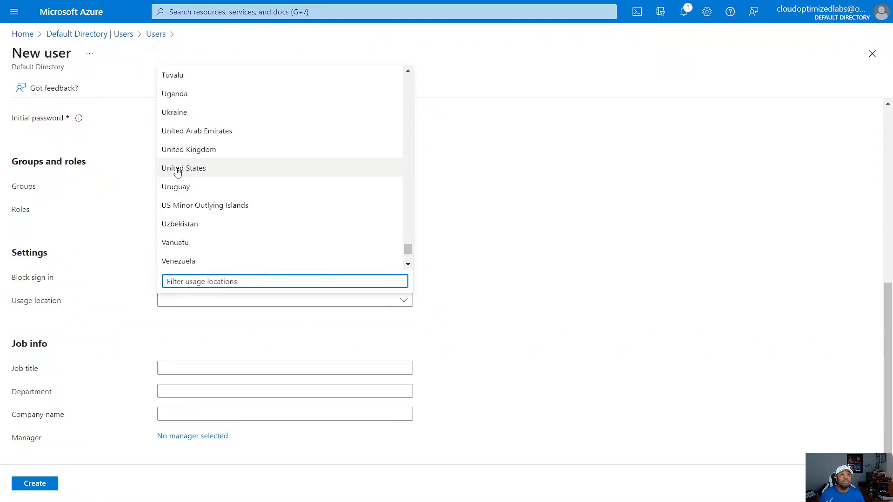
{"action": "left_click", "coordinate": [182, 170]}
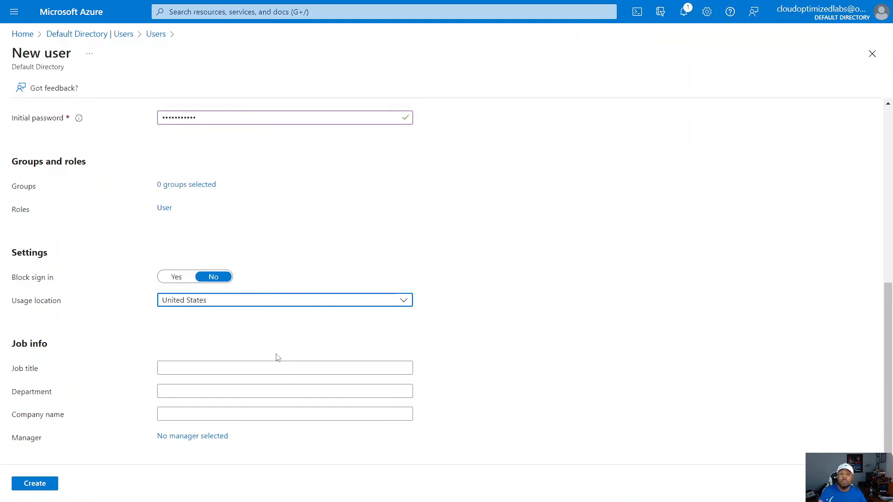
Step: Enter Azure Admin as the job title and It as the department, and create the user
{"action": "left_click", "coordinate": [200, 369]}
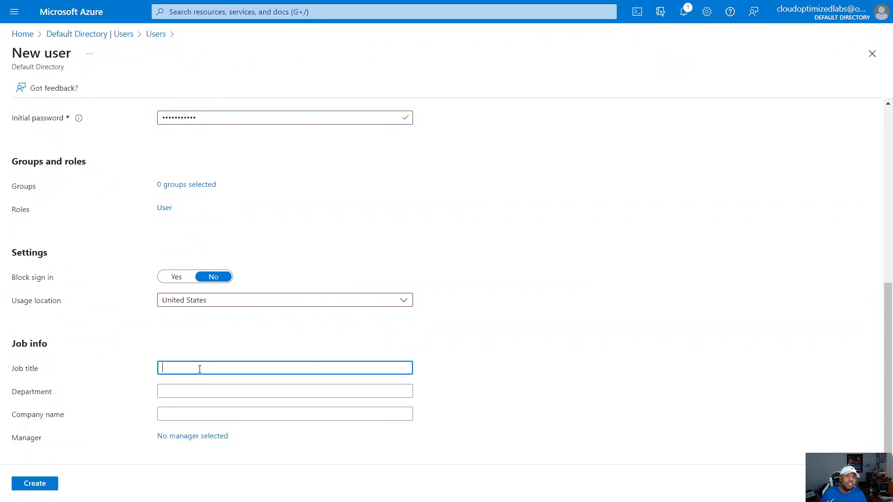
{"action": "type", "text": "Azure Admin"}
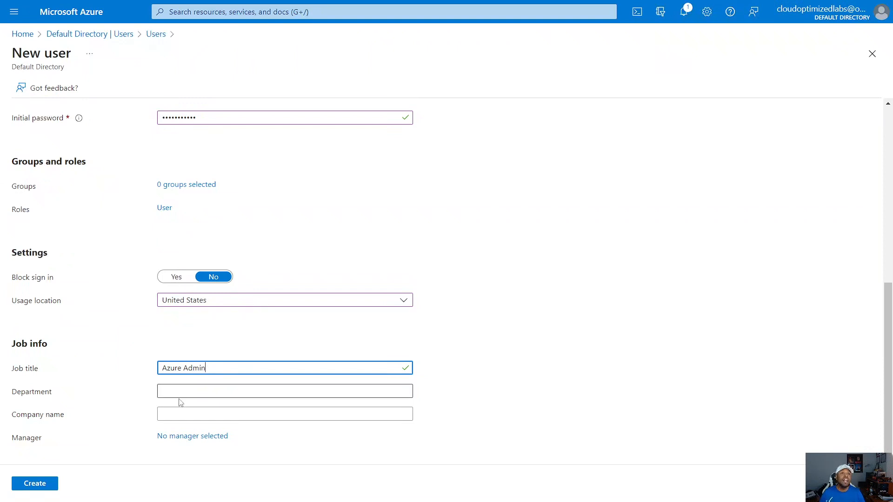
{"action": "left_click", "coordinate": [178, 392]}
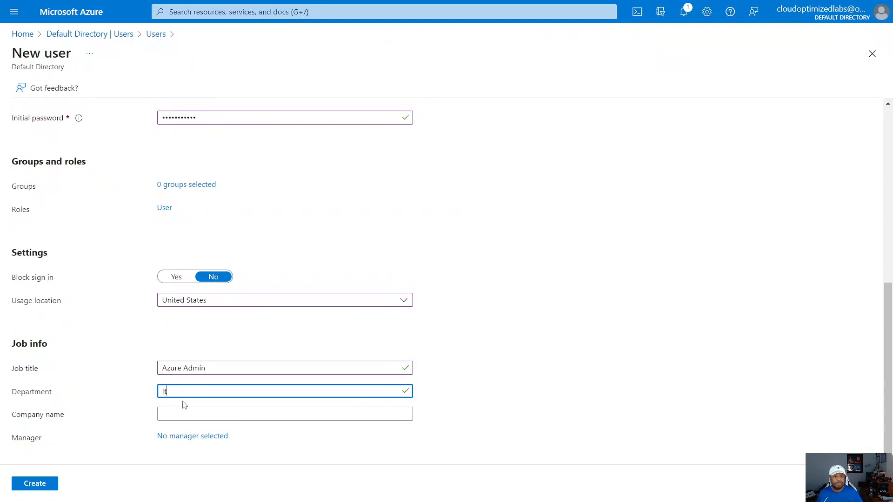
{"action": "left_click", "coordinate": [37, 485]}
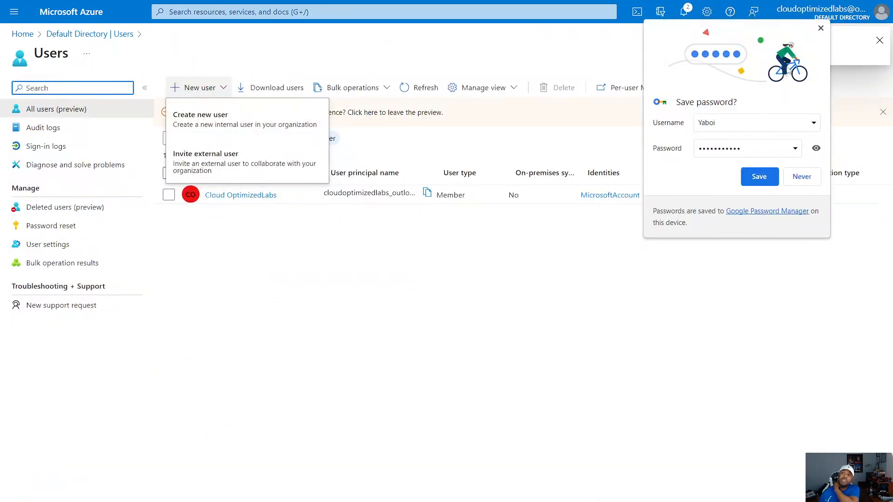
Step: Dismiss the browser's offer to save the password and close the open new-user options
{"action": "left_click", "coordinate": [821, 29]}
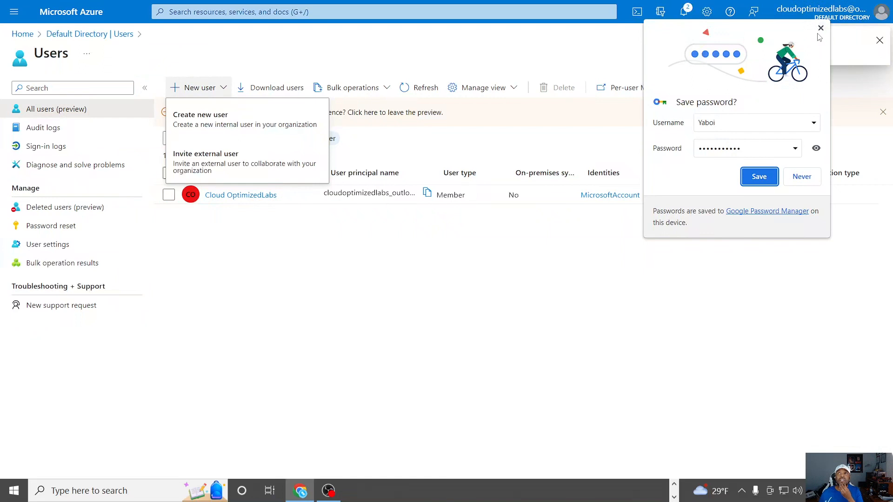
{"action": "left_click", "coordinate": [821, 28]}
{"action": "left_click", "coordinate": [458, 320]}
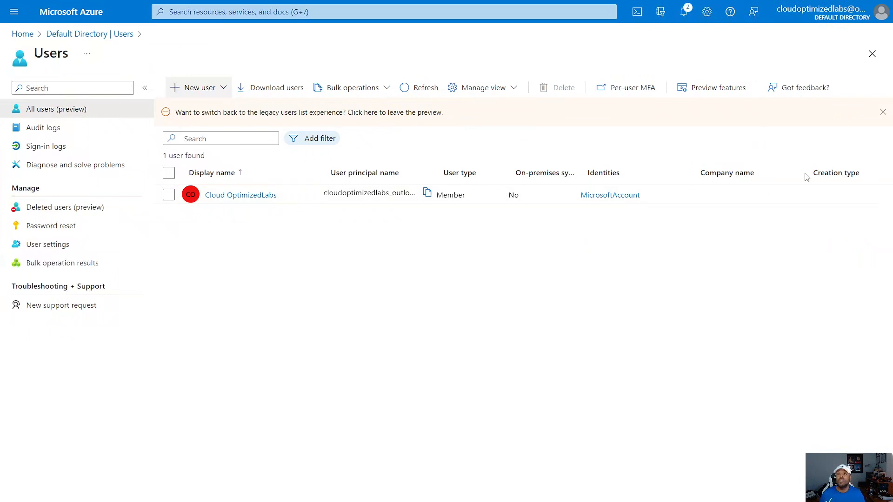
Step: Refresh the user list and open the profile of the newly created user Yaboi
{"action": "left_click", "coordinate": [421, 88]}
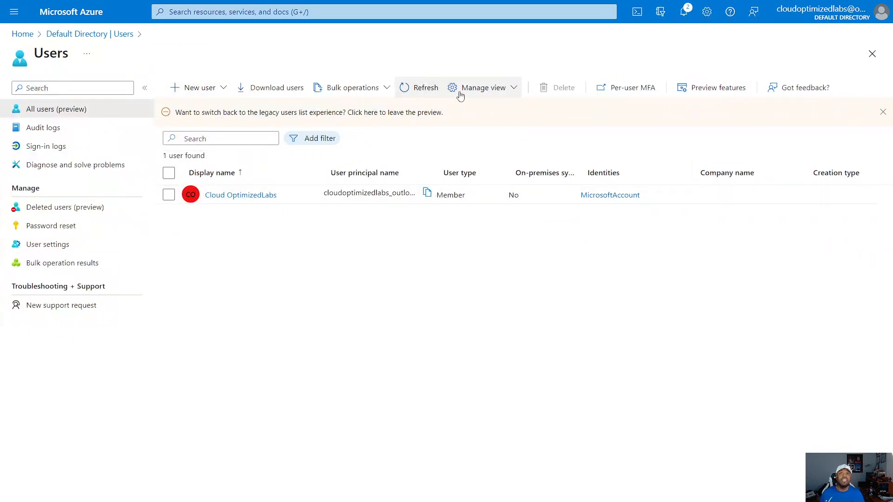
{"action": "left_click", "coordinate": [421, 91]}
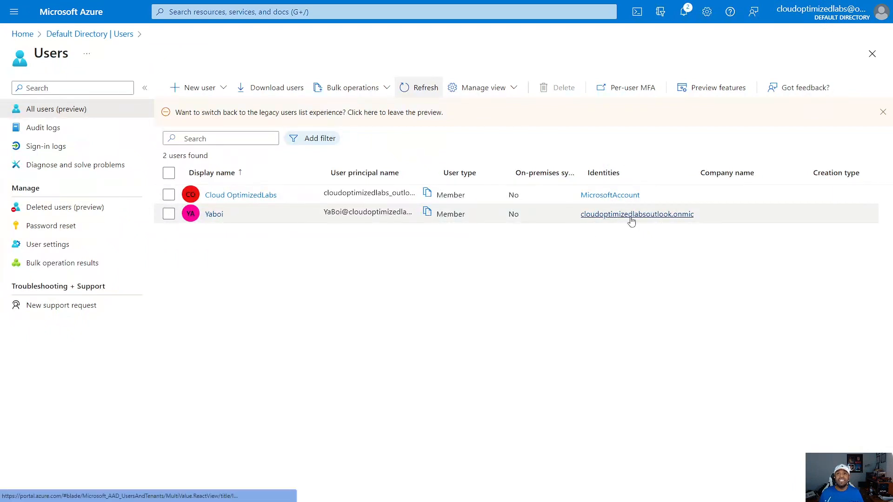
{"action": "left_click", "coordinate": [213, 216]}
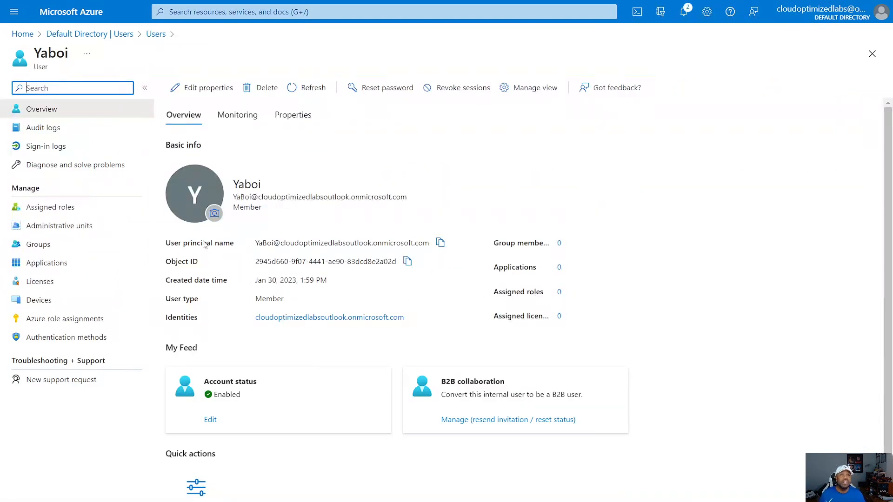
Step: Copy the new user's principal name, and review the user's assigned roles, administrative units and groups
{"action": "left_click", "coordinate": [440, 243]}
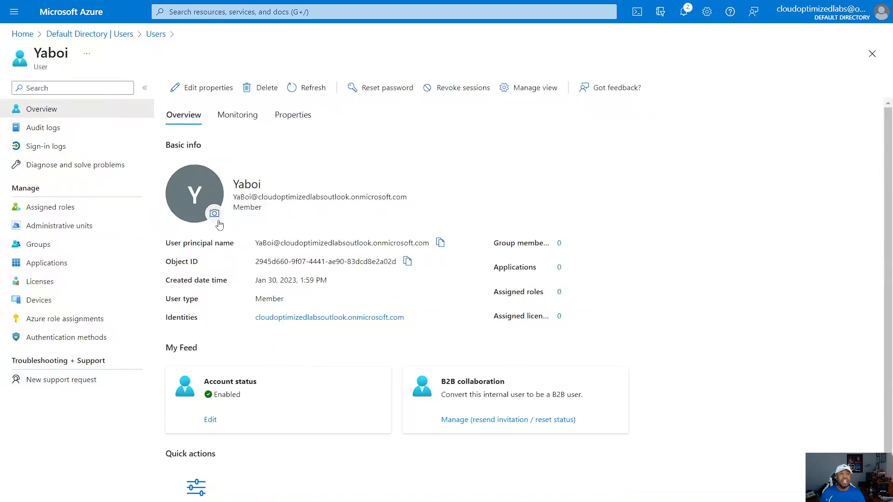
{"action": "left_click", "coordinate": [49, 209]}
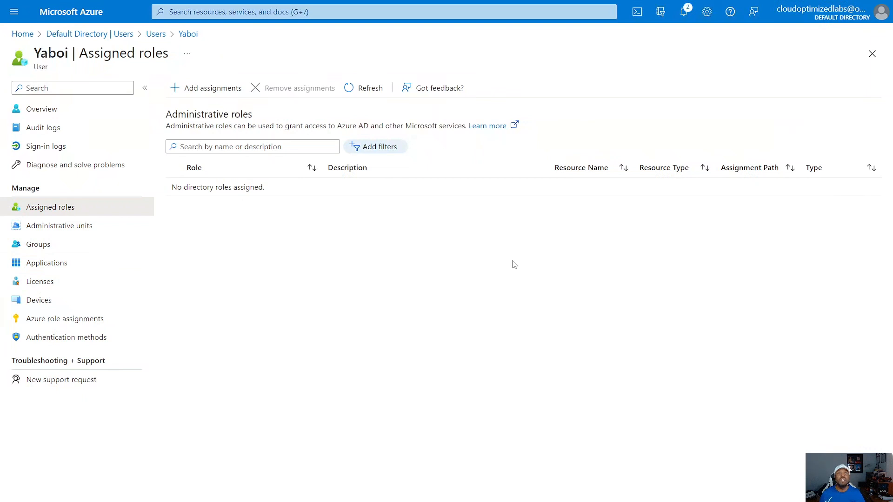
{"action": "left_click", "coordinate": [42, 228]}
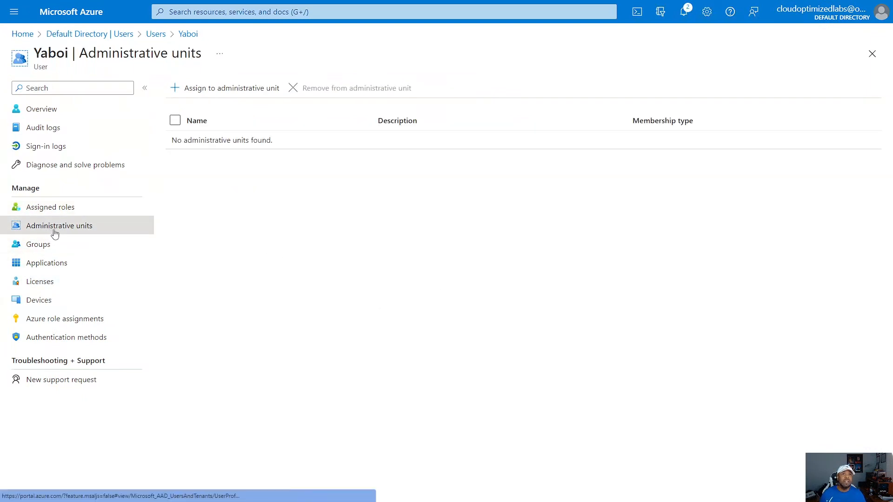
{"action": "left_click", "coordinate": [30, 246]}
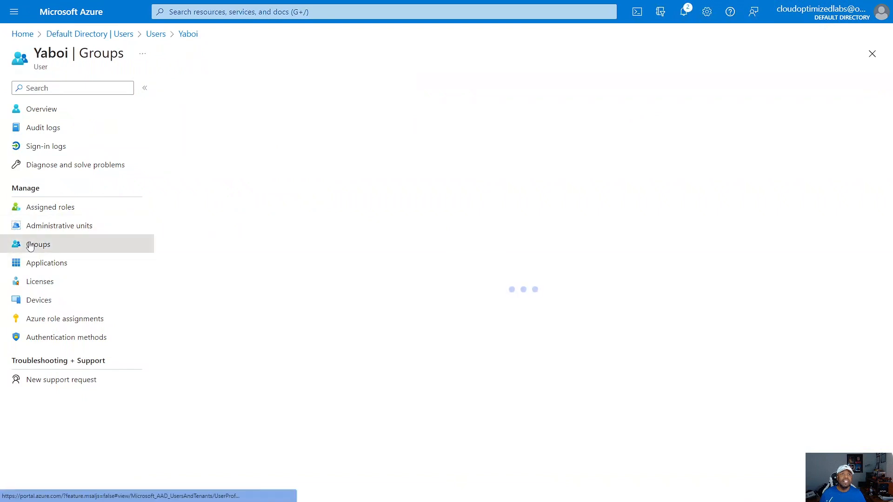
Step: Assign the User Administrator directory role to the user Yaboi and refresh the list of assigned roles
{"action": "left_click", "coordinate": [40, 205]}
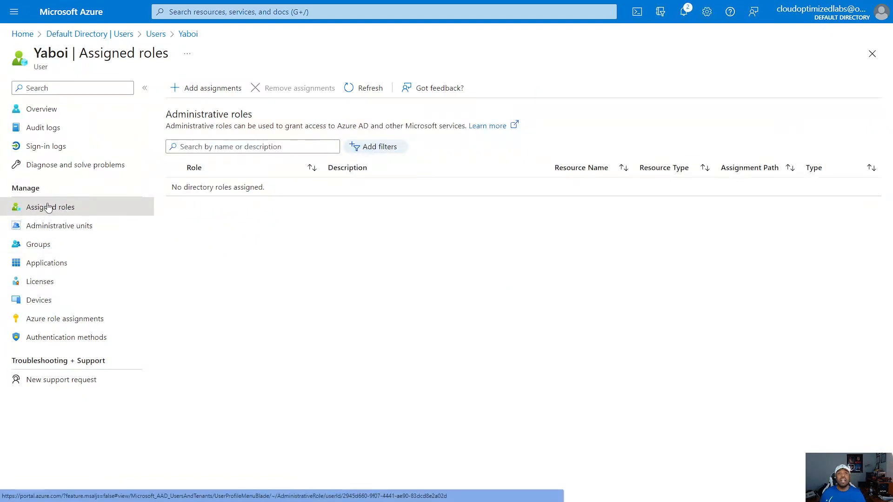
{"action": "left_click", "coordinate": [188, 90]}
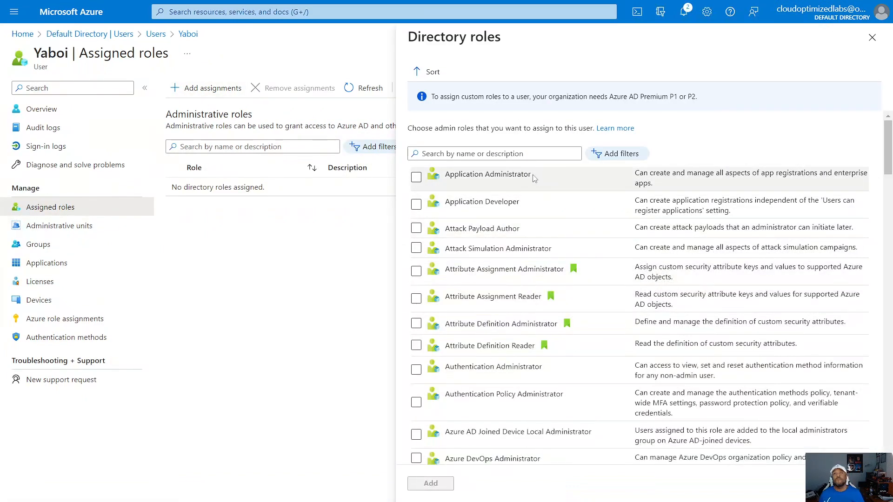
{"action": "scroll", "coordinate": [488, 221], "scroll_direction": "down", "scroll_amount": 20}
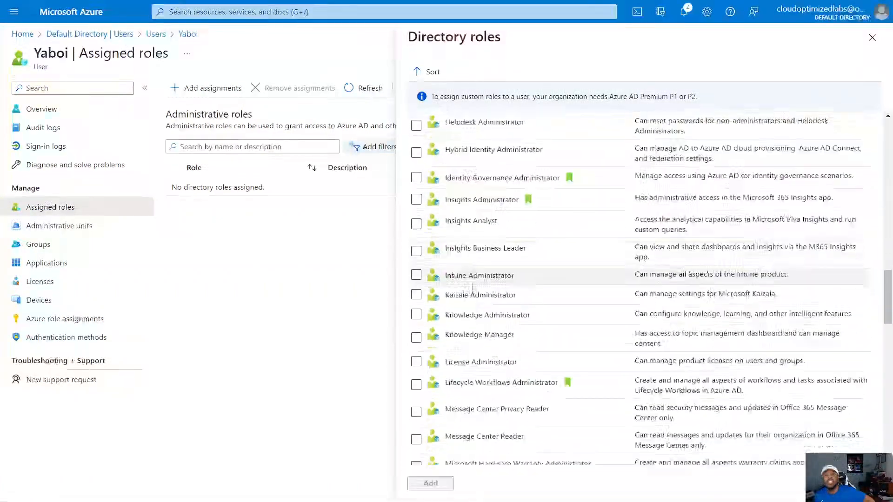
{"action": "scroll", "coordinate": [479, 301], "scroll_direction": "down", "scroll_amount": 9}
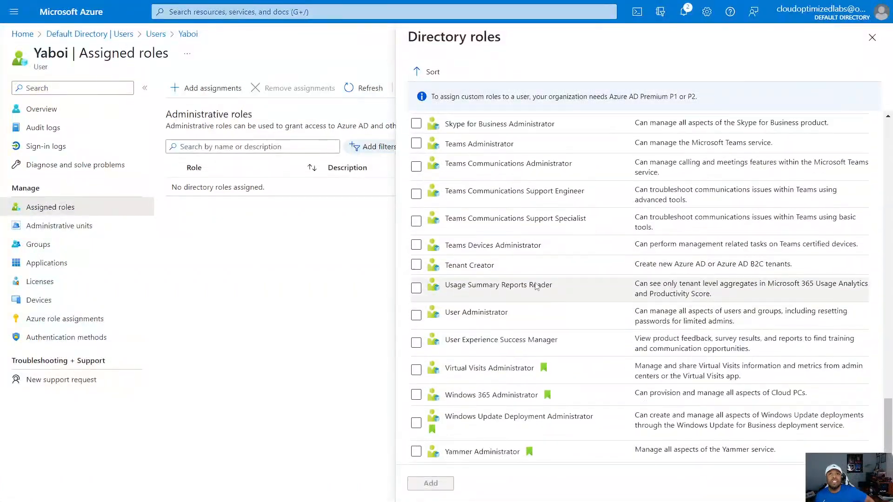
{"action": "scroll", "coordinate": [534, 280], "scroll_direction": "up", "scroll_amount": 17}
{"action": "scroll", "coordinate": [534, 280], "scroll_direction": "down", "scroll_amount": 17}
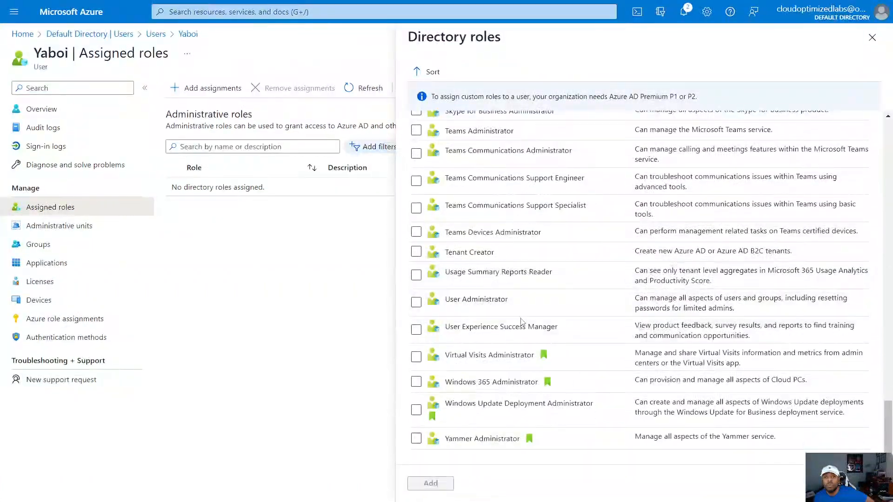
{"action": "left_click", "coordinate": [417, 303]}
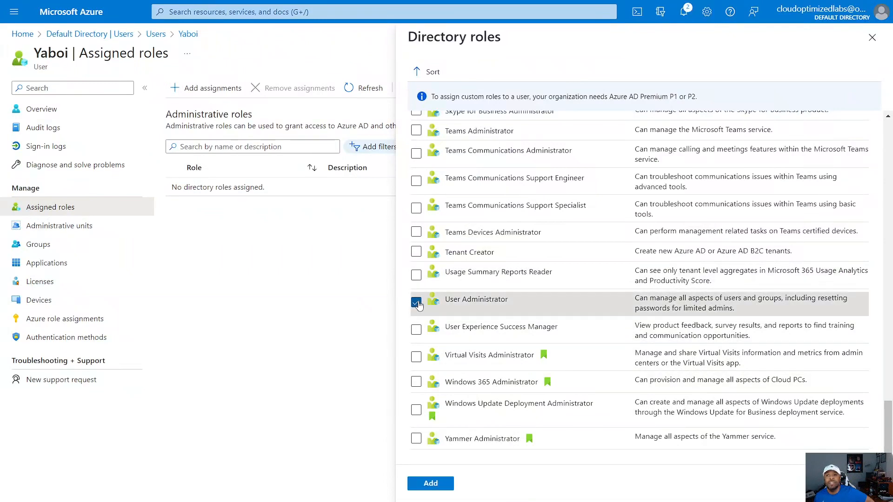
{"action": "left_click", "coordinate": [446, 484]}
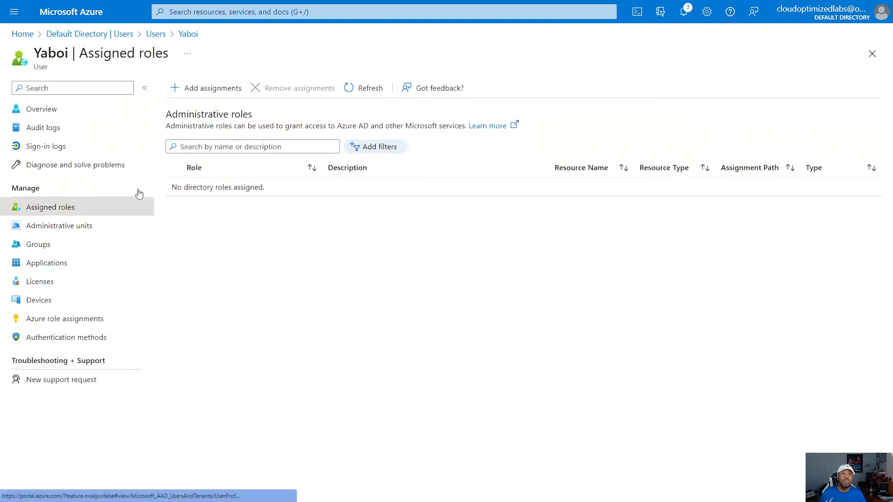
{"action": "left_click", "coordinate": [369, 88]}
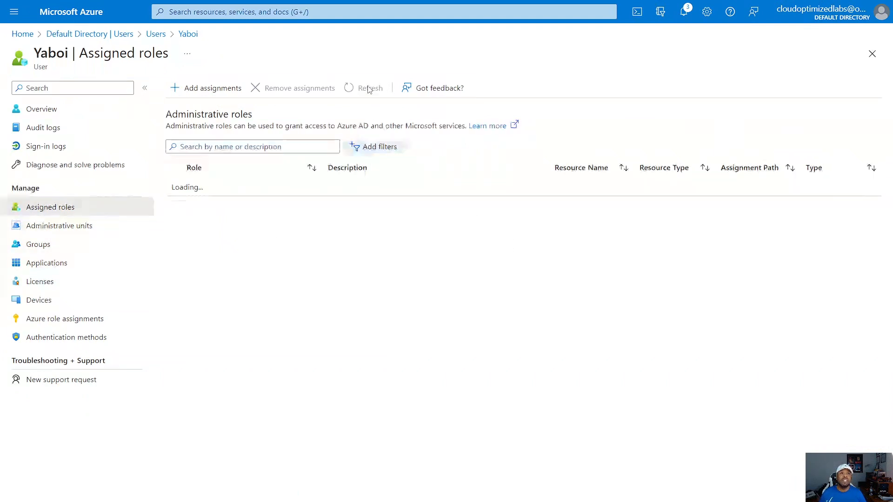
{"action": "left_click", "coordinate": [369, 89]}
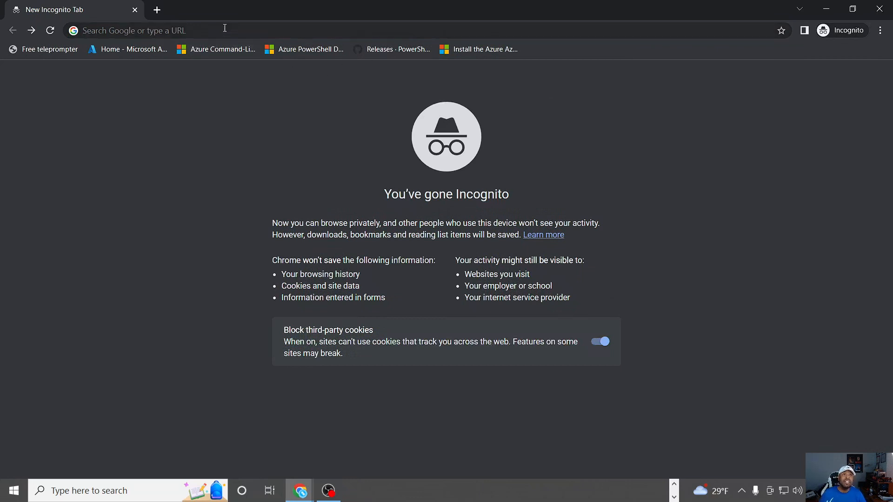
Step: Switch to the incognito Chrome window and load the Azure portal at portal.azure.com
{"action": "left_click", "coordinate": [213, 31]}
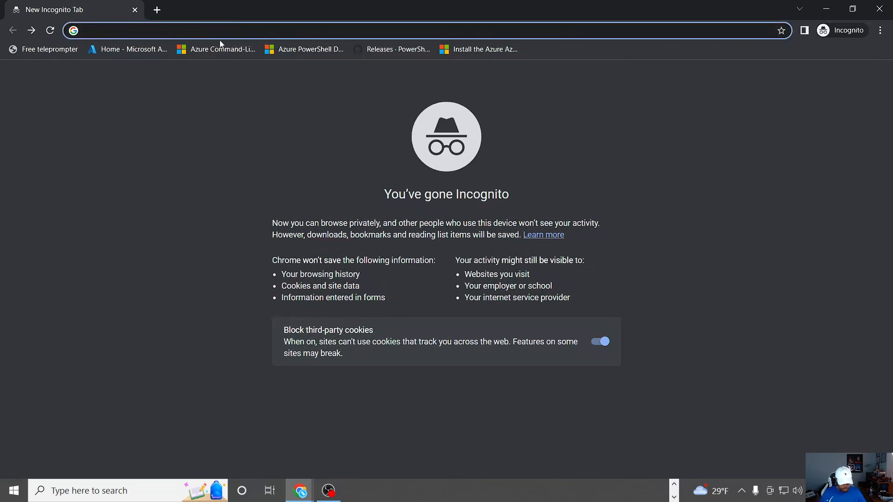
{"action": "type", "text": "port"}
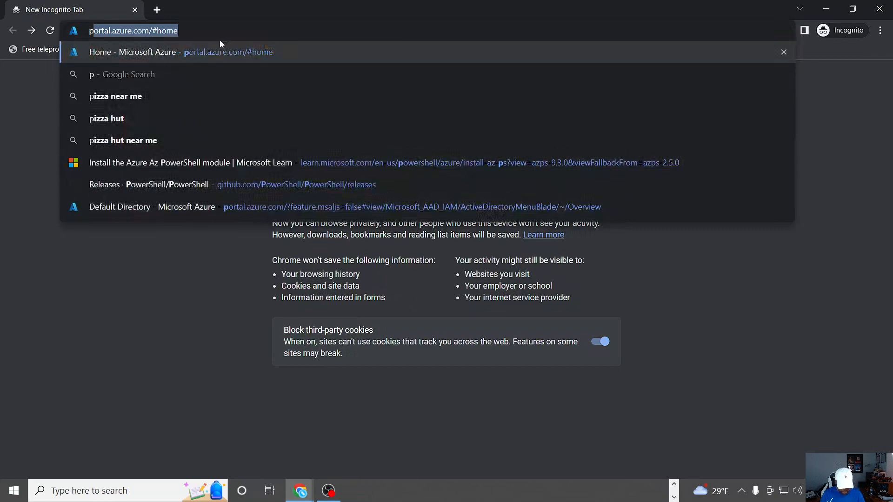
{"action": "type", "text": "al"}
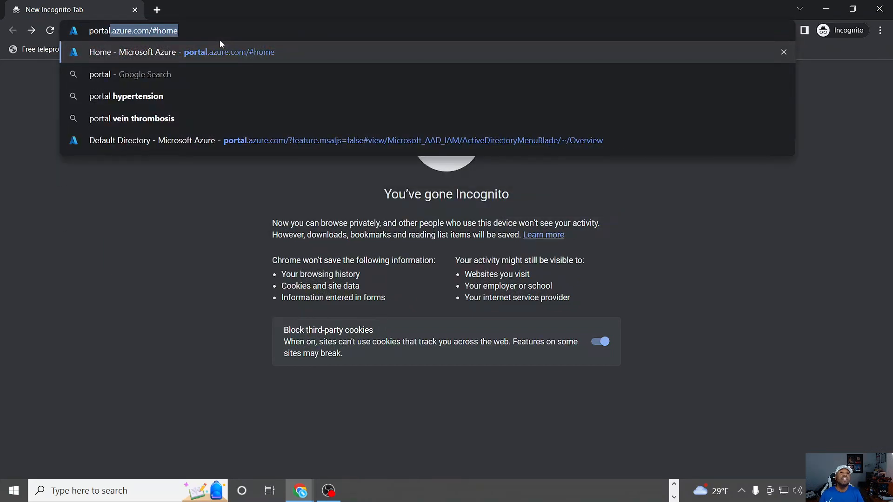
{"action": "type", "text": "."}
{"action": "key", "text": "Return"}
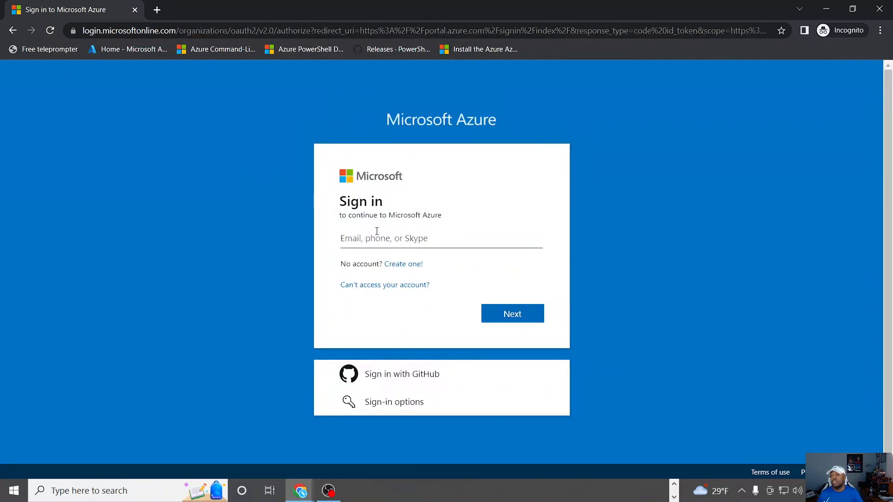
Step: Sign in to Azure with the copied user principal name and the new user's account password
{"action": "right_click", "coordinate": [350, 240]}
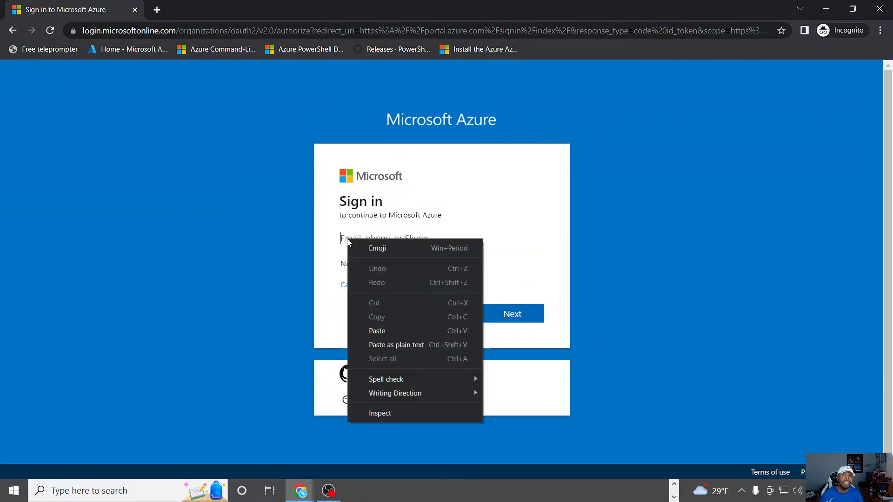
{"action": "left_click", "coordinate": [376, 330]}
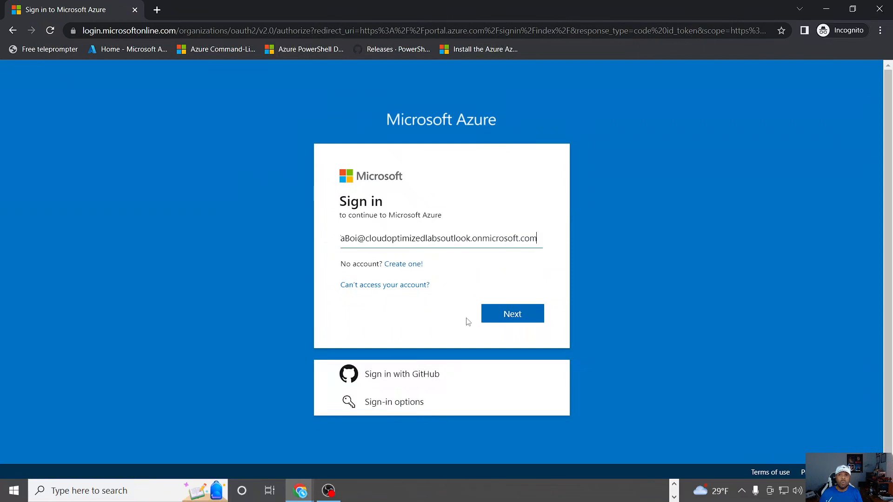
{"action": "left_click", "coordinate": [500, 314]}
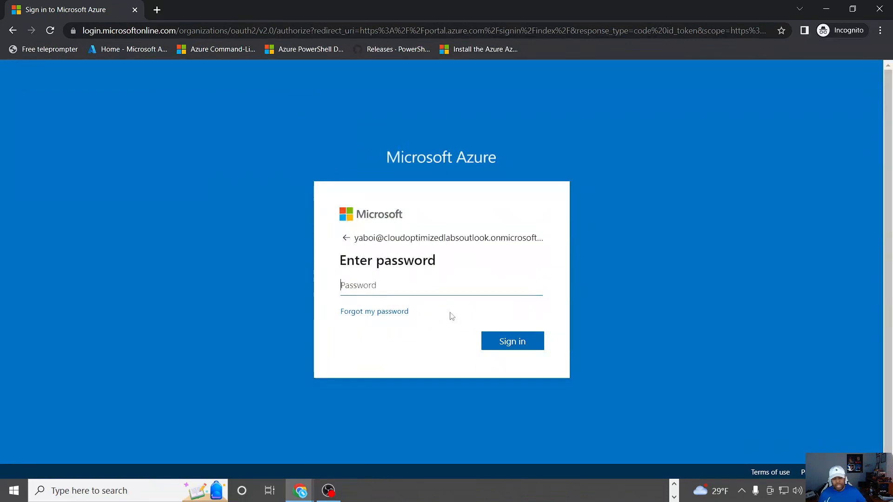
{"action": "type", "text": "•"}
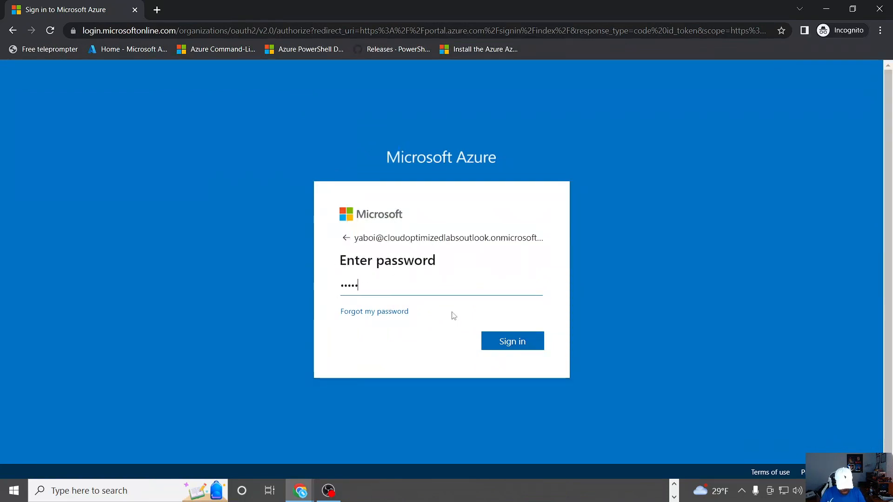
{"action": "type", "text": "••••••••"}
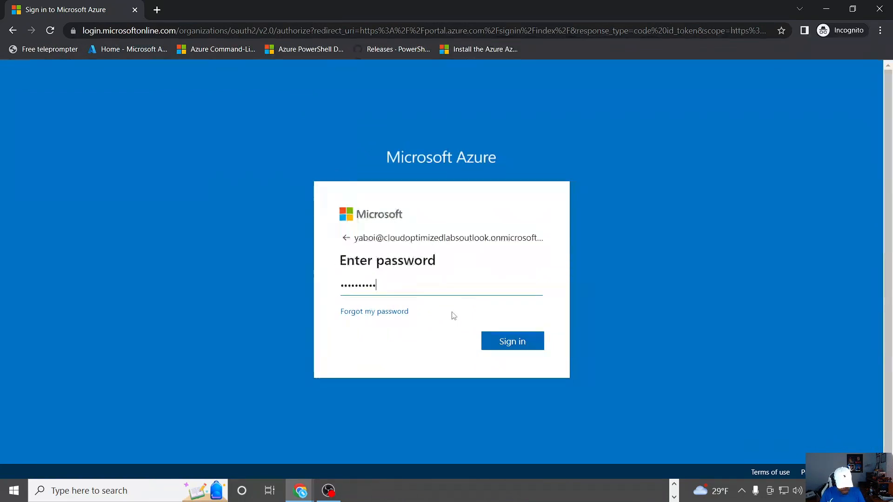
{"action": "key", "text": "Return"}
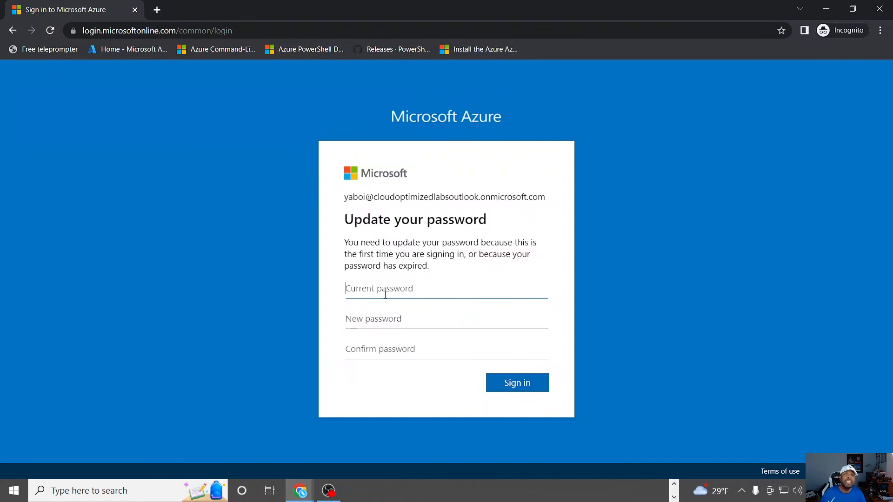
Step: Replace the account's temporary password by entering the current password and a confirmed new password, and complete the sign-in
{"action": "type", "text": "•"}
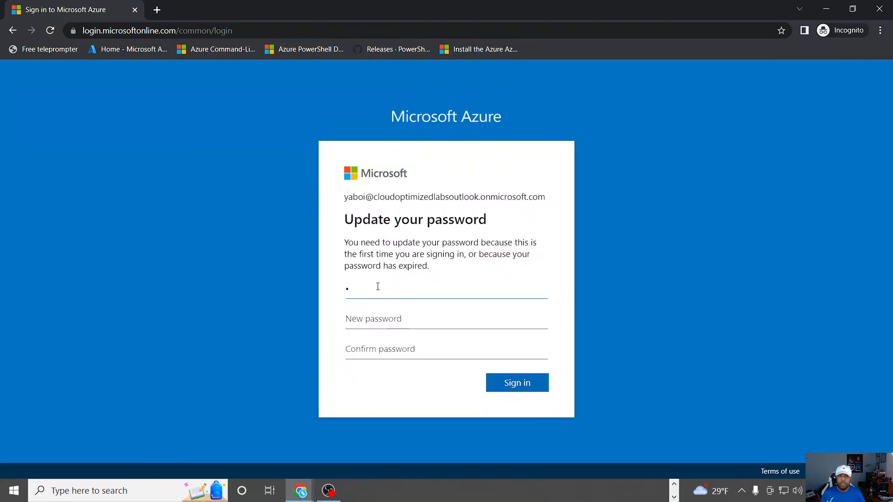
{"action": "key", "text": "BackSpace"}
{"action": "type", "text": "••••••••••"}
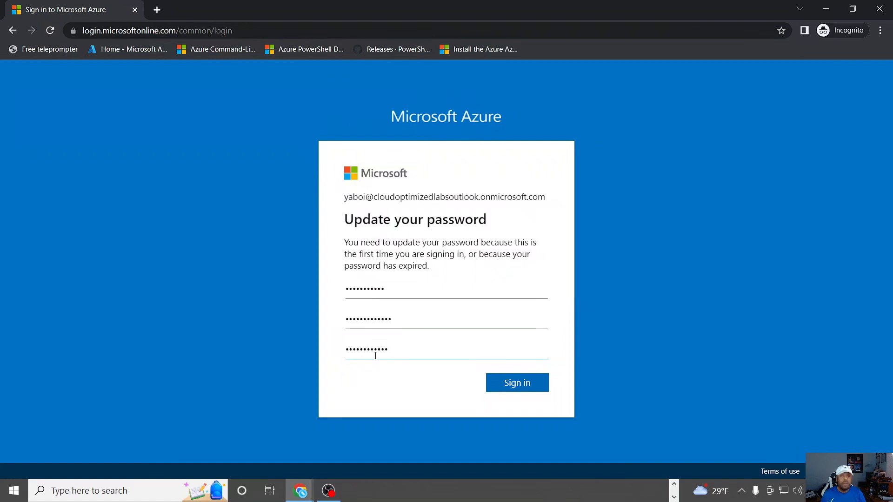
{"action": "left_click", "coordinate": [522, 382]}
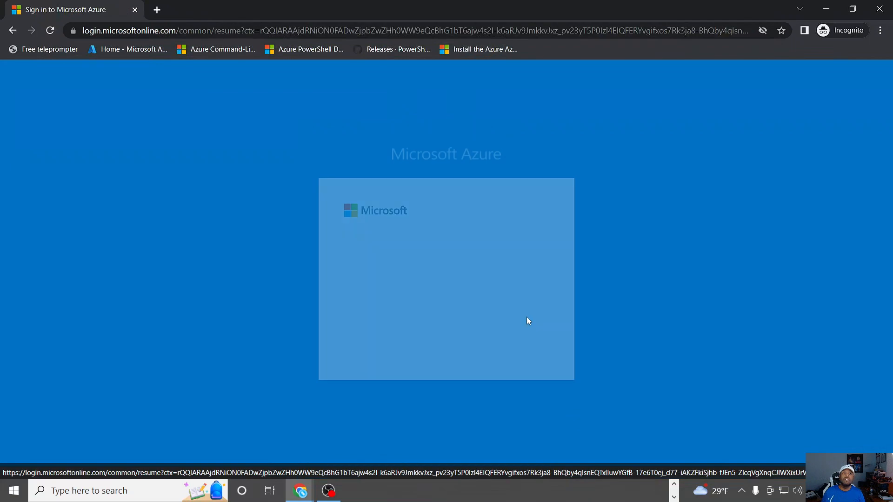
{"action": "left_click", "coordinate": [452, 346]}
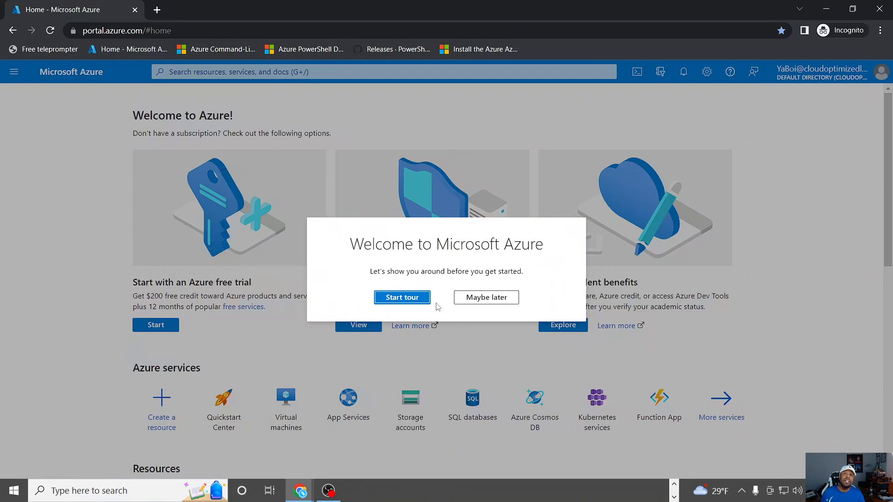
Step: Skip the welcome tour, search the portal for "active" and open Azure Active Directory
{"action": "left_click", "coordinate": [474, 299]}
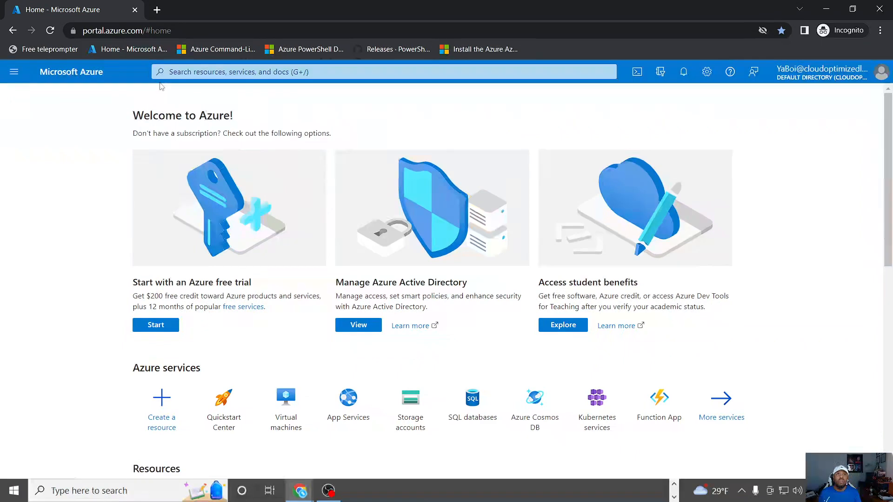
{"action": "left_click", "coordinate": [192, 72]}
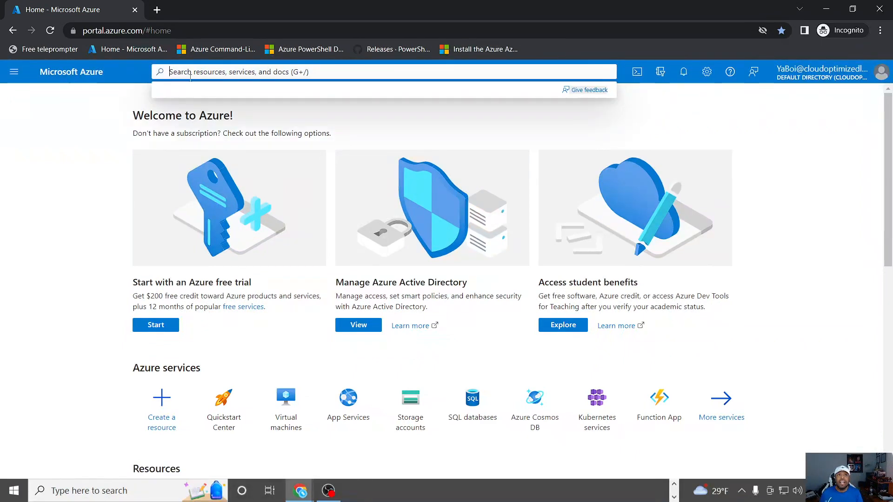
{"action": "type", "text": "active"}
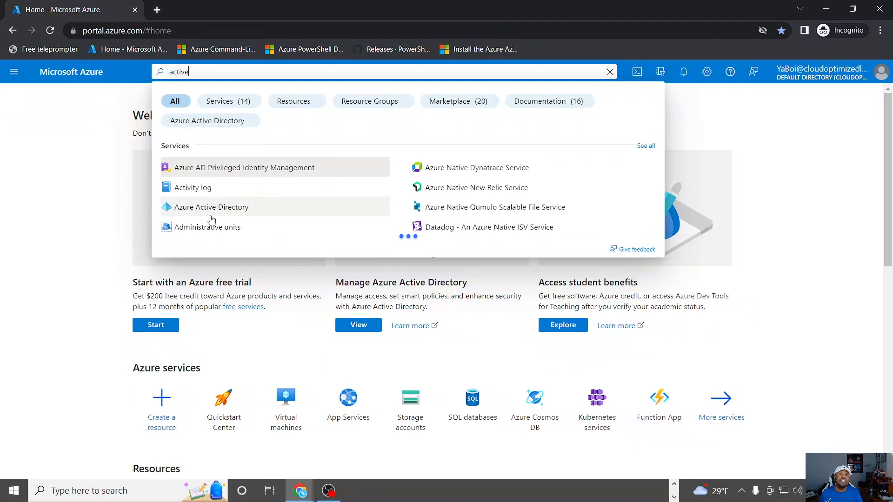
{"action": "left_click", "coordinate": [213, 207]}
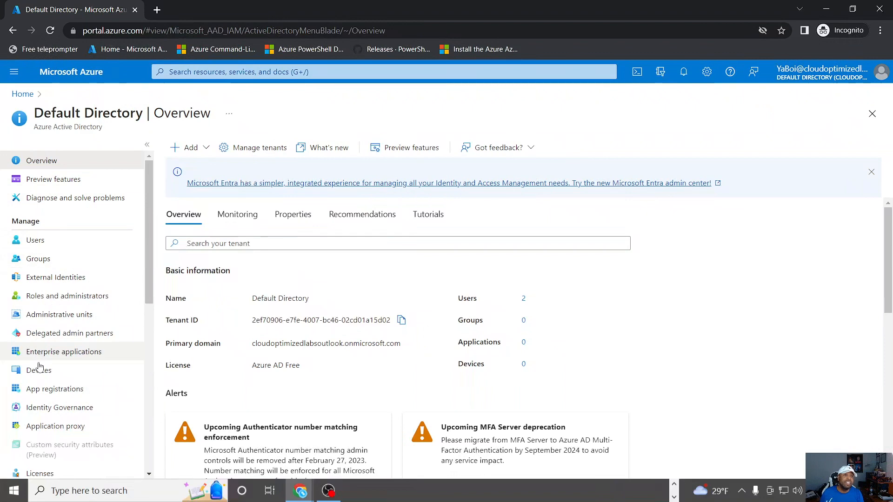
Step: Open the directory's User settings and examine which options are available to the signed-in user
{"action": "scroll", "coordinate": [55, 388], "scroll_direction": "down", "scroll_amount": 4}
{"action": "scroll", "coordinate": [71, 379], "scroll_direction": "down", "scroll_amount": 2}
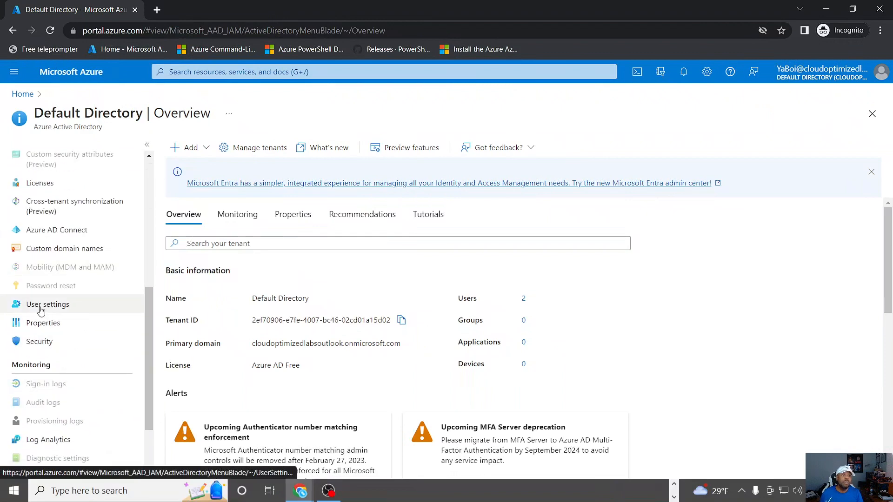
{"action": "left_click", "coordinate": [32, 305]}
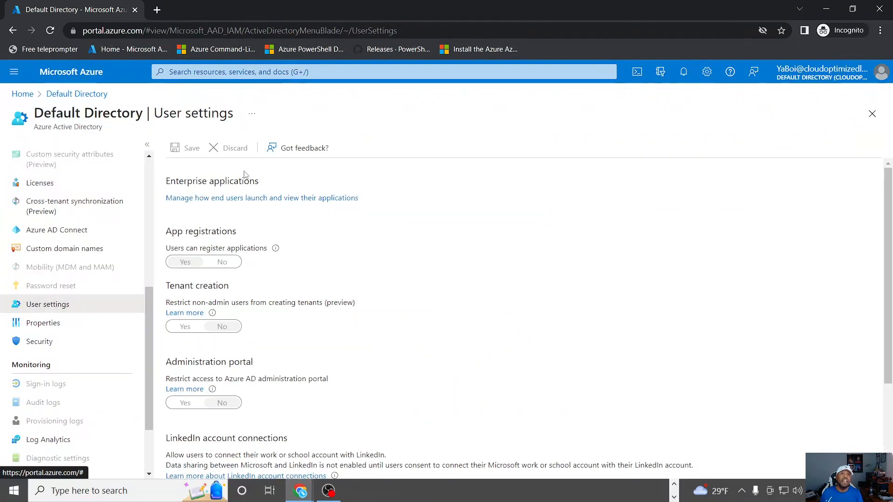
{"action": "scroll", "coordinate": [243, 205], "scroll_direction": "down", "scroll_amount": 3}
{"action": "scroll", "coordinate": [235, 233], "scroll_direction": "down", "scroll_amount": 1}
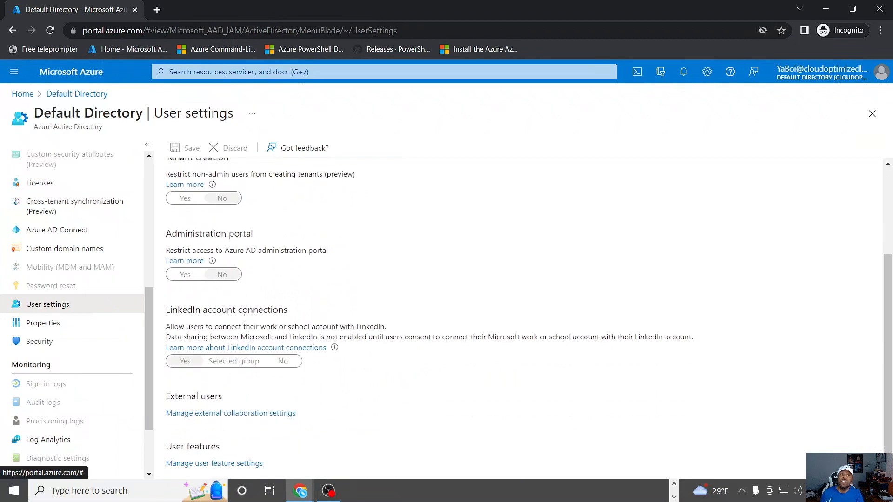
{"action": "scroll", "coordinate": [244, 317], "scroll_direction": "up", "scroll_amount": 3}
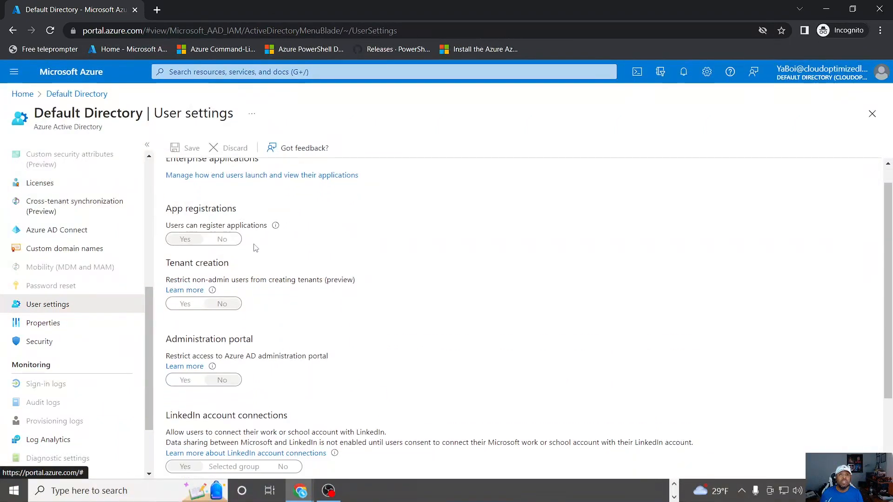
Step: Finish reviewing the directory's user settings and open its list of all users
{"action": "scroll", "coordinate": [255, 248], "scroll_direction": "down", "scroll_amount": 2}
{"action": "scroll", "coordinate": [232, 256], "scroll_direction": "up", "scroll_amount": 3}
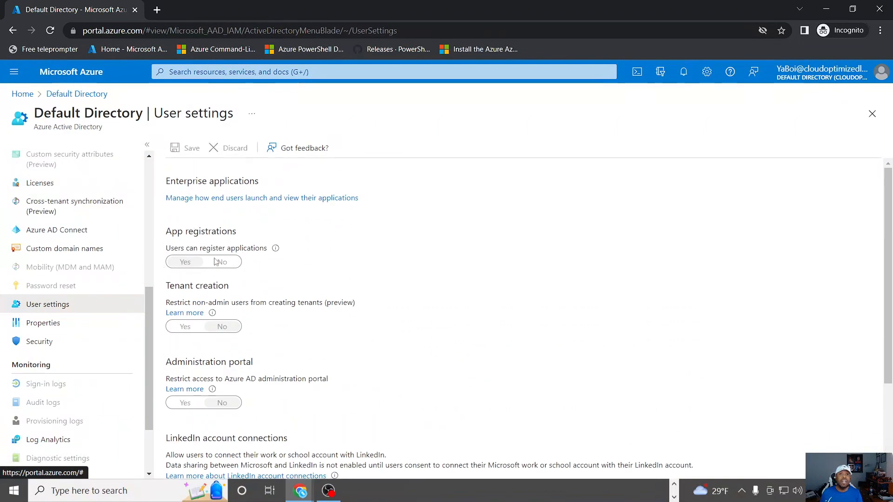
{"action": "scroll", "coordinate": [42, 302], "scroll_direction": "up", "scroll_amount": 2}
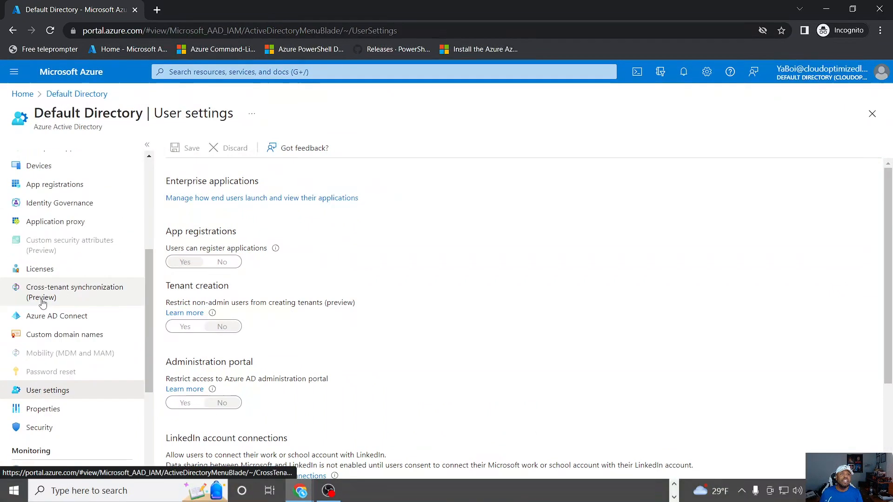
{"action": "scroll", "coordinate": [42, 303], "scroll_direction": "up", "scroll_amount": 2}
{"action": "scroll", "coordinate": [79, 362], "scroll_direction": "up", "scroll_amount": 1}
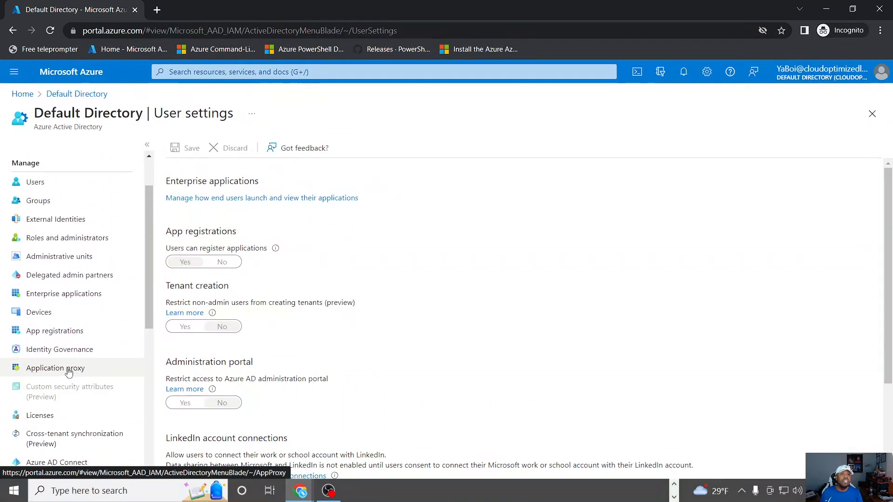
{"action": "scroll", "coordinate": [69, 369], "scroll_direction": "up", "scroll_amount": 1}
{"action": "left_click", "coordinate": [38, 245]}
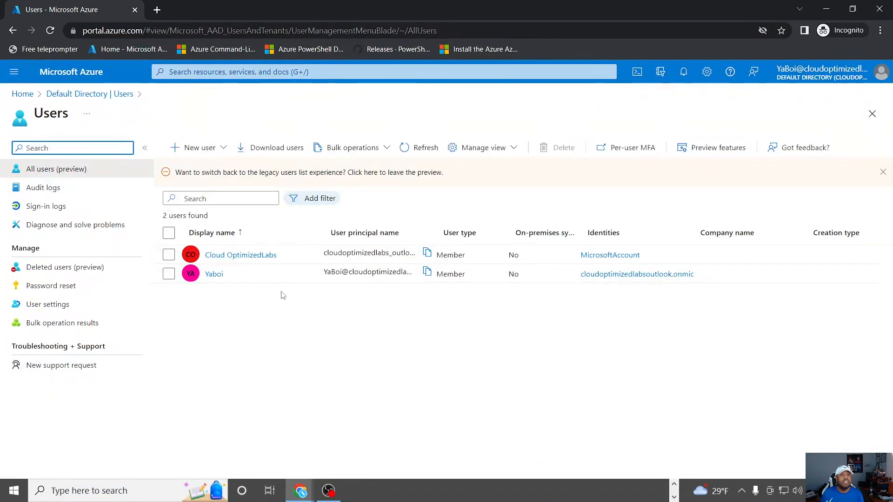
Step: Examine the signed-in user's assigned roles and the User Administrator role's assignments, then return to the users list with nothing selected
{"action": "left_click", "coordinate": [213, 274]}
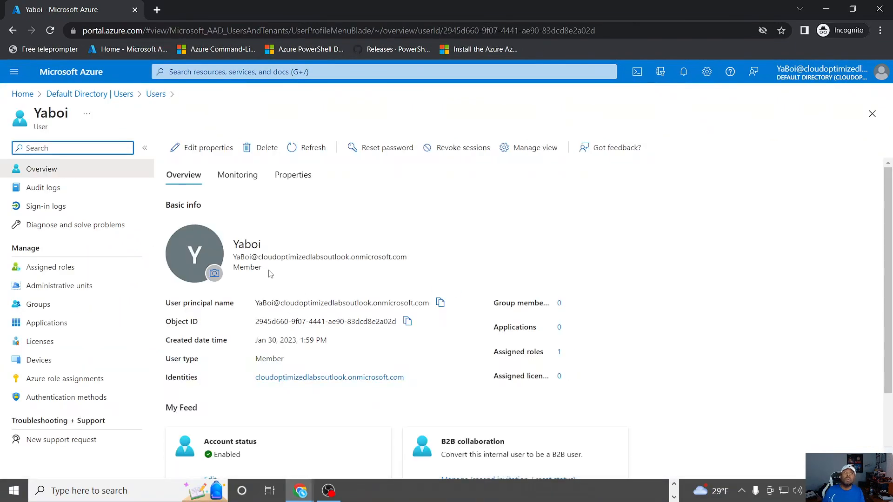
{"action": "left_click", "coordinate": [41, 269]}
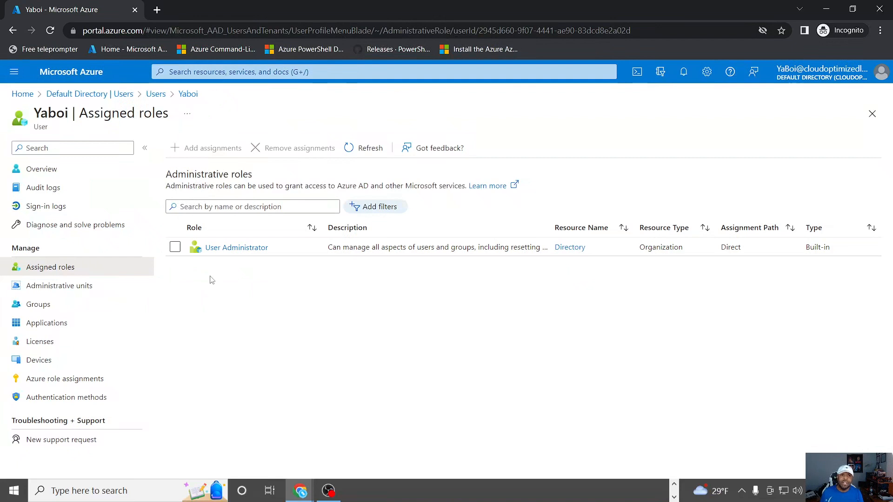
{"action": "left_click", "coordinate": [253, 250]}
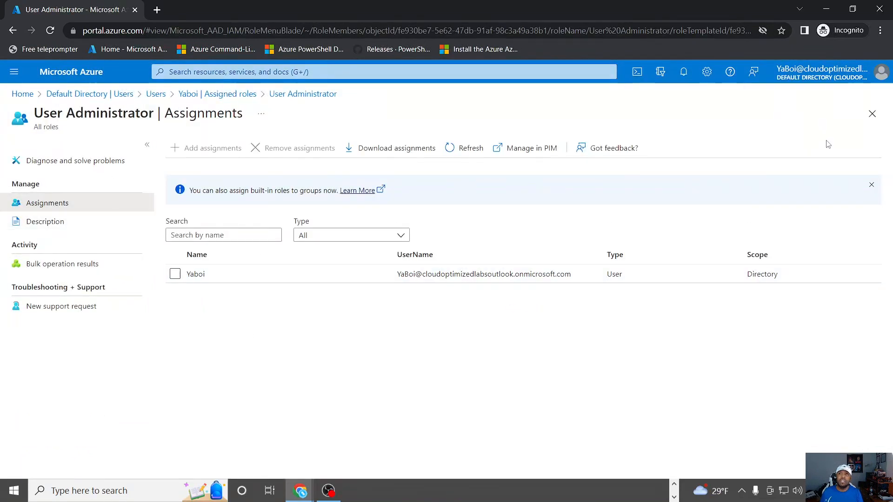
{"action": "left_click", "coordinate": [872, 114]}
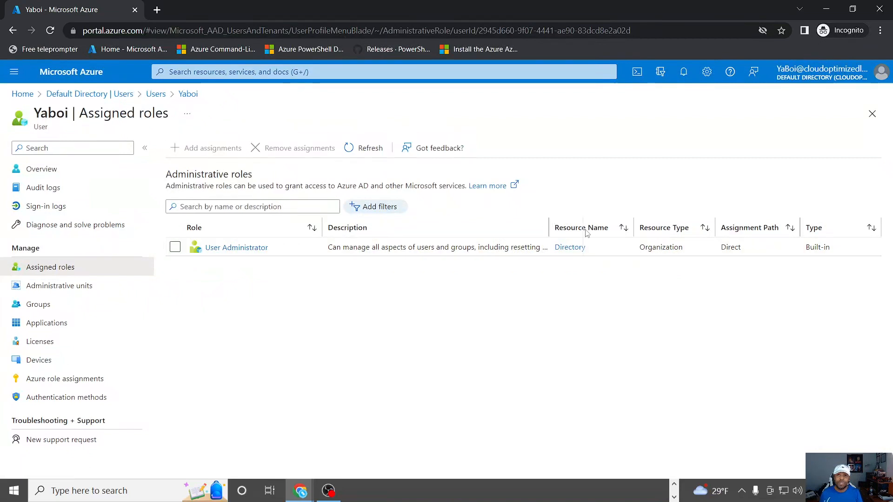
{"action": "left_click_drag", "start_coordinate": [586, 230], "coordinate": [584, 230]}
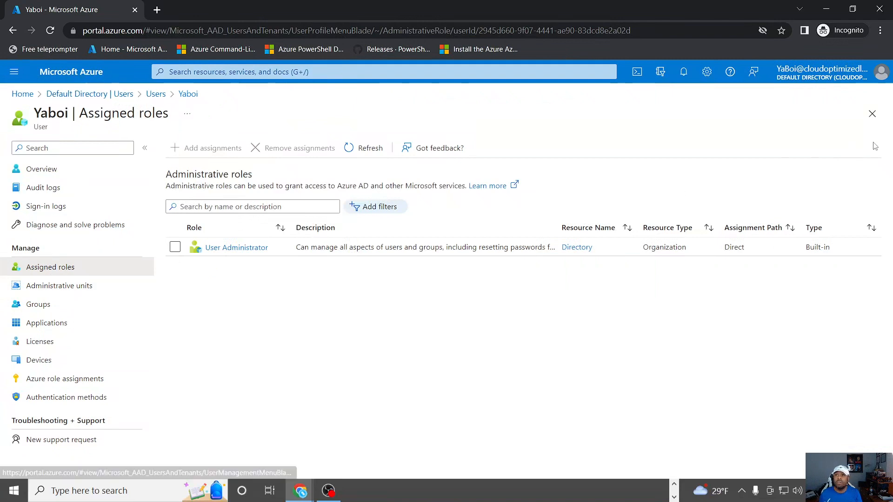
{"action": "left_click", "coordinate": [872, 114]}
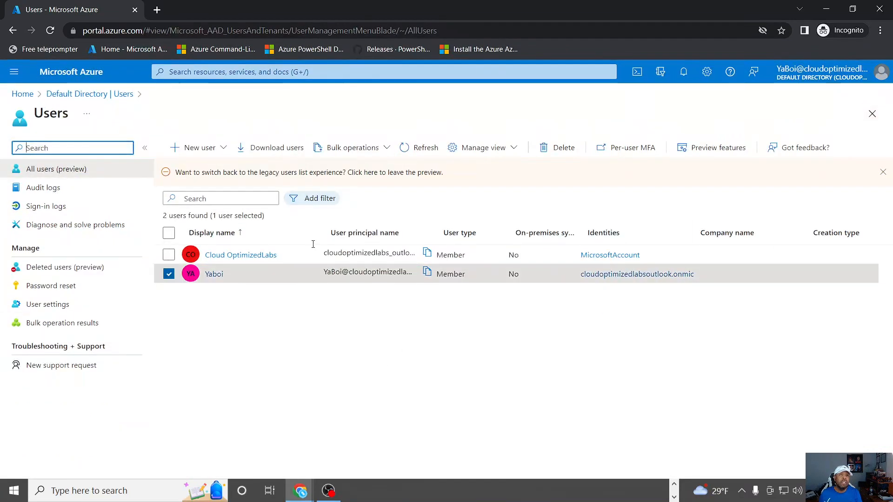
{"action": "left_click", "coordinate": [203, 318]}
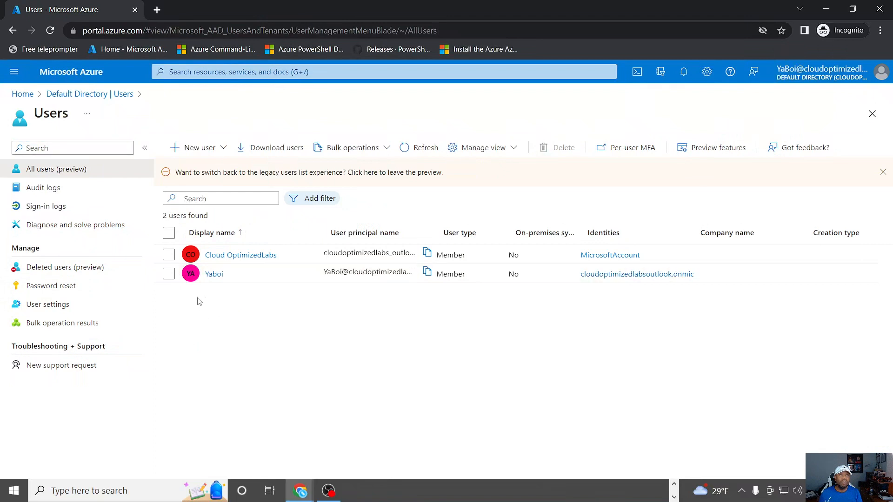
Step: Start creating a new internal user and fill in the account's user name and display name
{"action": "left_click", "coordinate": [201, 154]}
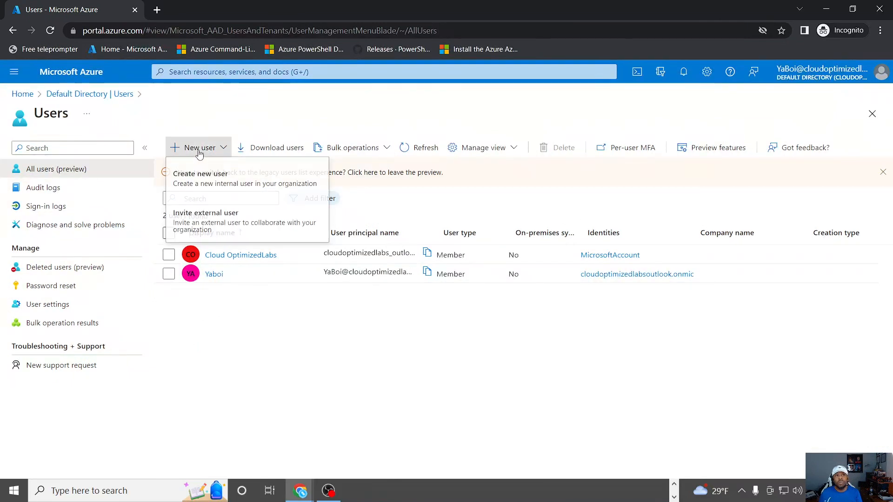
{"action": "left_click", "coordinate": [215, 186]}
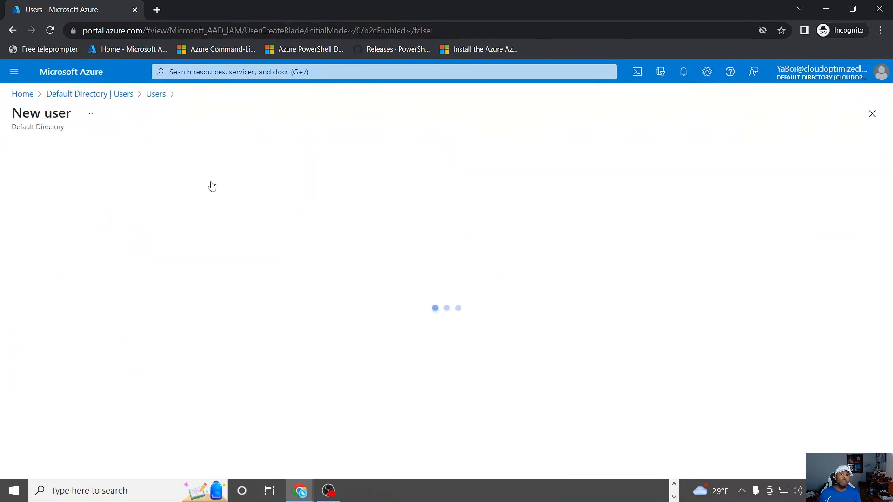
{"action": "left_click", "coordinate": [221, 372]}
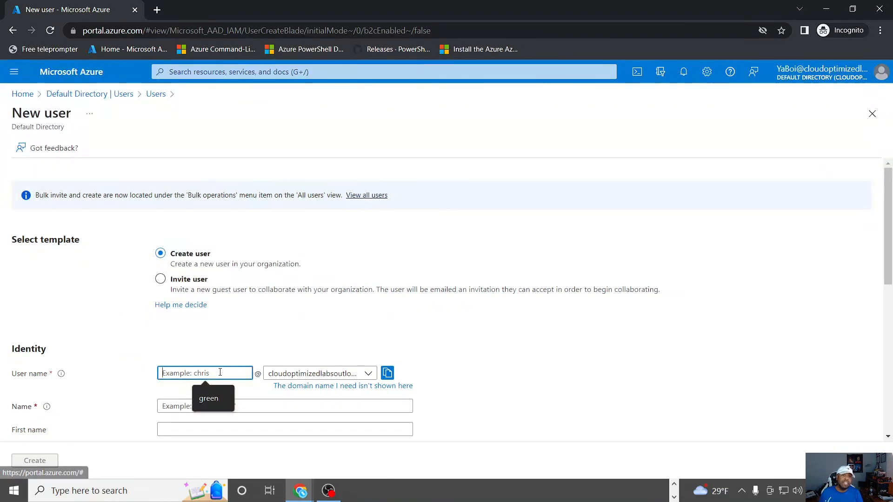
{"action": "type", "text": "DaBoi"}
{"action": "scroll", "coordinate": [319, 319], "scroll_direction": "down", "scroll_amount": 3}
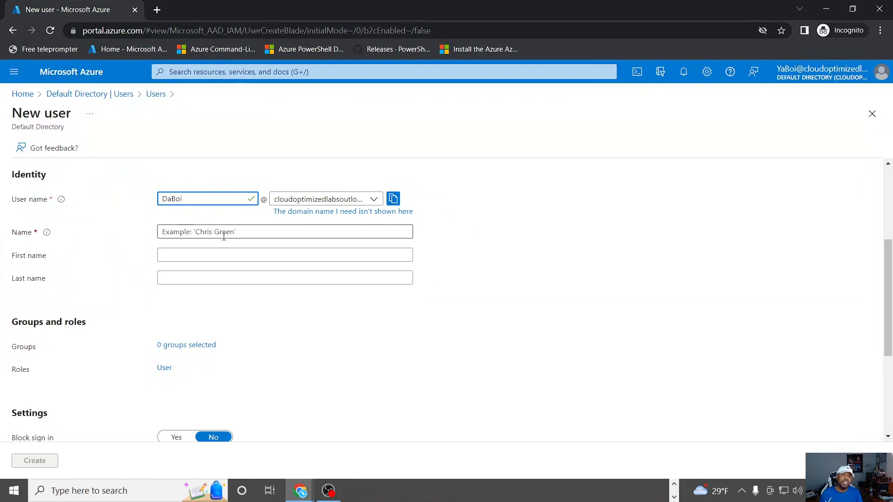
{"action": "left_click", "coordinate": [205, 233]}
{"action": "type", "text": "DaBoi"}
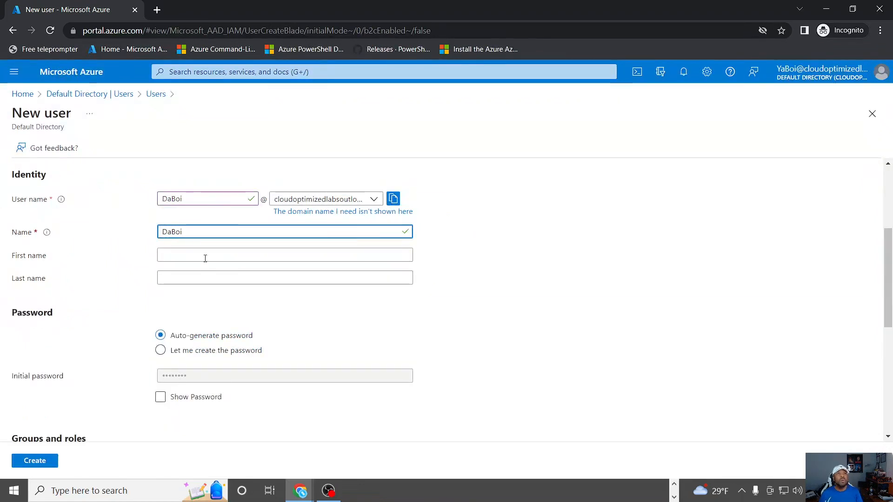
Step: Choose to create the new user's password manually and enter the initial password
{"action": "scroll", "coordinate": [205, 259], "scroll_direction": "down", "scroll_amount": 4}
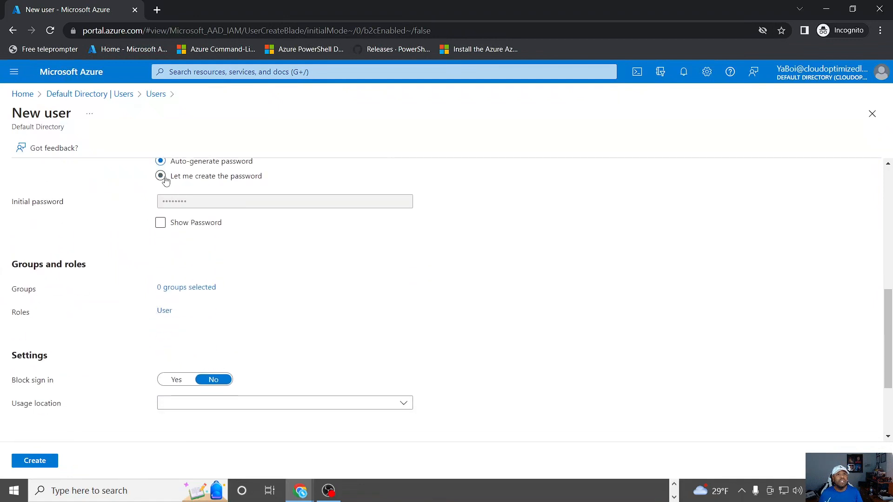
{"action": "left_click", "coordinate": [165, 180]}
{"action": "left_click", "coordinate": [203, 202]}
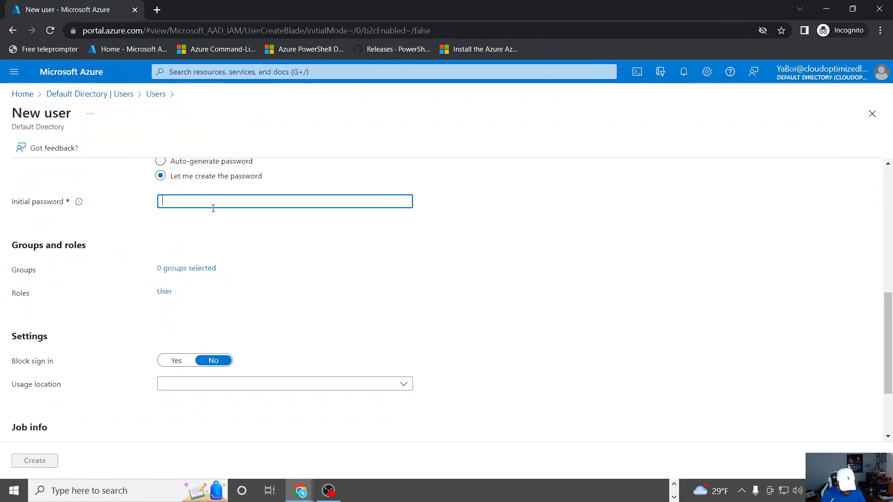
{"action": "type", "text": "P"}
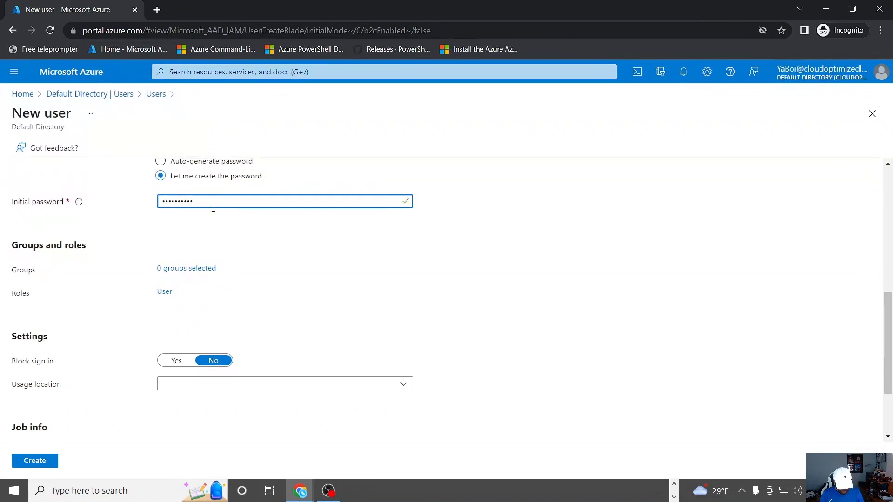
Step: Set the new user's usage location to United States
{"action": "scroll", "coordinate": [214, 214], "scroll_direction": "down", "scroll_amount": 2}
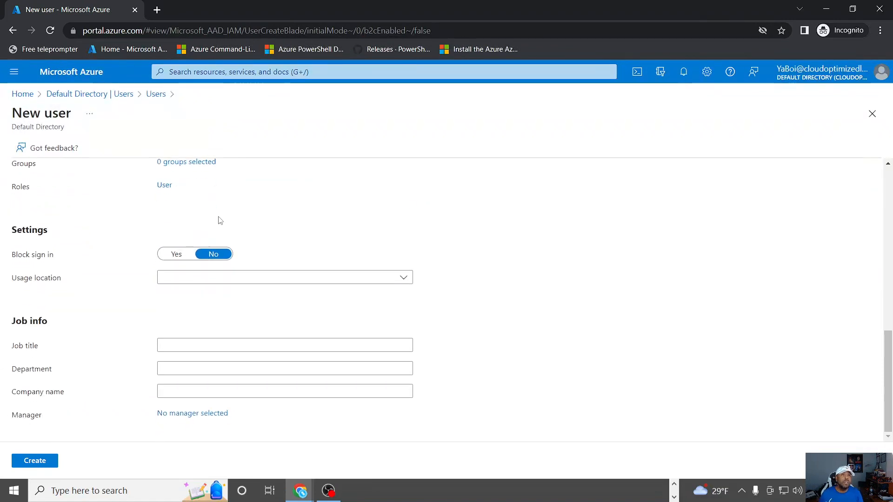
{"action": "scroll", "coordinate": [234, 208], "scroll_direction": "up", "scroll_amount": 1}
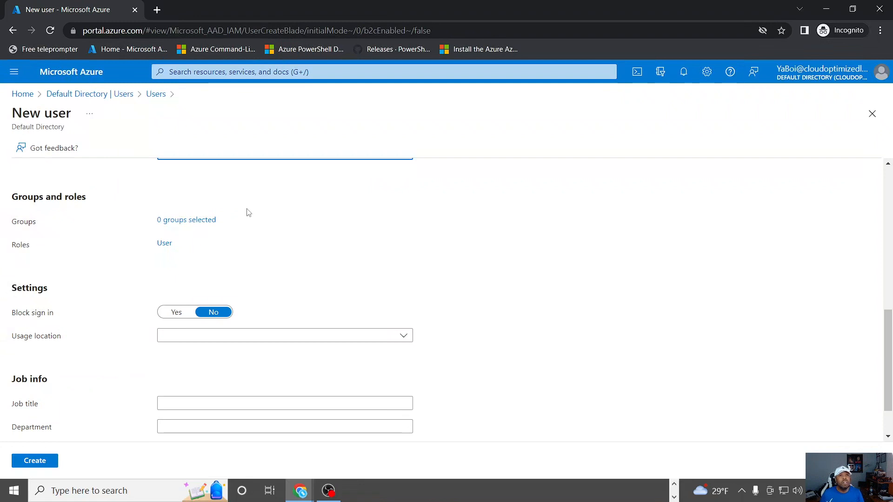
{"action": "scroll", "coordinate": [195, 238], "scroll_direction": "down", "scroll_amount": 1}
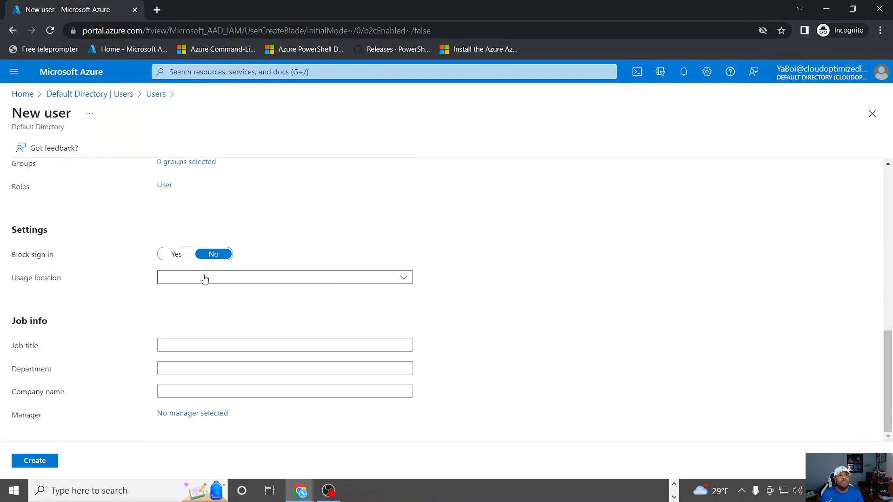
{"action": "left_click", "coordinate": [386, 286]}
{"action": "scroll", "coordinate": [289, 365], "scroll_direction": "down", "scroll_amount": 20}
{"action": "scroll", "coordinate": [277, 420], "scroll_direction": "down", "scroll_amount": 20}
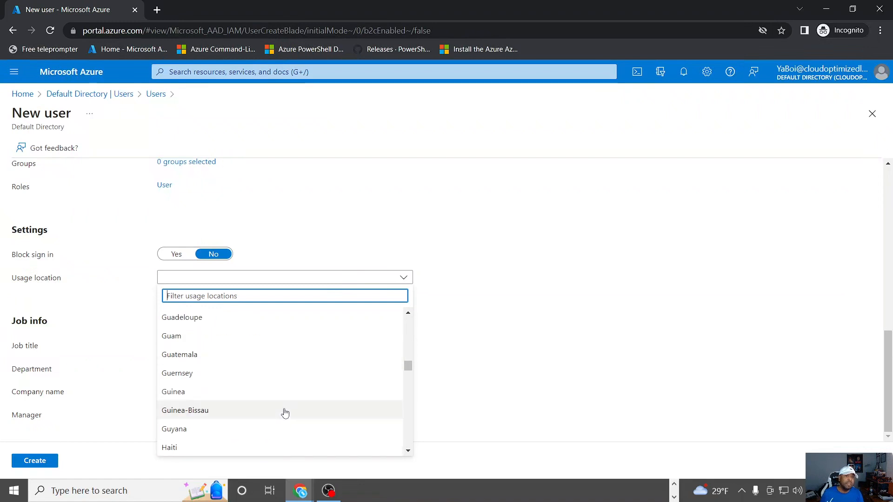
{"action": "scroll", "coordinate": [274, 389], "scroll_direction": "down", "scroll_amount": 14}
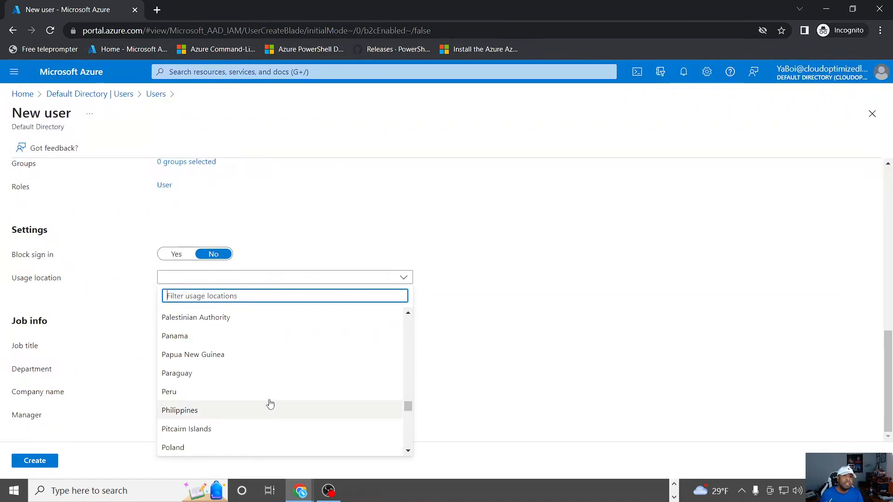
{"action": "scroll", "coordinate": [231, 410], "scroll_direction": "down", "scroll_amount": 10}
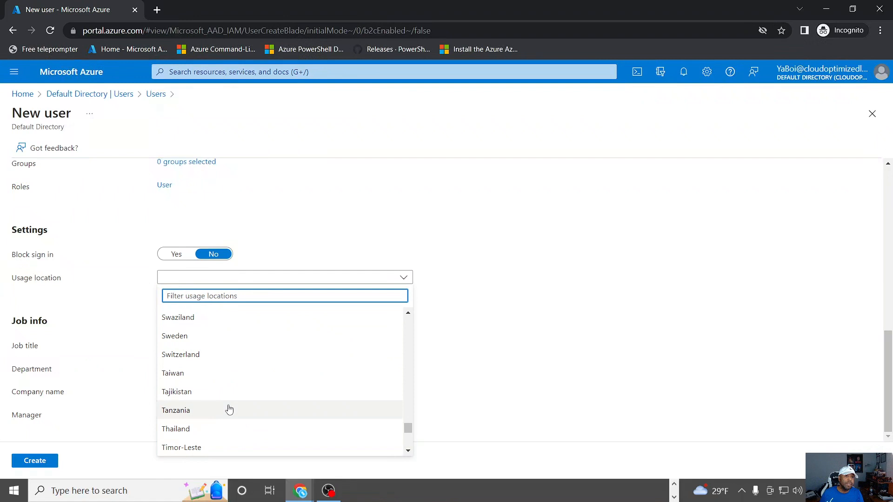
{"action": "left_click", "coordinate": [192, 354]}
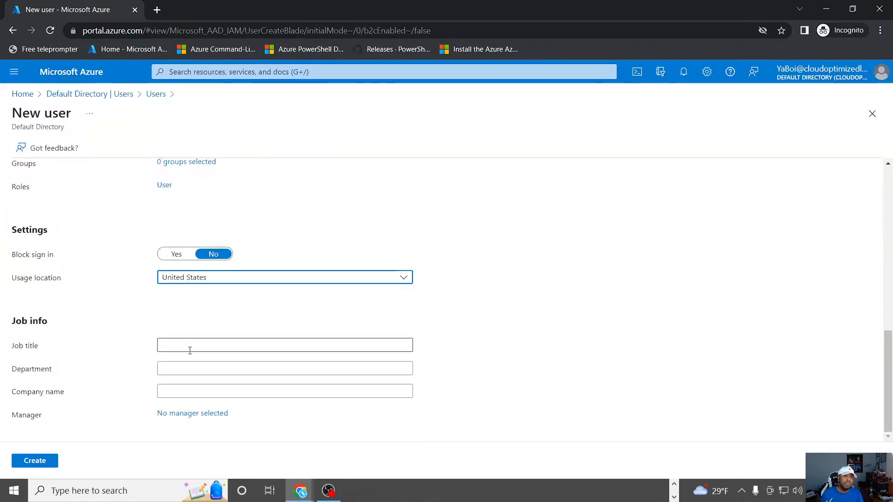
Step: Enter the job title Sys Admin and the department IT, and create the user
{"action": "left_click", "coordinate": [181, 343]}
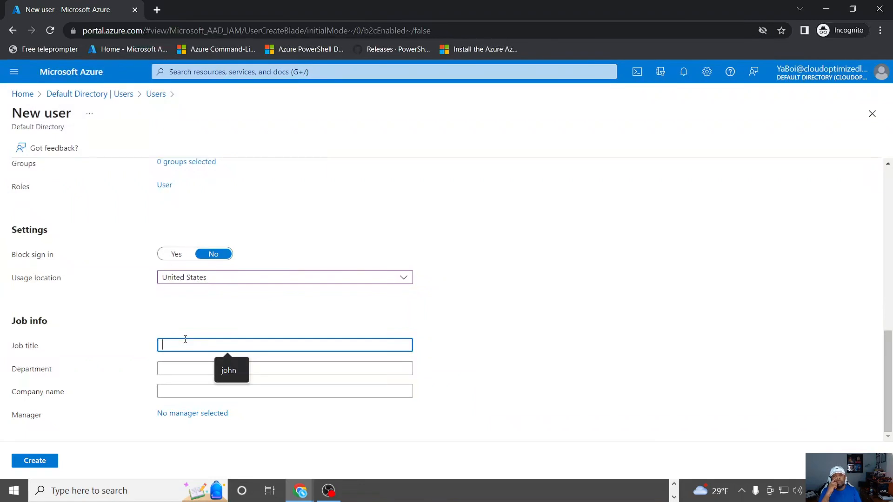
{"action": "type", "text": "sys"}
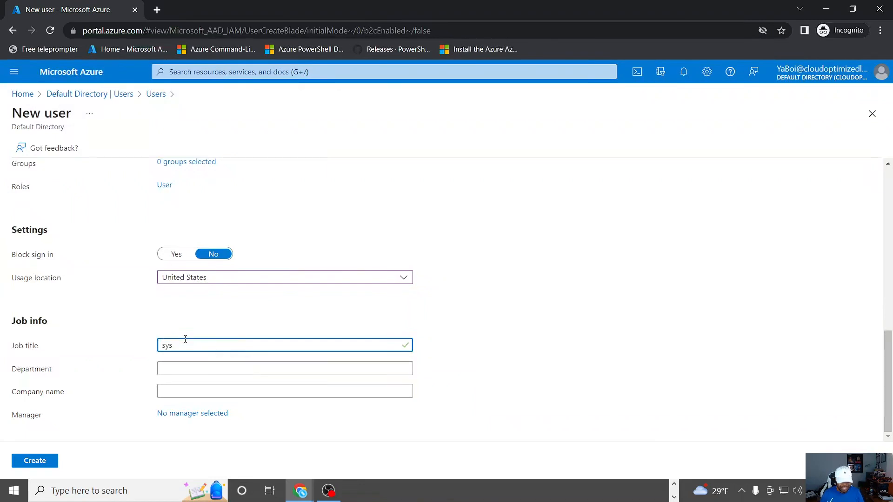
{"action": "key", "text": "BackSpace"}
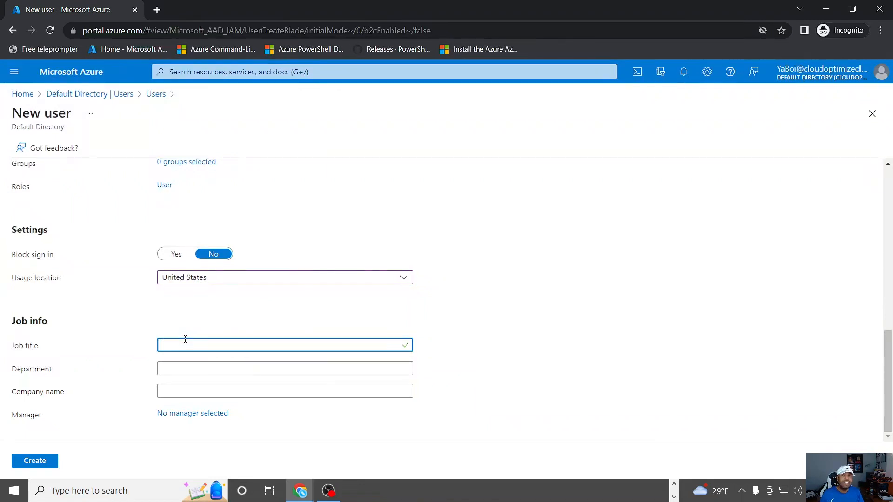
{"action": "type", "text": "Sys"}
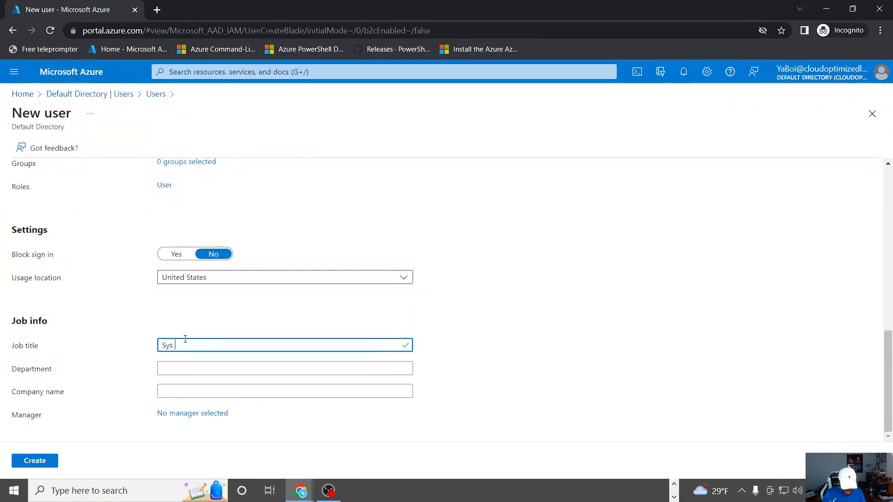
{"action": "type", "text": " Admin"}
{"action": "left_click", "coordinate": [181, 368]}
{"action": "type", "text": "IT"}
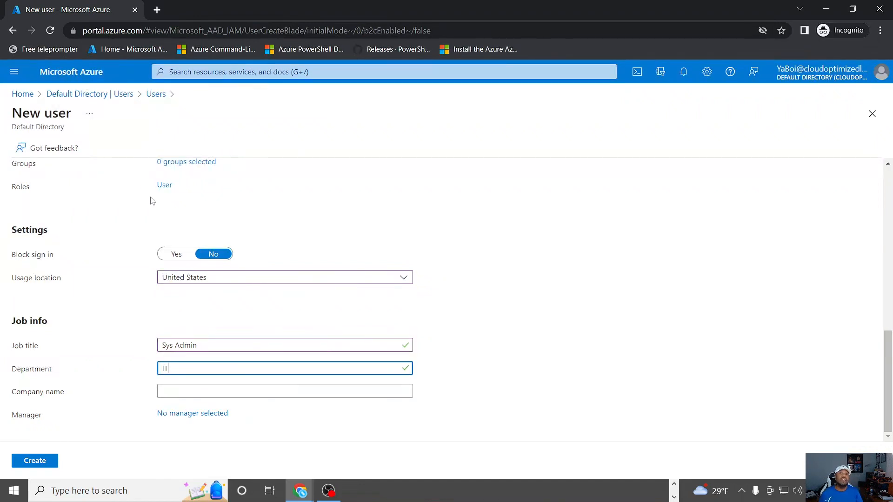
{"action": "left_click", "coordinate": [46, 458]}
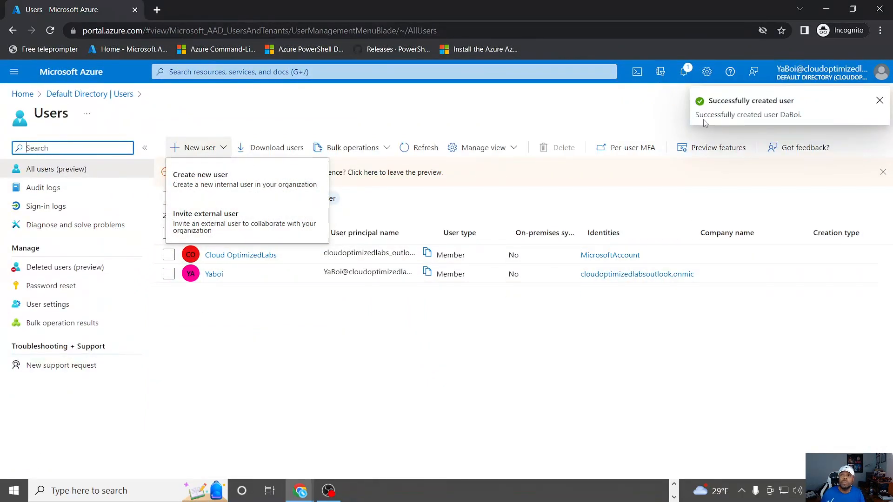
Step: Dismiss the creation notification, refresh the users list and open the newly created user's profile
{"action": "left_click", "coordinate": [879, 100]}
{"action": "left_click", "coordinate": [333, 325]}
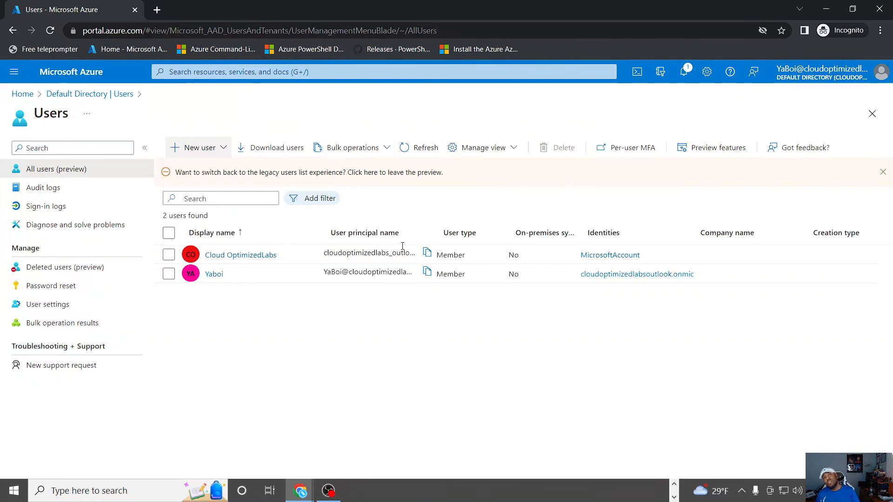
{"action": "left_click", "coordinate": [412, 149]}
{"action": "left_click", "coordinate": [411, 152]}
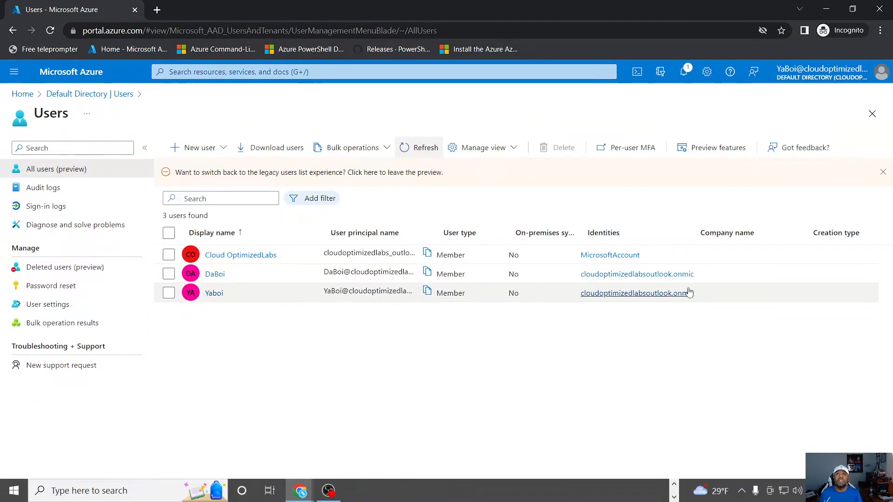
{"action": "left_click", "coordinate": [214, 275]}
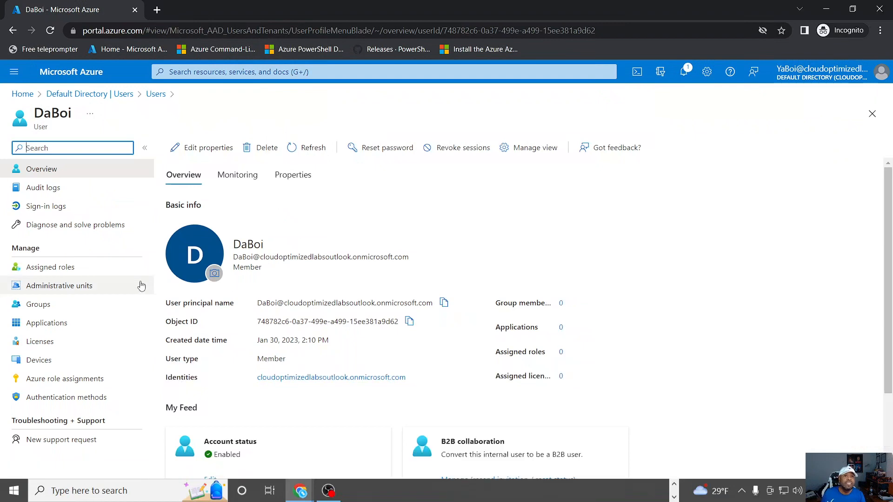
Step: Inspect the newly created user's overview details and the administrative roles assigned to that user
{"action": "scroll", "coordinate": [333, 325], "scroll_direction": "down", "scroll_amount": 1}
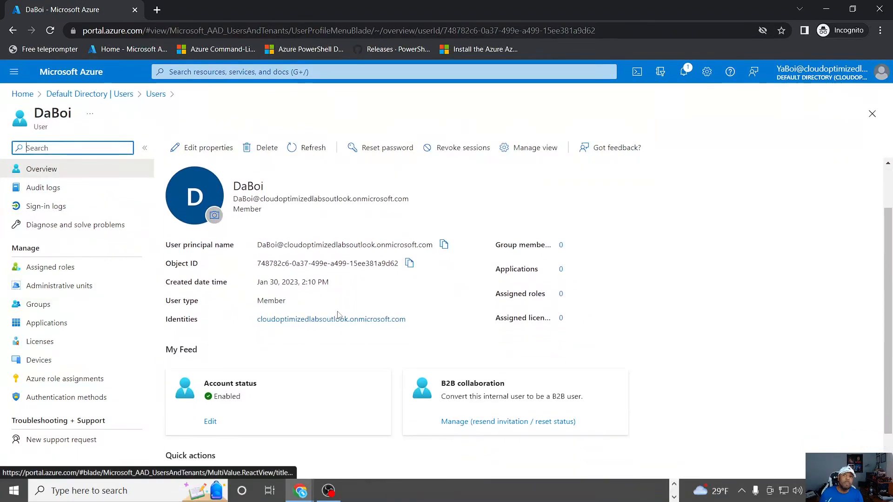
{"action": "scroll", "coordinate": [336, 320], "scroll_direction": "down", "scroll_amount": 1}
{"action": "scroll", "coordinate": [334, 323], "scroll_direction": "up", "scroll_amount": 2}
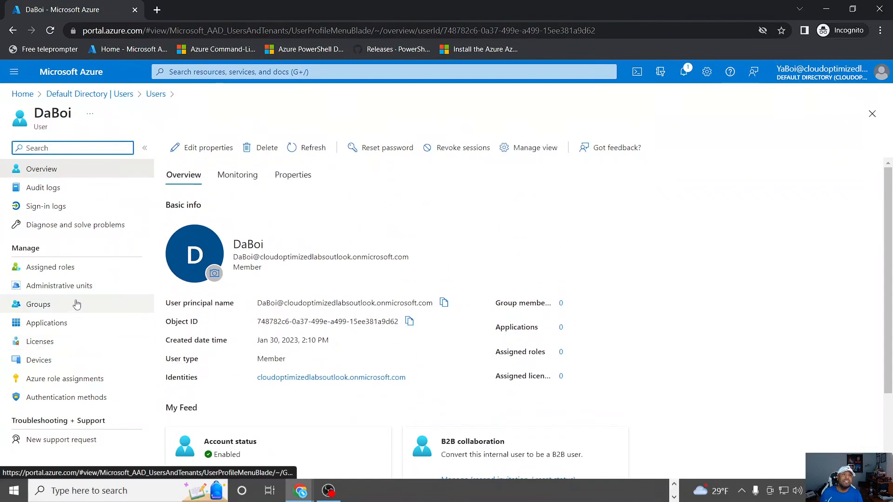
{"action": "left_click", "coordinate": [51, 270]}
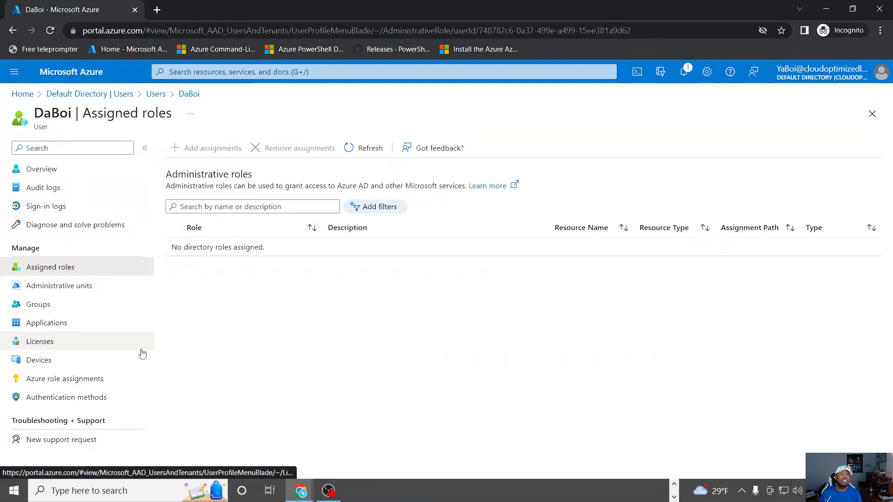
{"action": "left_click", "coordinate": [46, 172]}
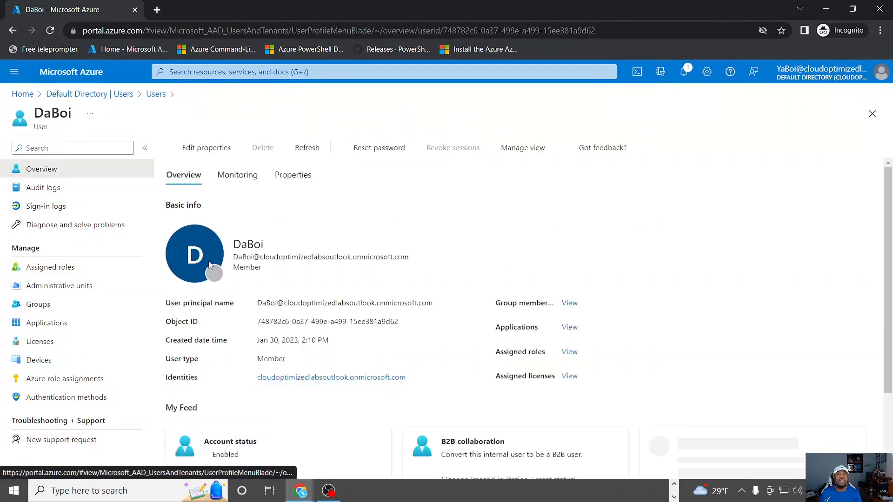
Step: Review the list of all users in the Default Directory and return to the portal home page
{"action": "left_click", "coordinate": [122, 94]}
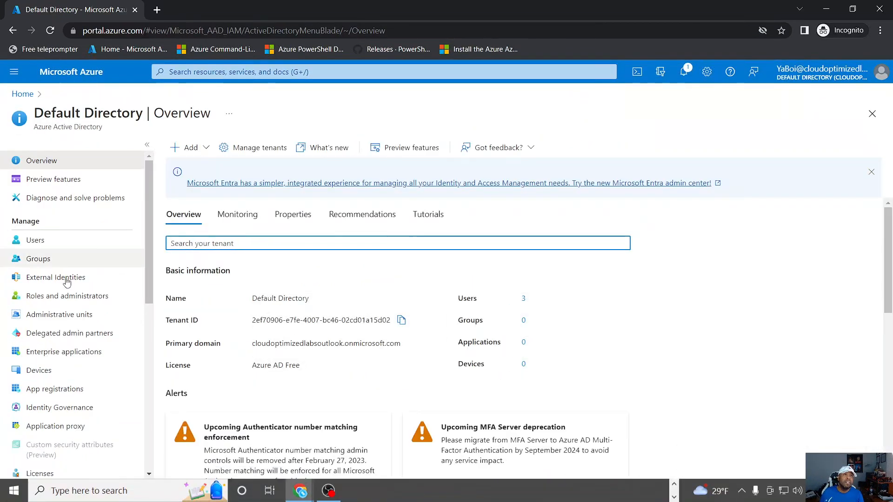
{"action": "left_click", "coordinate": [35, 240]}
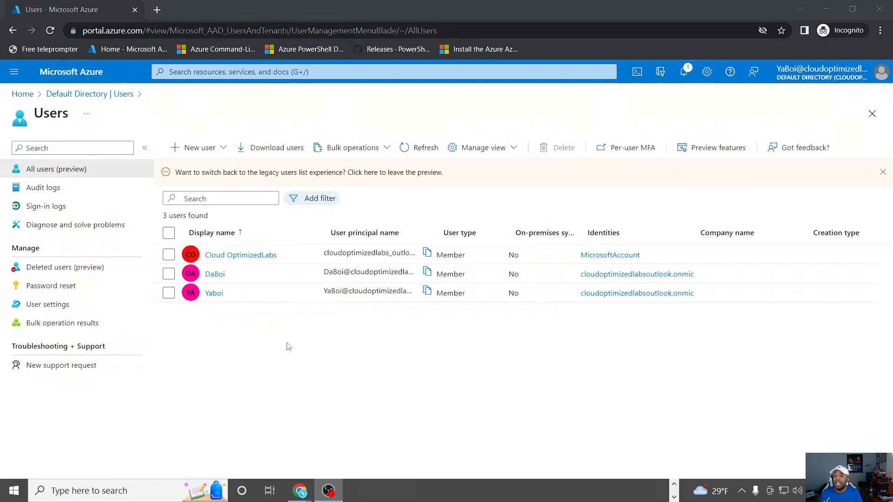
{"action": "left_click", "coordinate": [872, 114]}
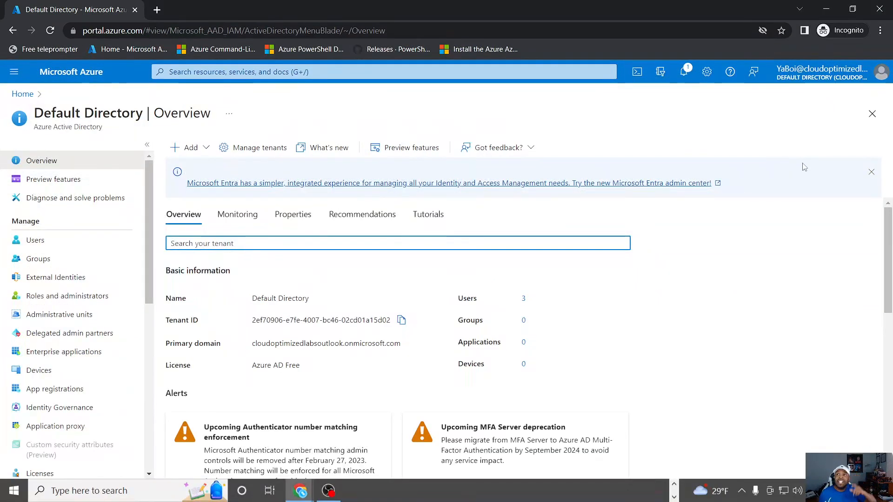
{"action": "left_click", "coordinate": [872, 114]}
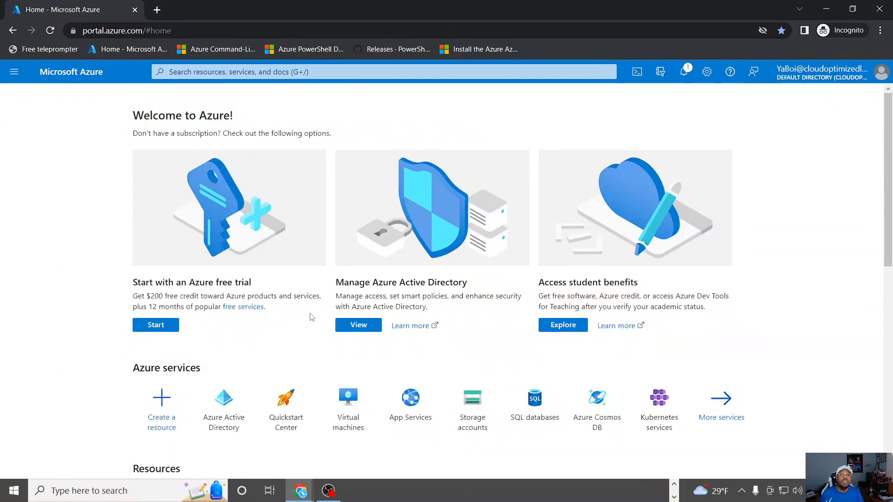
{"action": "mouse_move", "coordinate": [224, 401]}
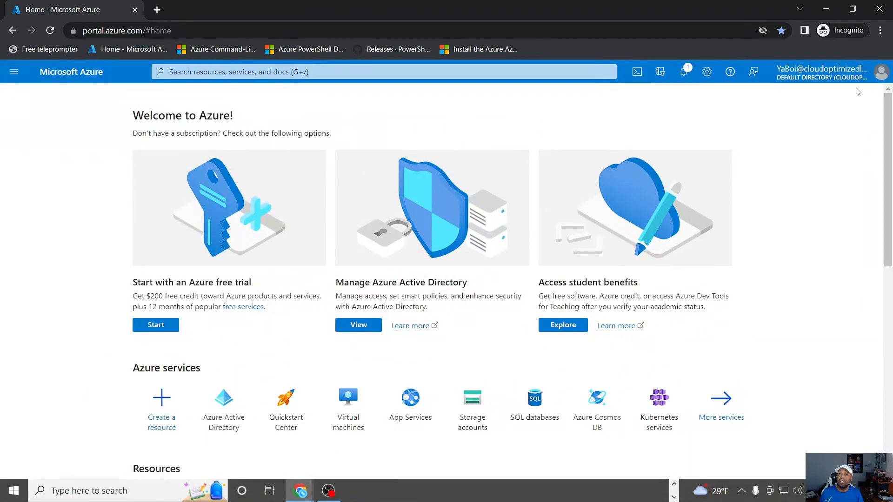
{"action": "left_click", "coordinate": [881, 74]}
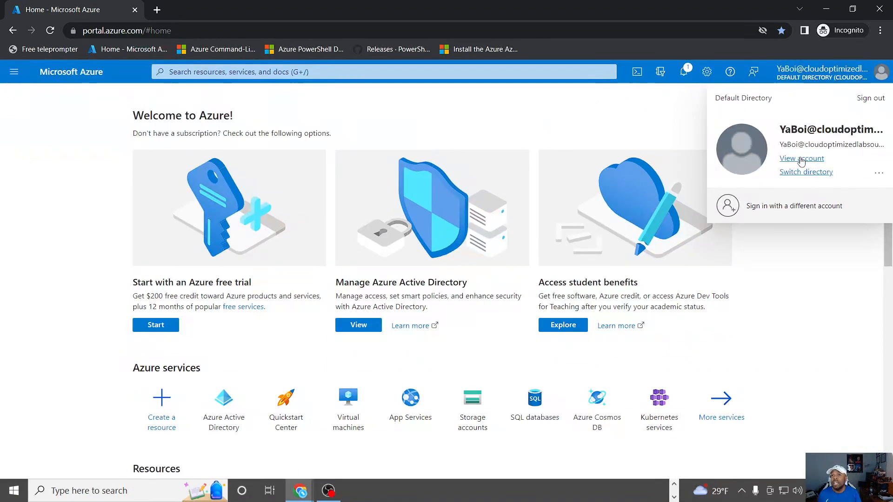
{"action": "left_click", "coordinate": [860, 99]}
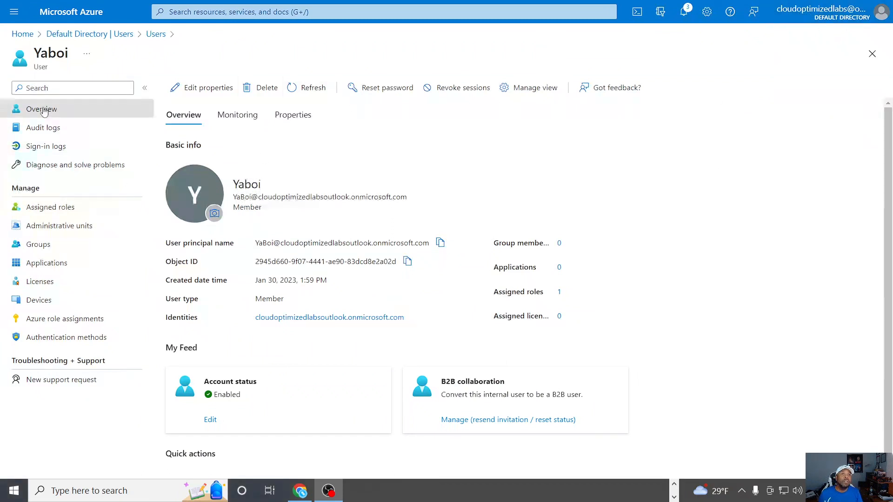
Step: In the original administrator's portal session, leave the user profile and open the Default Directory's Licenses page
{"action": "left_click", "coordinate": [69, 34]}
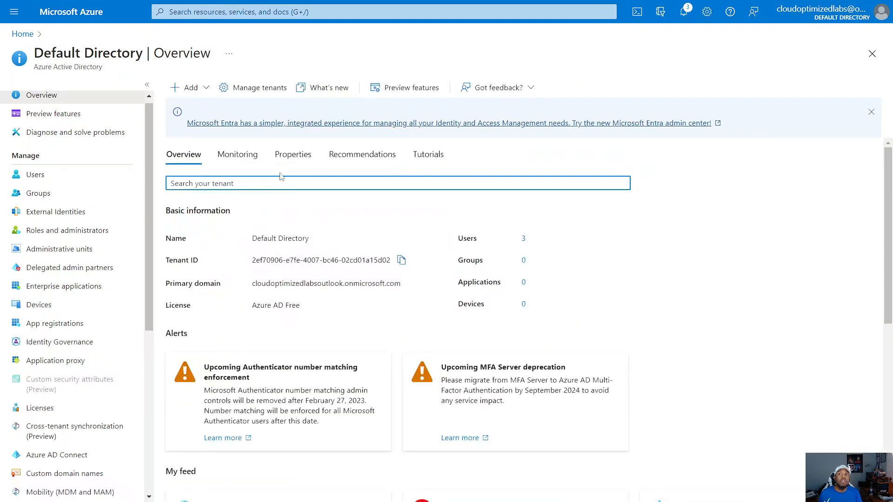
{"action": "left_click", "coordinate": [872, 54]}
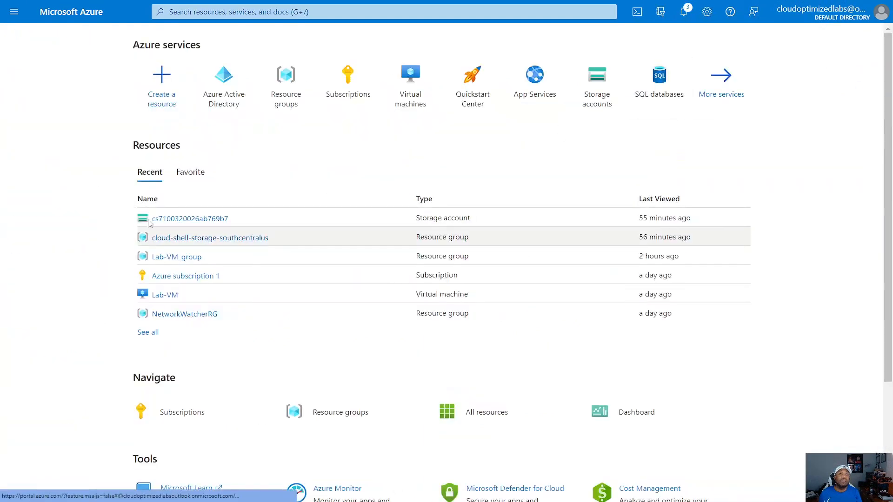
{"action": "left_click", "coordinate": [222, 90]}
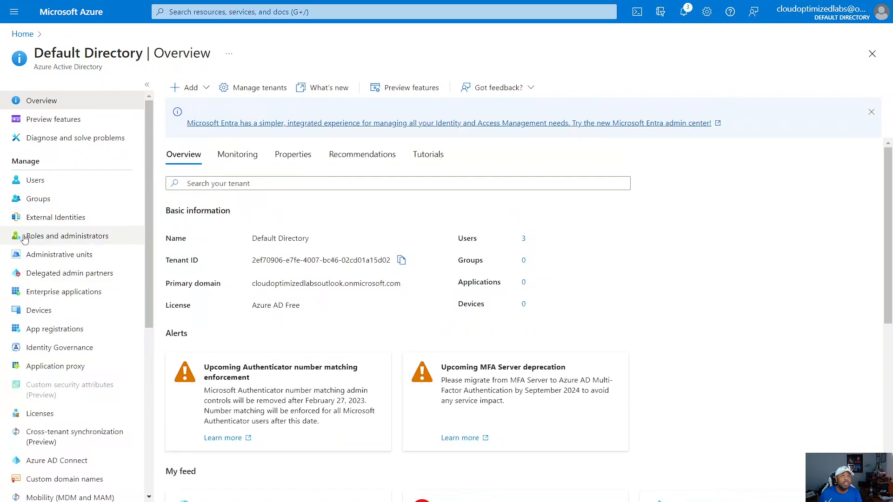
{"action": "scroll", "coordinate": [85, 262], "scroll_direction": "down", "scroll_amount": 3}
{"action": "scroll", "coordinate": [83, 267], "scroll_direction": "down", "scroll_amount": 1}
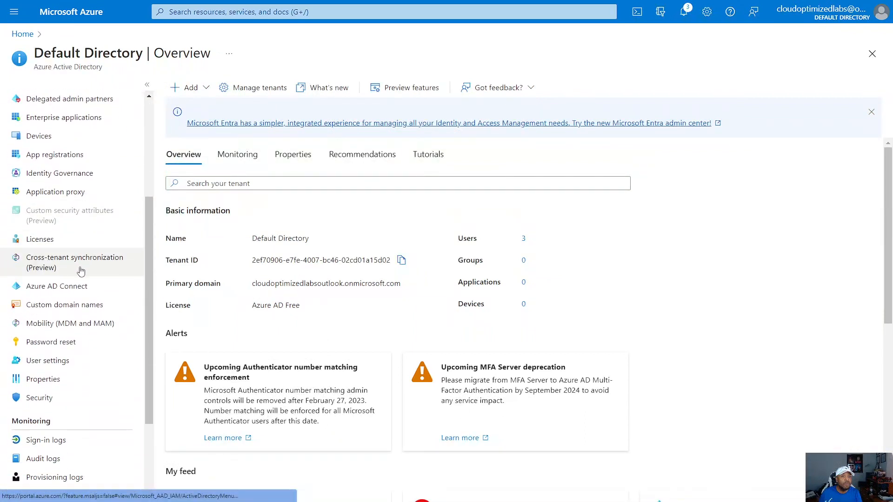
{"action": "scroll", "coordinate": [79, 275], "scroll_direction": "up", "scroll_amount": 5}
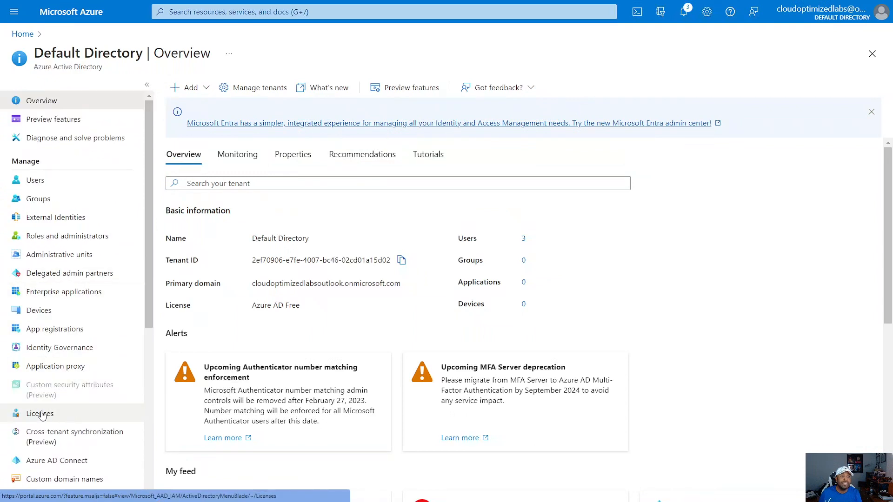
{"action": "left_click", "coordinate": [40, 414]}
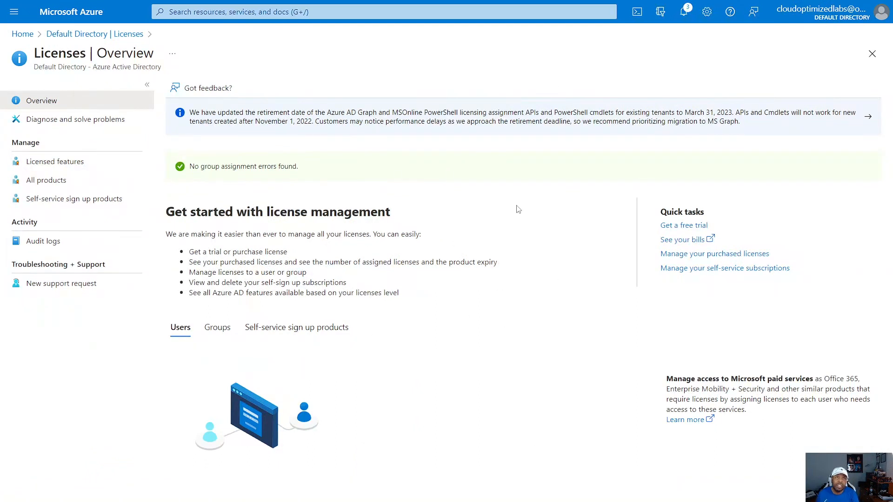
Step: Activate the free trial of Azure AD Premium P2
{"action": "left_click", "coordinate": [689, 229]}
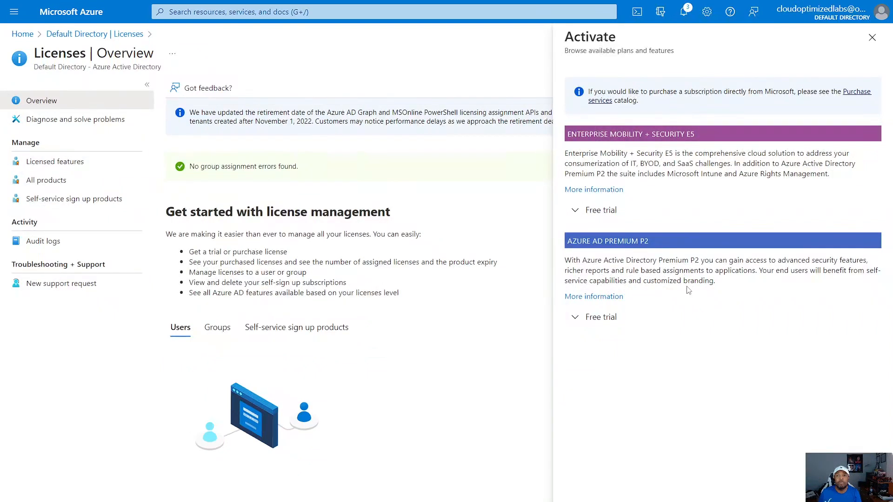
{"action": "key", "text": "F11"}
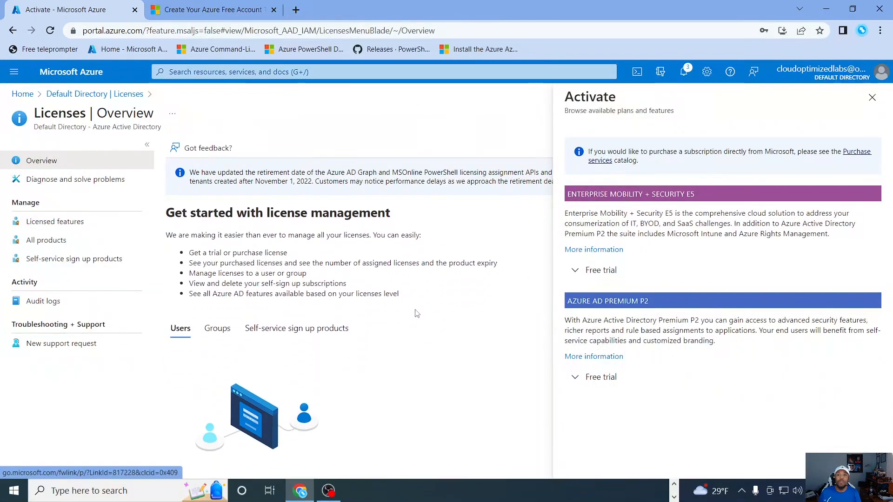
{"action": "left_click", "coordinate": [591, 380]}
{"action": "scroll", "coordinate": [860, 328], "scroll_direction": "down", "scroll_amount": 2}
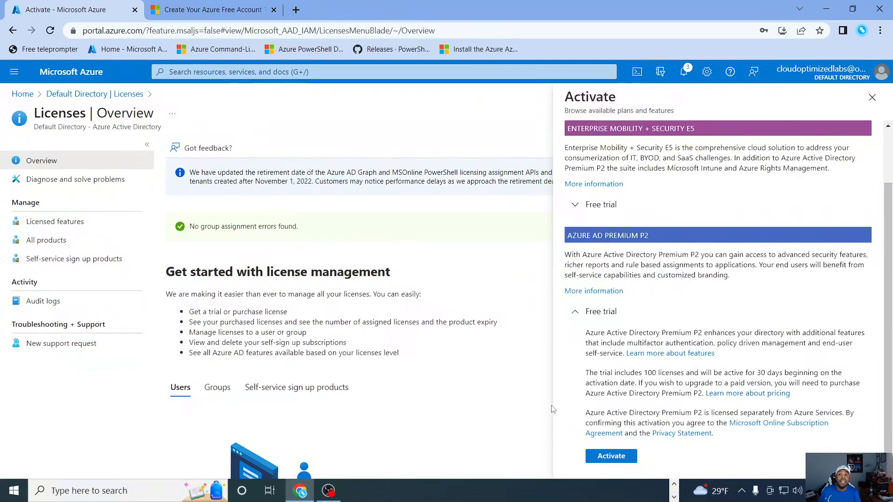
{"action": "left_click", "coordinate": [610, 457]}
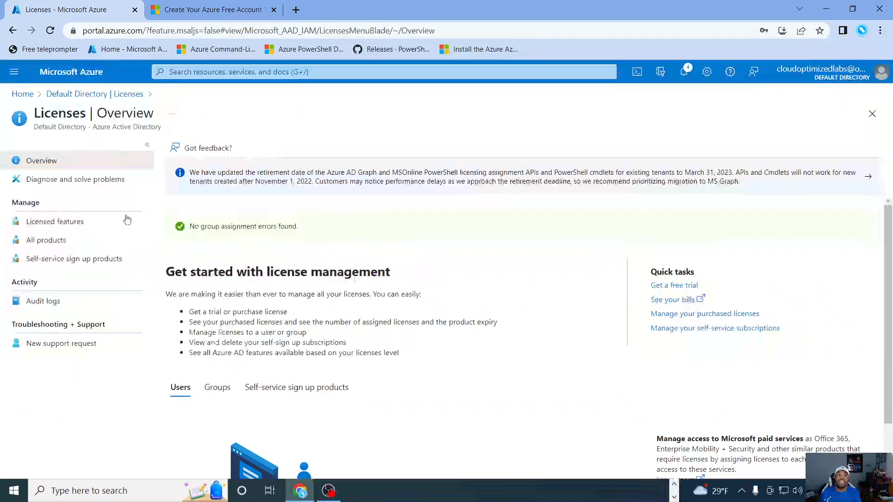
Step: Reload the Licenses page and open the Azure Active Directory Premium P2 product from all products
{"action": "left_click", "coordinate": [50, 30]}
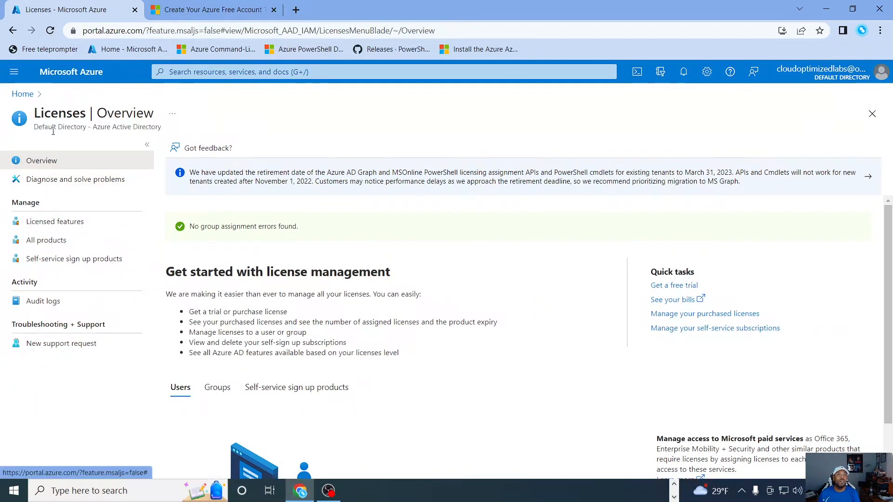
{"action": "left_click", "coordinate": [44, 240]}
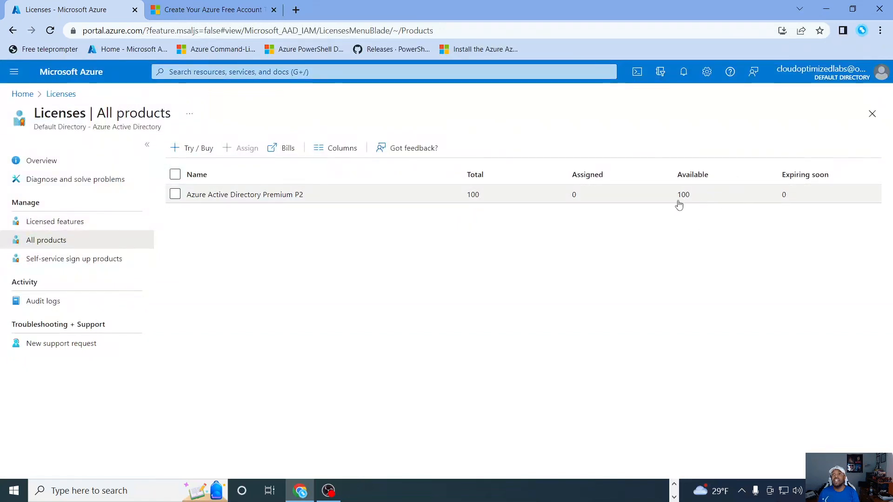
{"action": "left_click", "coordinate": [182, 196]}
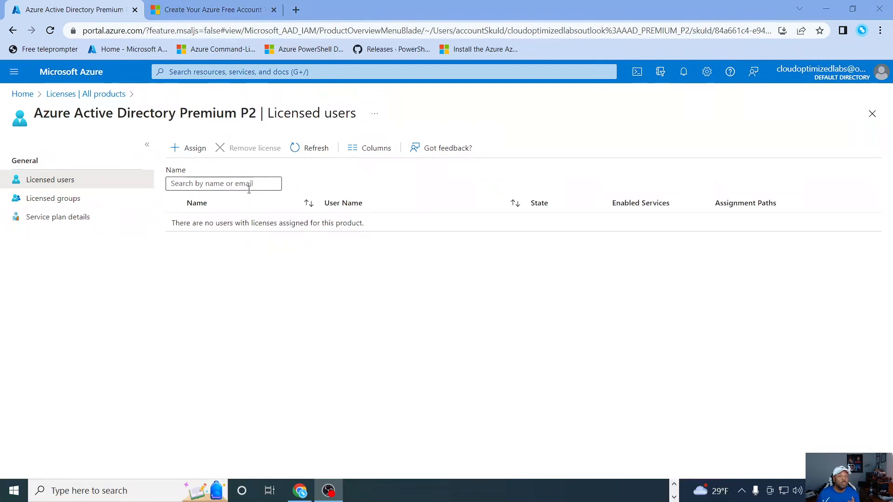
Step: Start a license assignment for Azure Active Directory Premium P2 and add all three directory users to it
{"action": "left_click", "coordinate": [186, 157]}
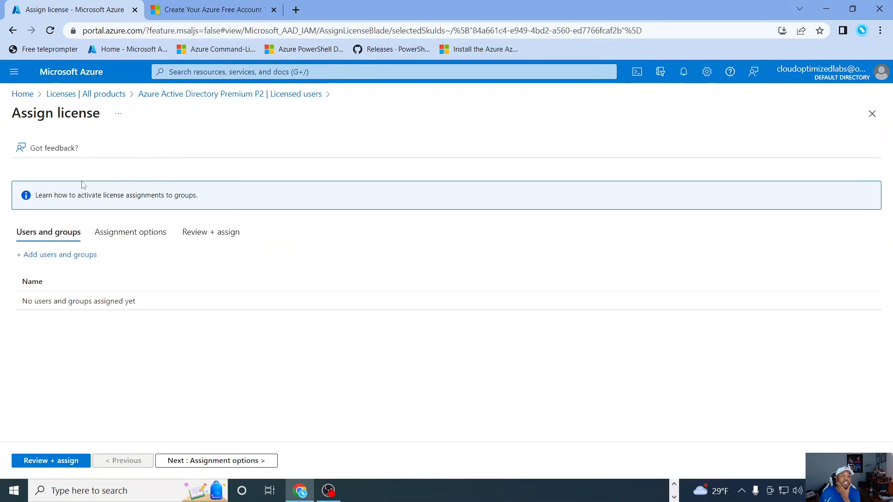
{"action": "left_click", "coordinate": [46, 257]}
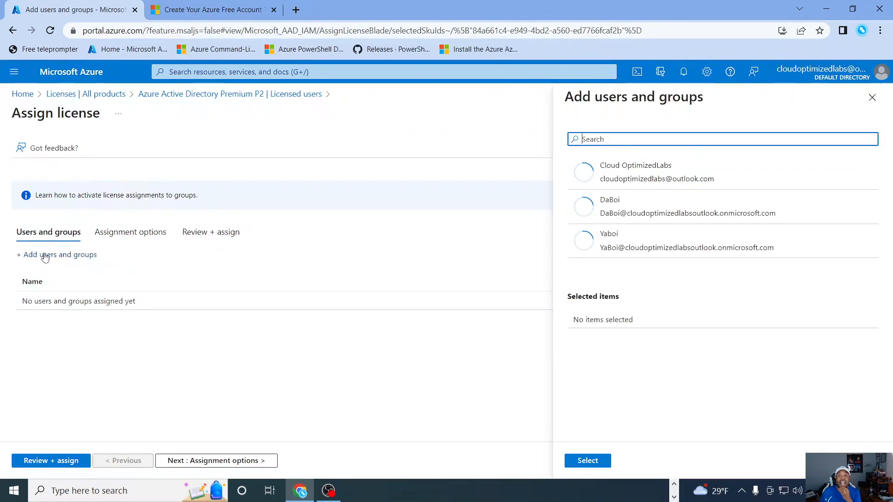
{"action": "left_click", "coordinate": [656, 173]}
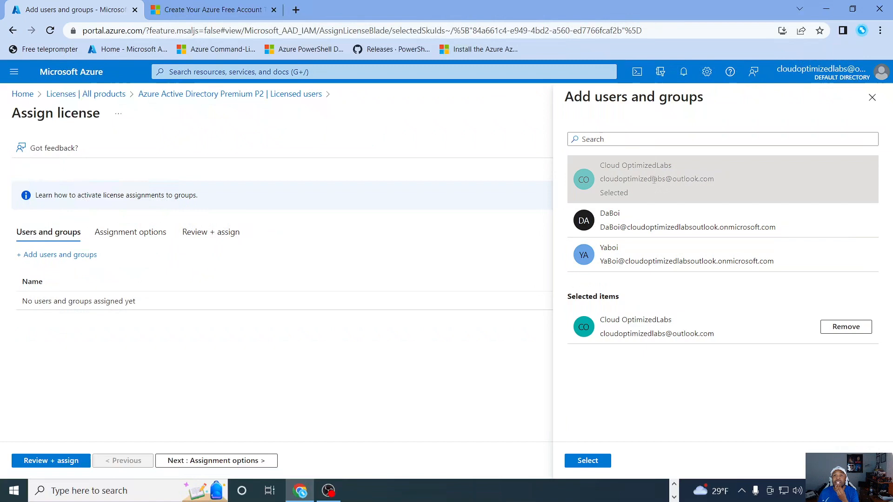
{"action": "left_click", "coordinate": [640, 225]}
{"action": "left_click", "coordinate": [637, 277]}
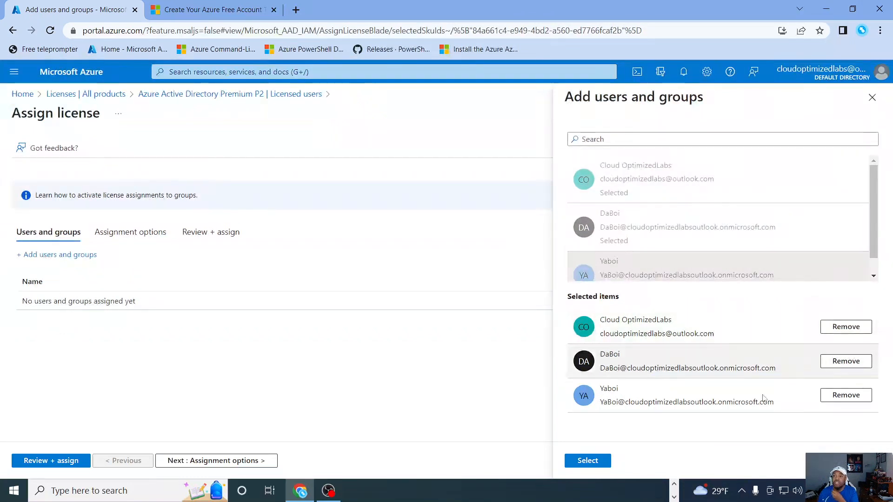
{"action": "left_click", "coordinate": [582, 459]}
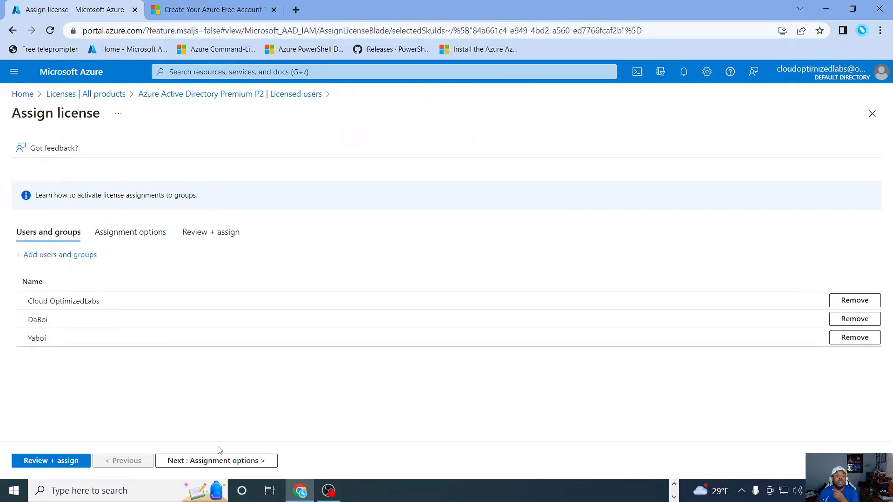
Step: Keep all four Premium P2 assignment options on, review the assignment and assign the licenses
{"action": "left_click", "coordinate": [217, 462]}
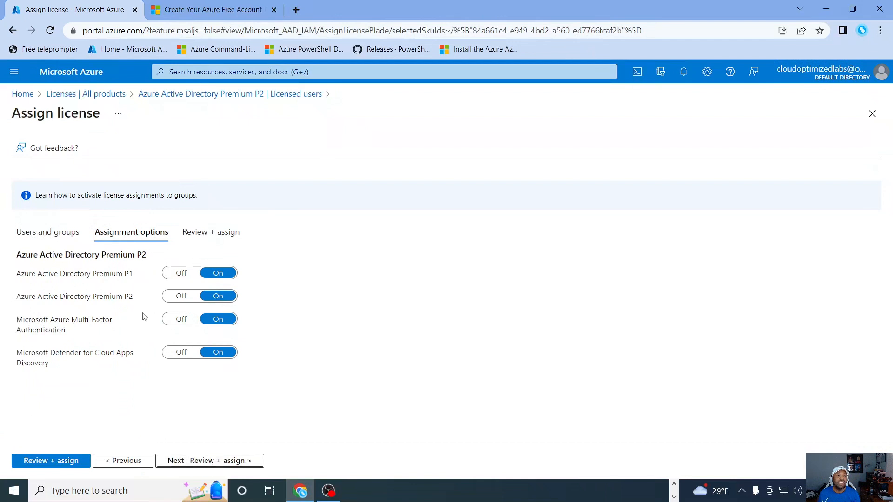
{"action": "left_click", "coordinate": [230, 461]}
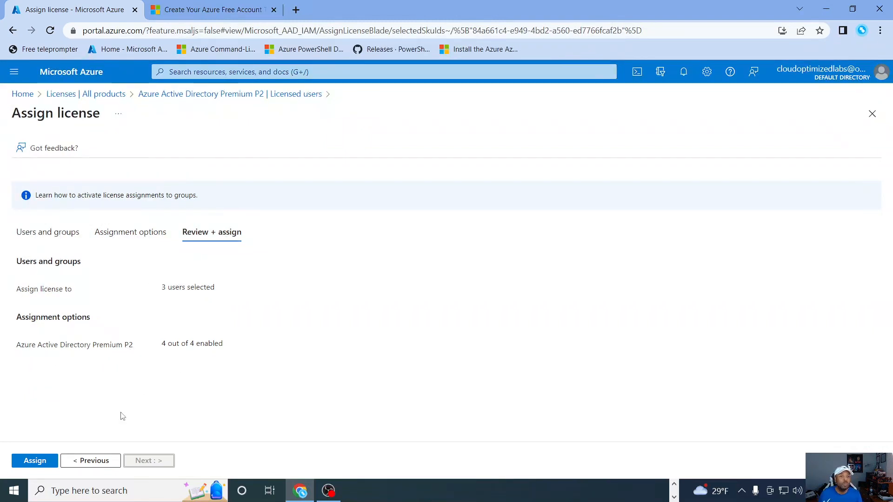
{"action": "left_click", "coordinate": [32, 462]}
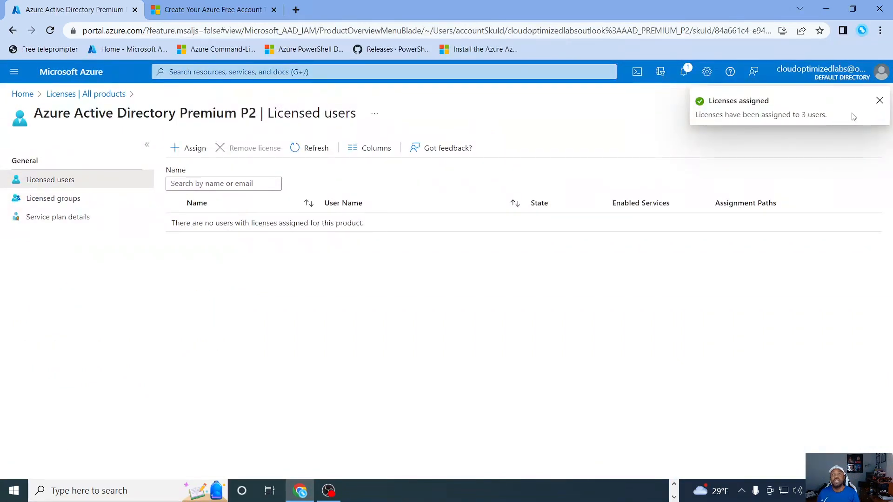
Step: Dismiss the assignment notification and reload the product's licensed users list
{"action": "left_click", "coordinate": [878, 102]}
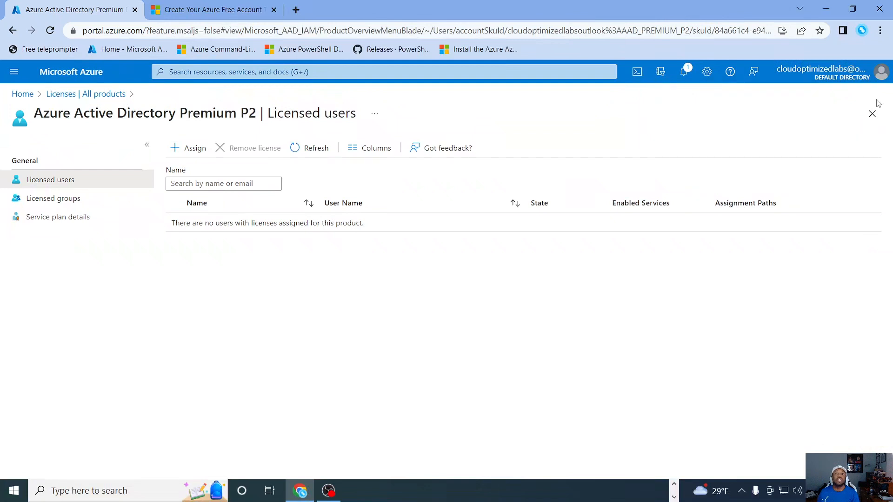
{"action": "left_click", "coordinate": [312, 150]}
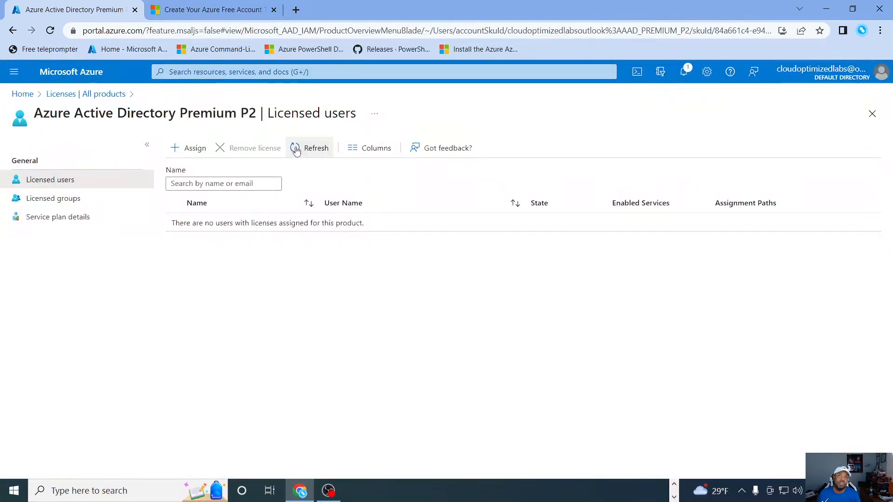
{"action": "left_click", "coordinate": [51, 30]}
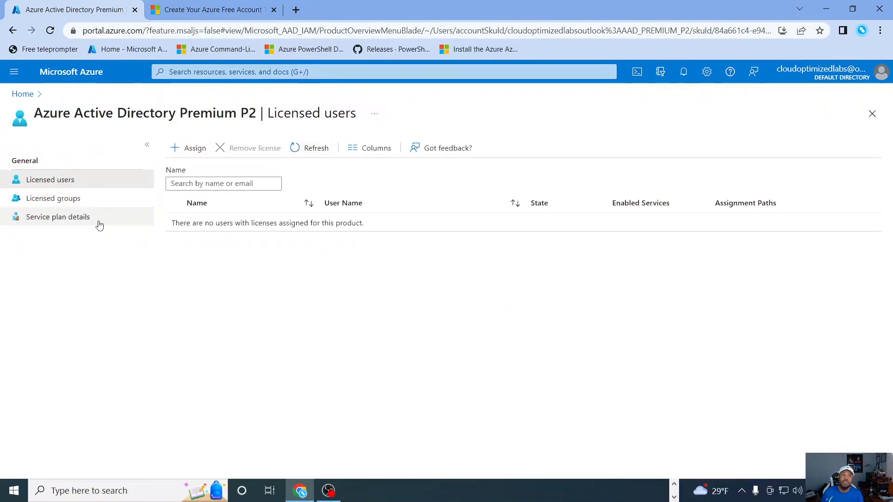
Step: Switch between the product's licensed groups and licensed users and reload the list to check the license assignments
{"action": "left_click", "coordinate": [55, 199]}
{"action": "left_click", "coordinate": [50, 180]}
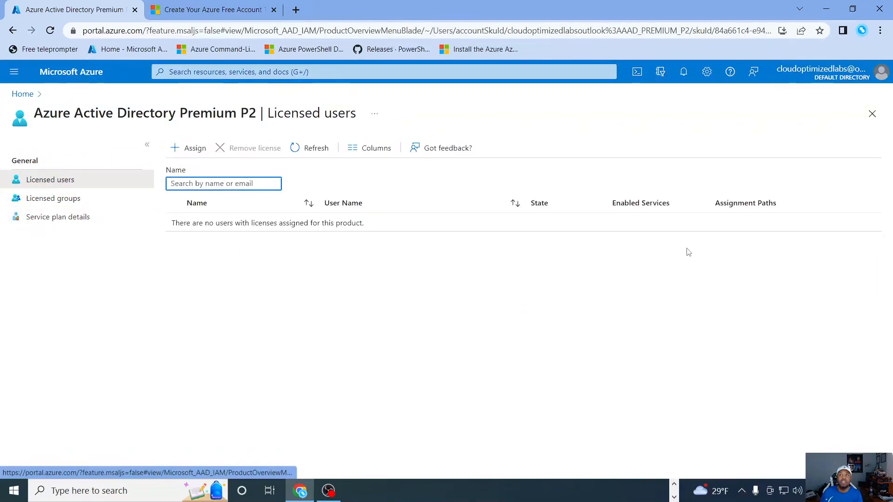
{"action": "left_click", "coordinate": [323, 150]}
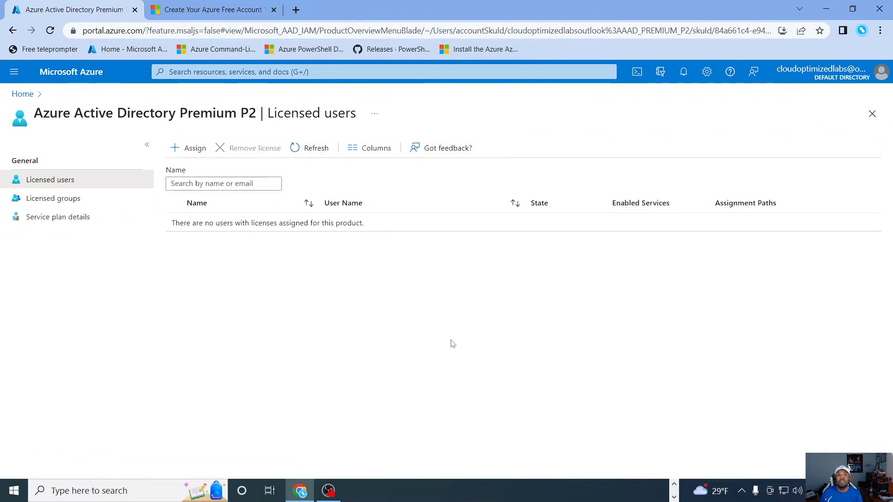
{"action": "left_click", "coordinate": [53, 199]}
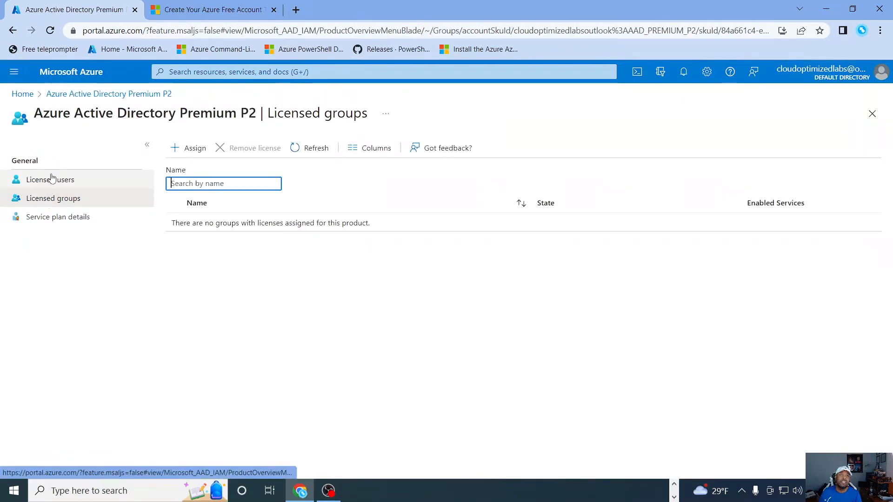
{"action": "left_click", "coordinate": [49, 180]}
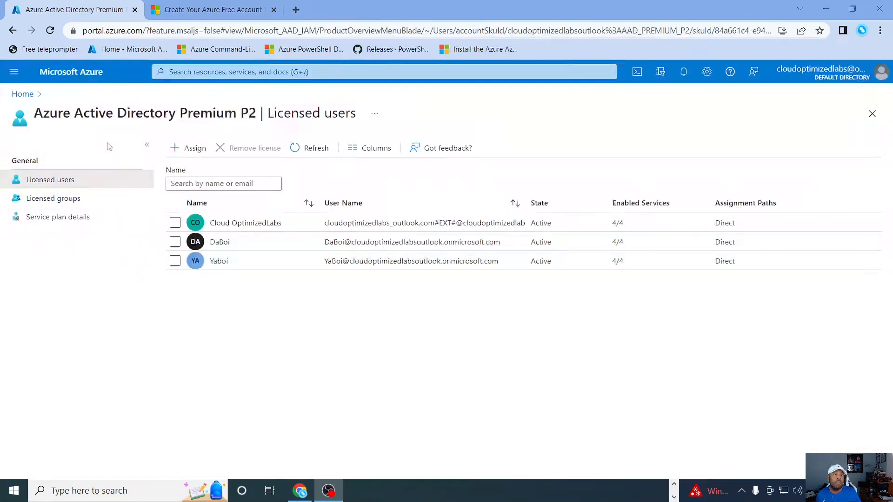
Step: Return to the portal home, open the Azure Active Directory groups and start a new group
{"action": "left_click", "coordinate": [21, 95]}
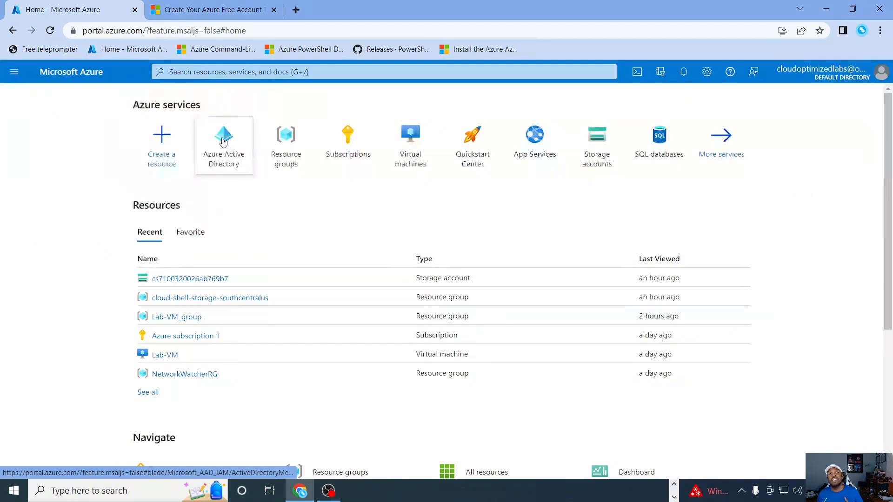
{"action": "left_click", "coordinate": [226, 165]}
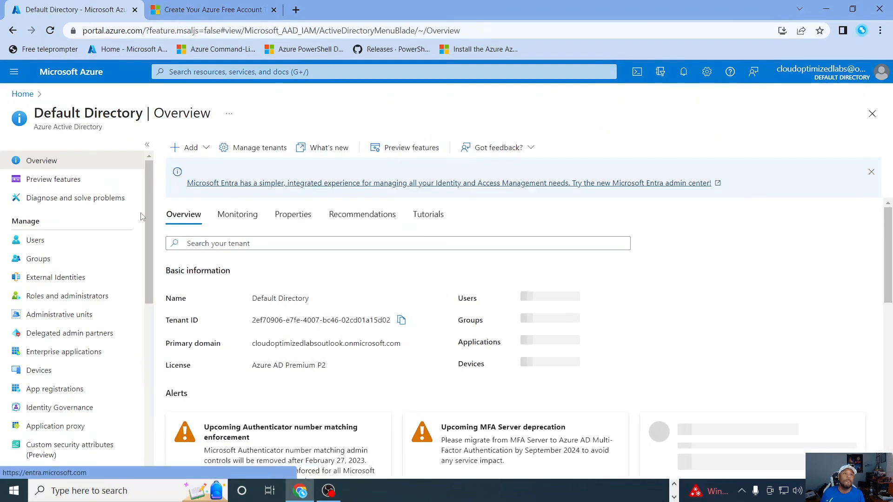
{"action": "left_click", "coordinate": [44, 264]}
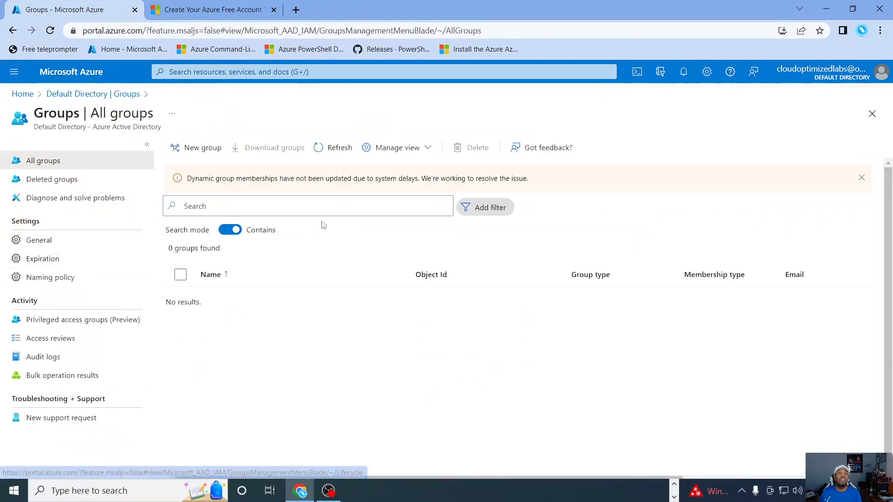
{"action": "left_click", "coordinate": [197, 152]}
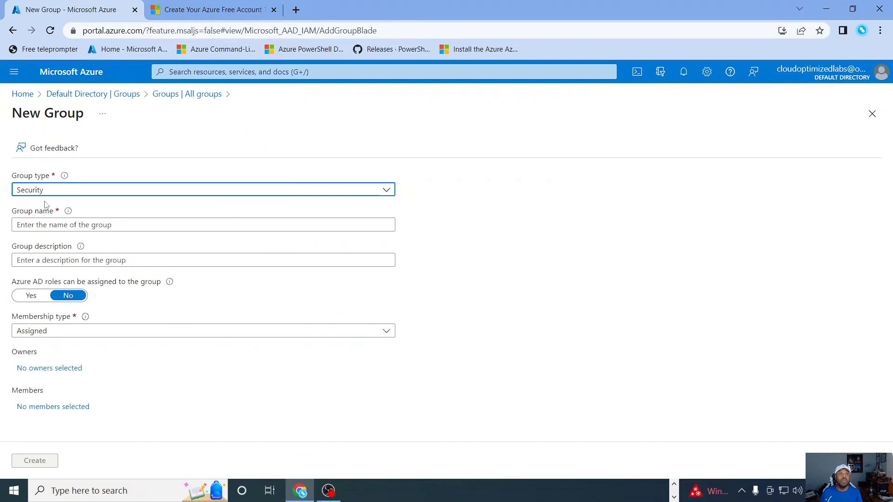
Step: Name the new security group Azure Admin and give it the description CO-Cloud Admin
{"action": "left_click", "coordinate": [90, 226]}
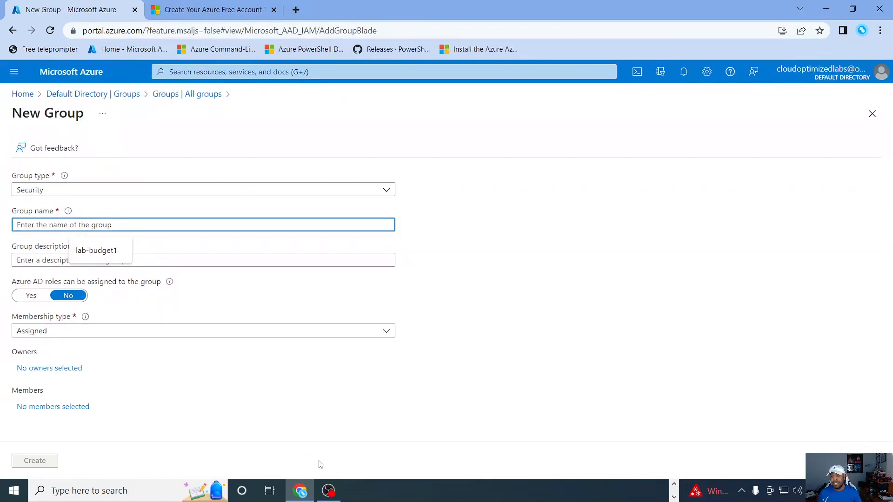
{"action": "type", "text": "A"}
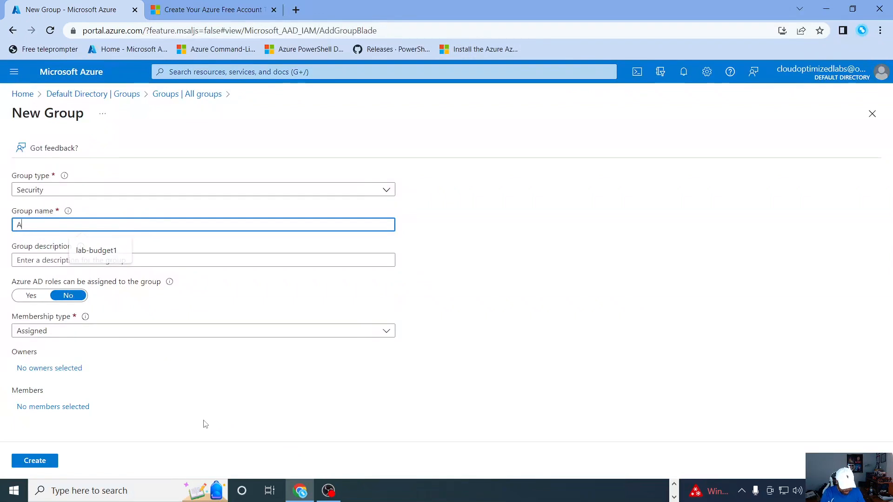
{"action": "type", "text": "zure Admin"}
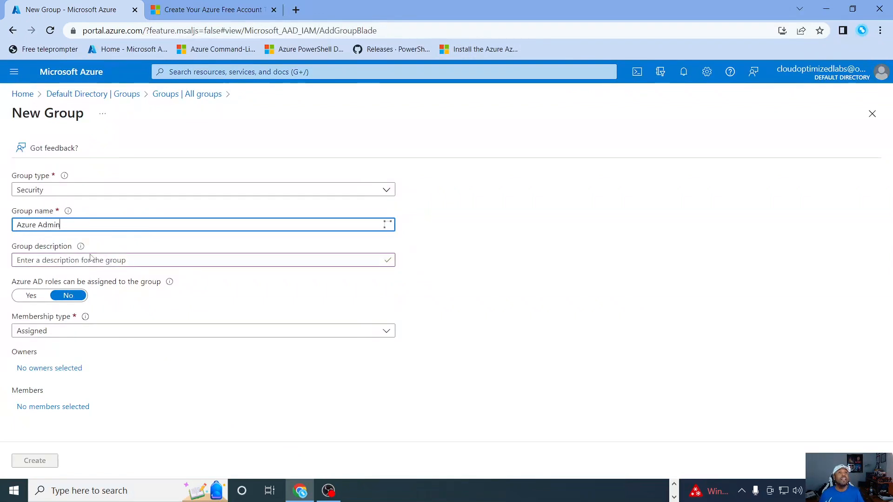
{"action": "left_click", "coordinate": [80, 257]}
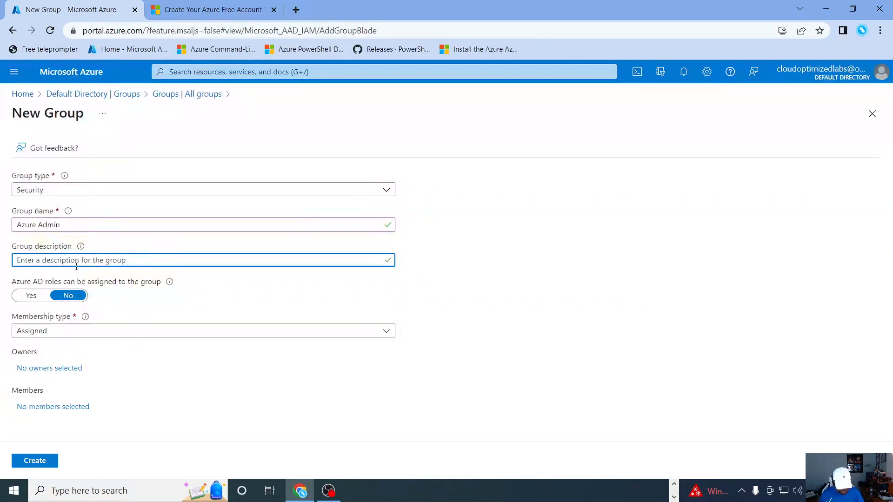
{"action": "type", "text": "CO-"}
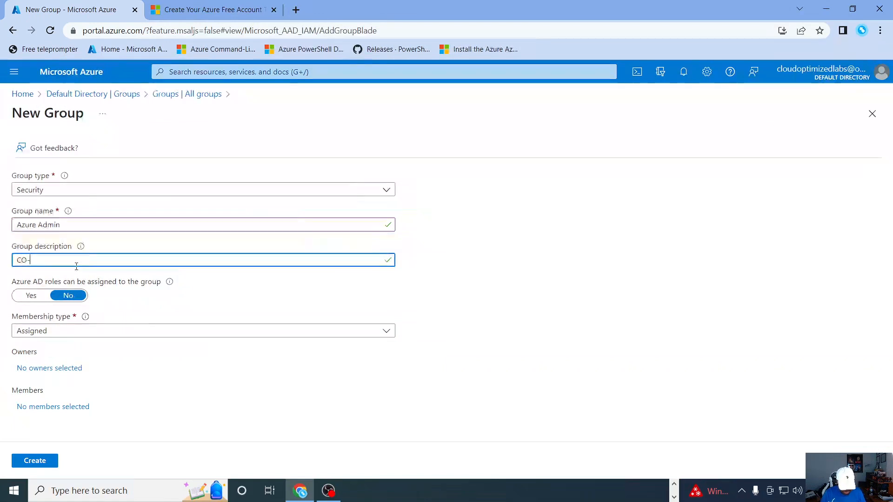
{"action": "type", "text": "Clo"}
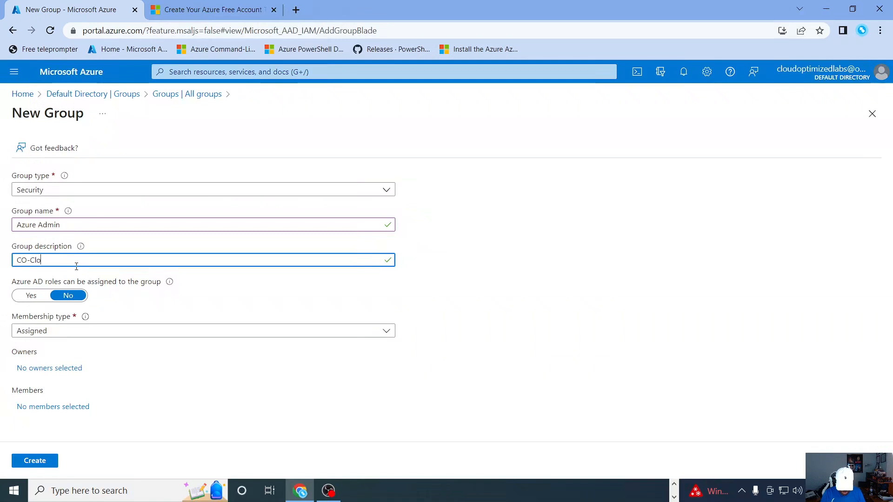
{"action": "type", "text": "ud Admin"}
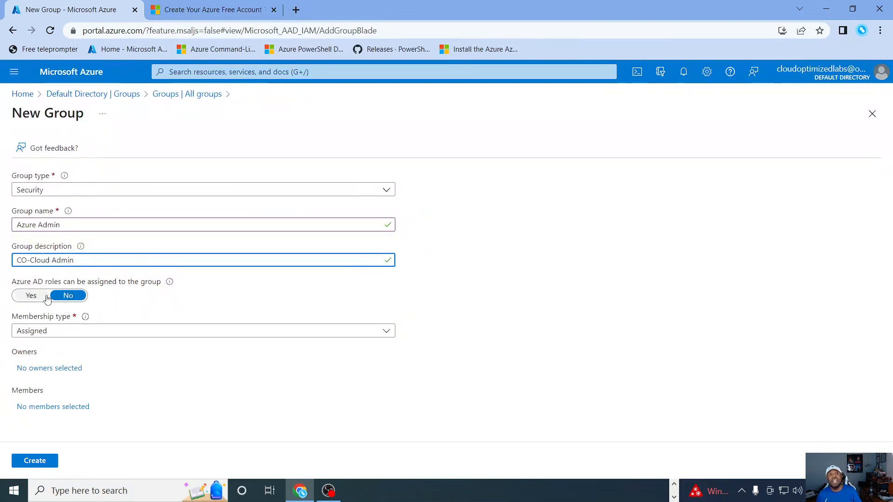
Step: Set the group's membership type to Dynamic User and start adding a dynamic query
{"action": "left_click", "coordinate": [65, 333]}
{"action": "left_click", "coordinate": [63, 333]}
{"action": "left_click", "coordinate": [61, 333]}
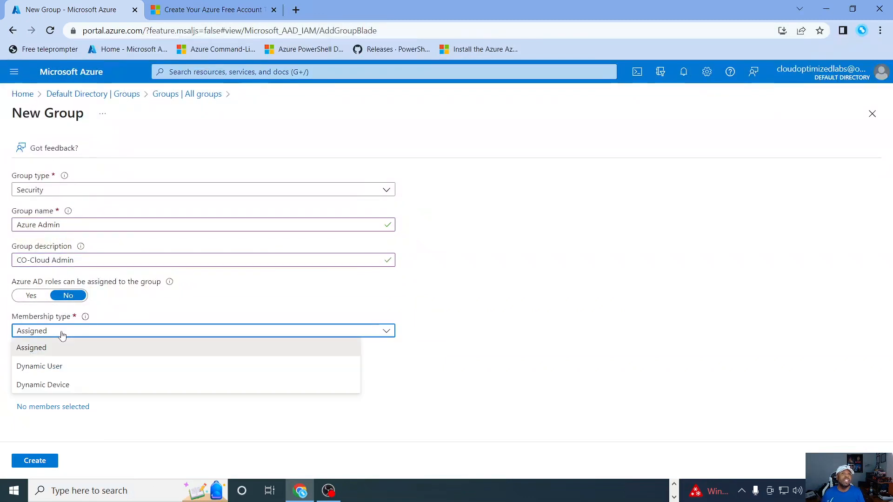
{"action": "left_click", "coordinate": [58, 372]}
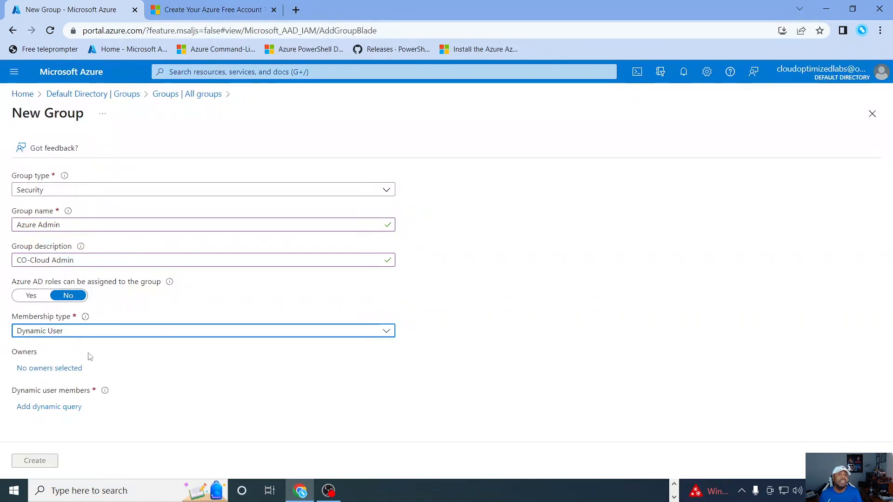
{"action": "left_click", "coordinate": [49, 408]}
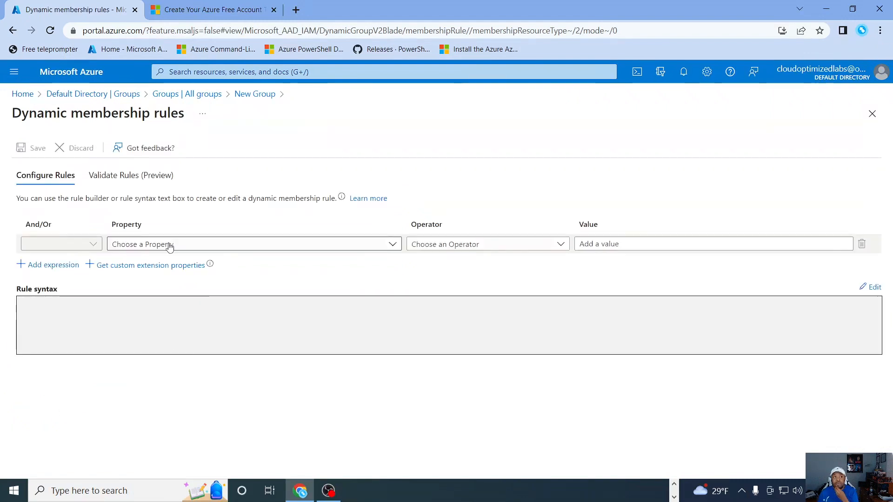
Step: Build a dynamic membership rule where jobTitle Equals azure admin and add it to the rule syntax
{"action": "left_click", "coordinate": [169, 245]}
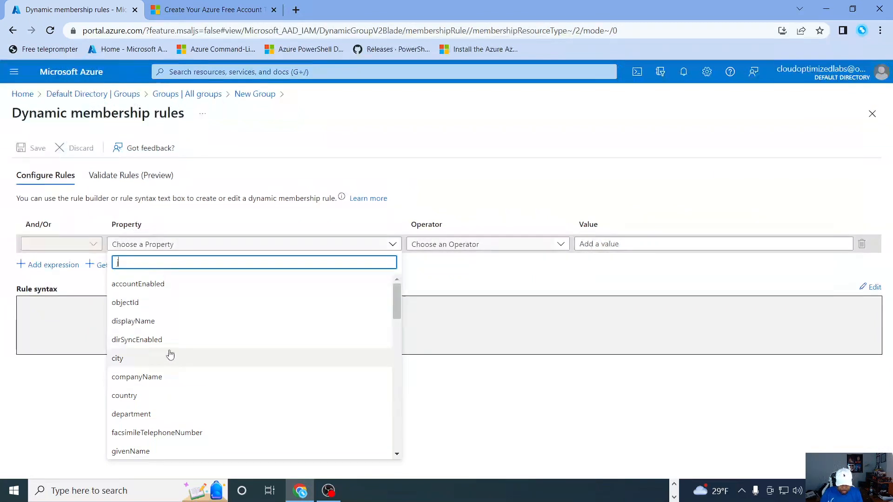
{"action": "type", "text": "job"}
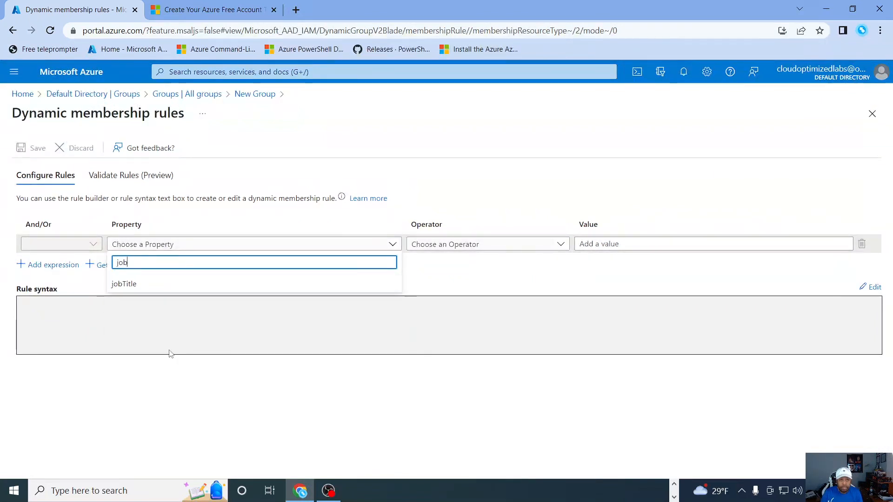
{"action": "left_click", "coordinate": [124, 283]}
{"action": "left_click", "coordinate": [475, 247]}
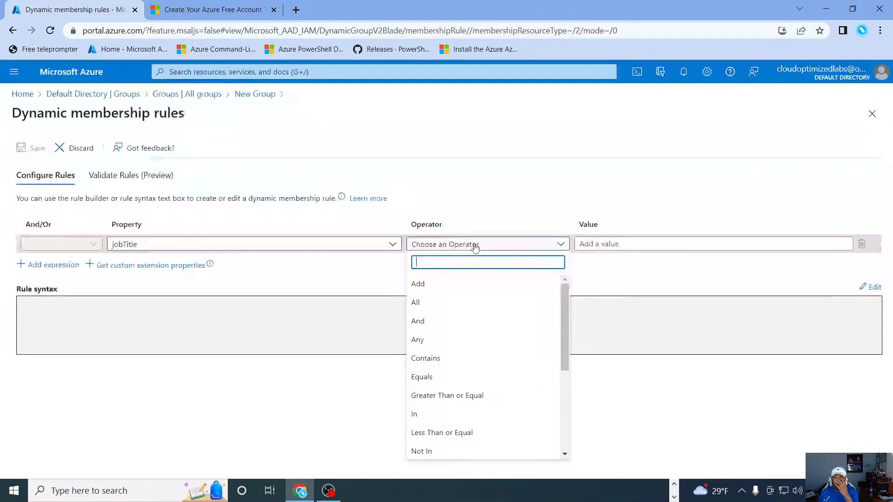
{"action": "left_click", "coordinate": [443, 379]}
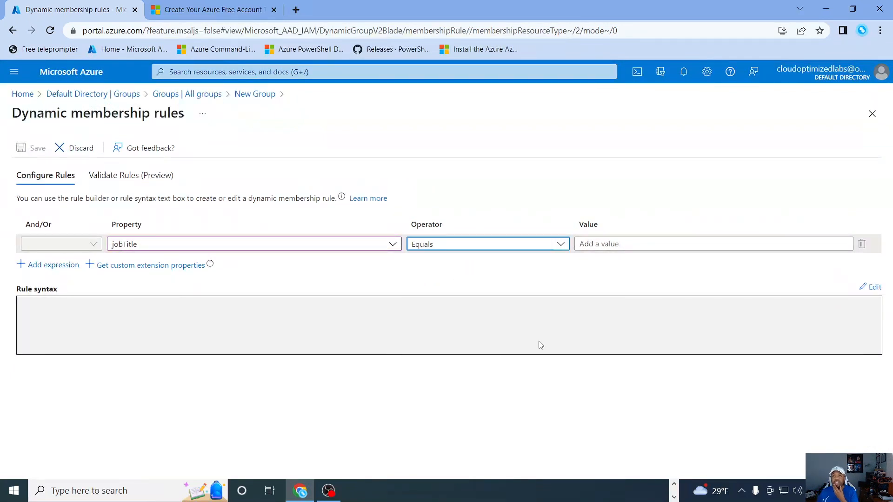
{"action": "left_click", "coordinate": [629, 246]}
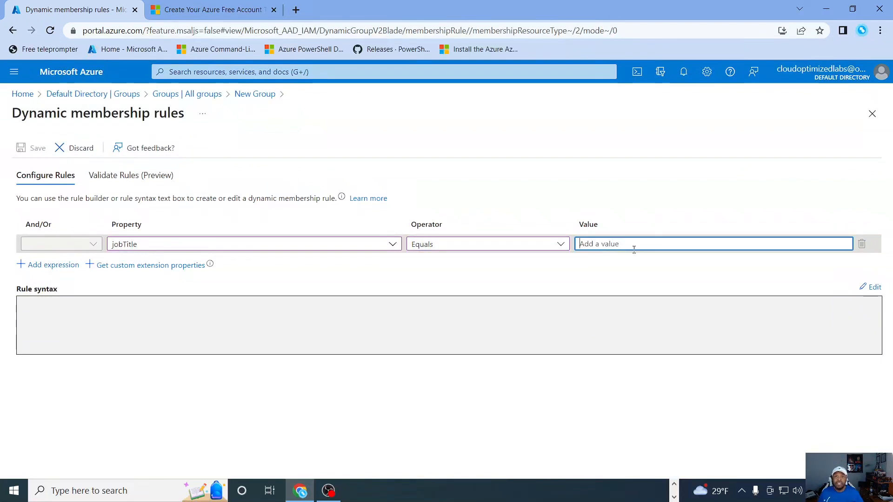
{"action": "type", "text": "azure admin"}
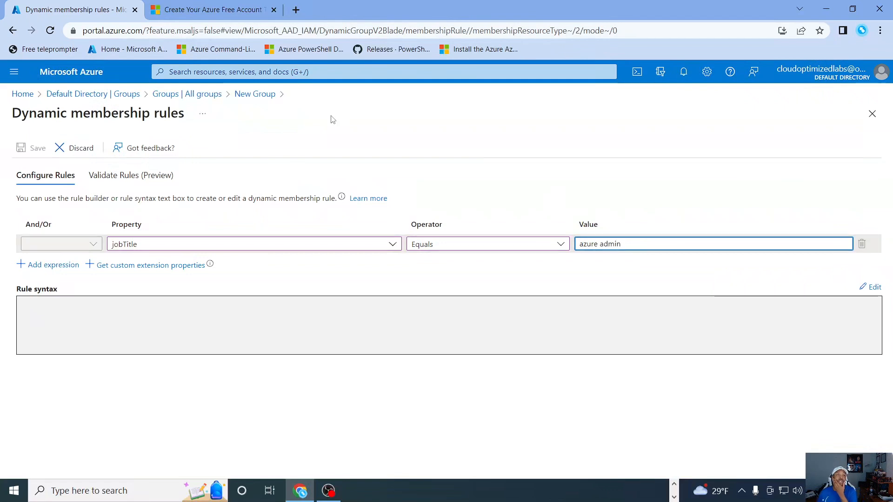
{"action": "left_click", "coordinate": [46, 264]}
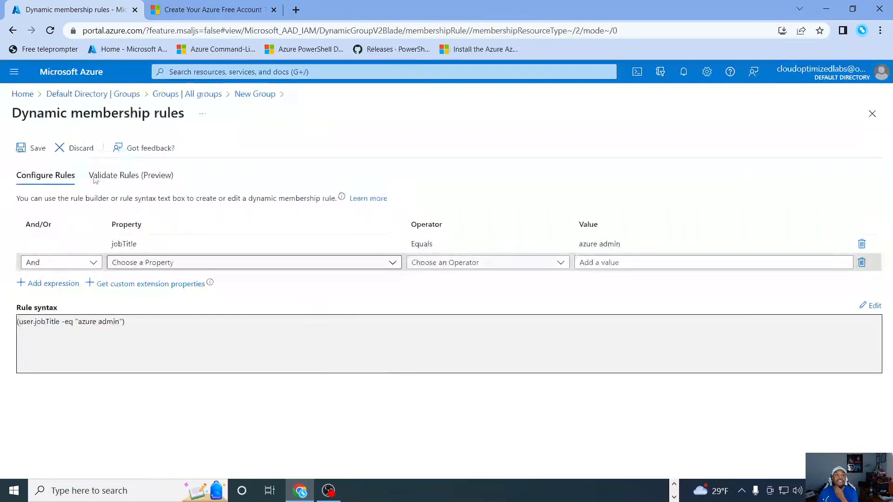
Step: Save the membership rule, then create the dynamic user group and refresh the list of all groups
{"action": "left_click", "coordinate": [36, 149]}
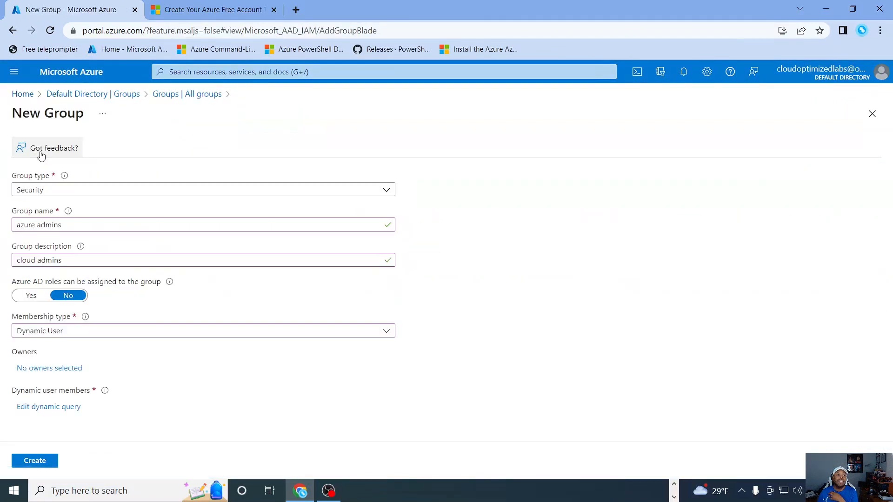
{"action": "left_click", "coordinate": [40, 460]}
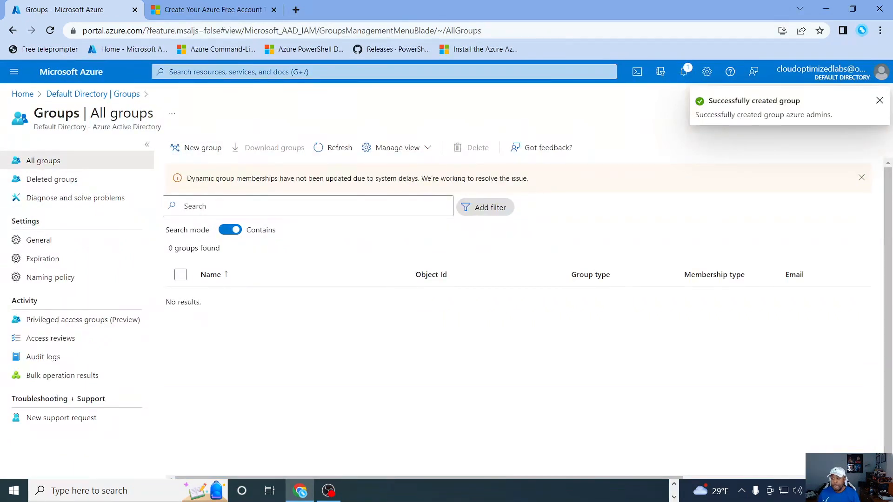
{"action": "left_click", "coordinate": [333, 148]}
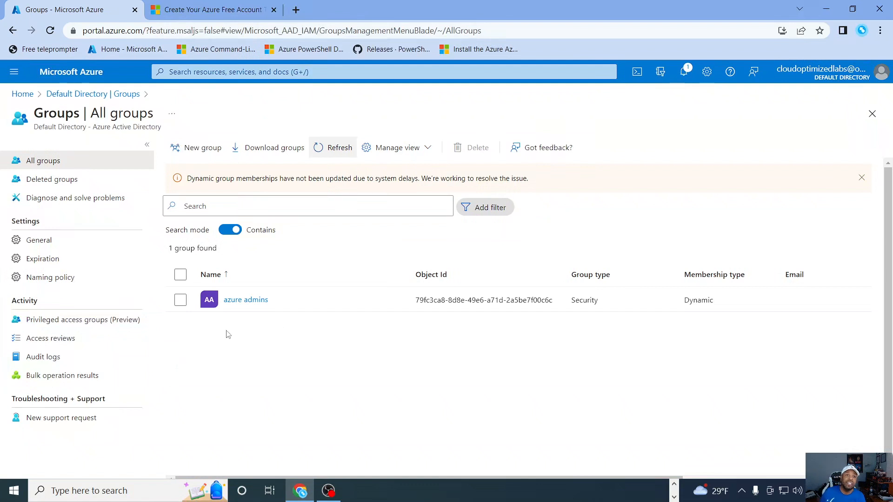
Step: Start another security group named Sys Admins with the description CO sys admin
{"action": "left_click", "coordinate": [204, 148]}
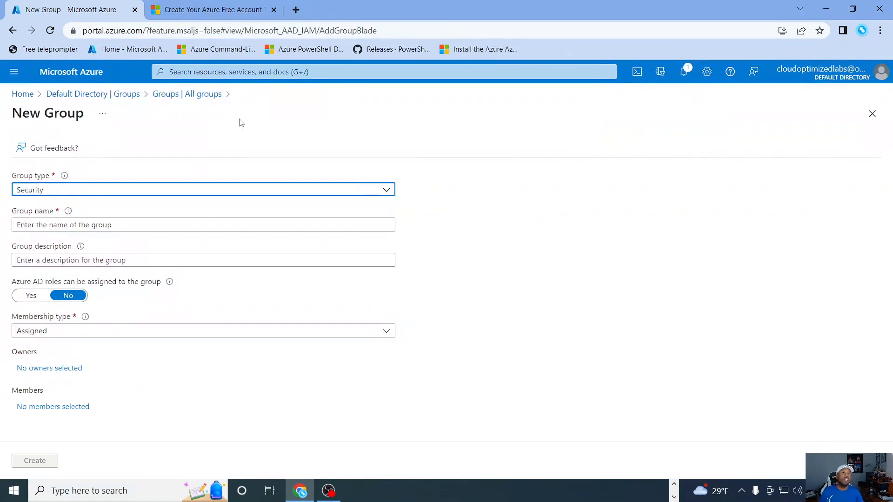
{"action": "left_click", "coordinate": [83, 226]}
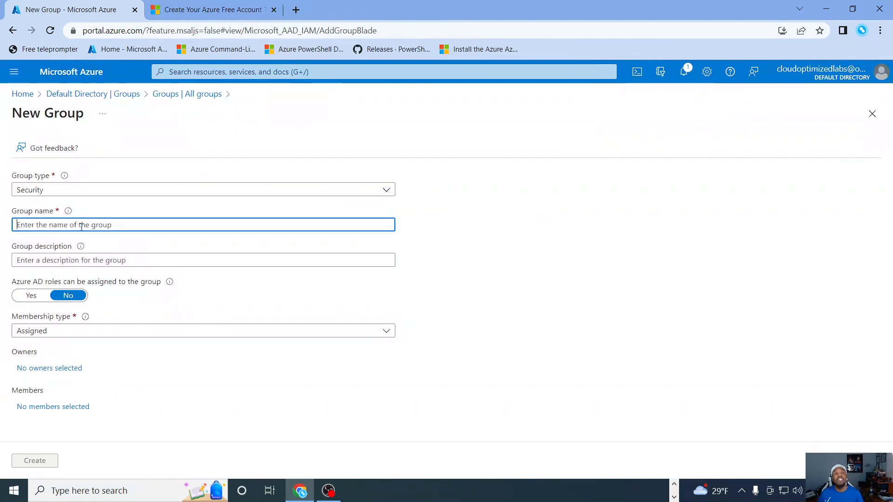
{"action": "type", "text": "Sys"}
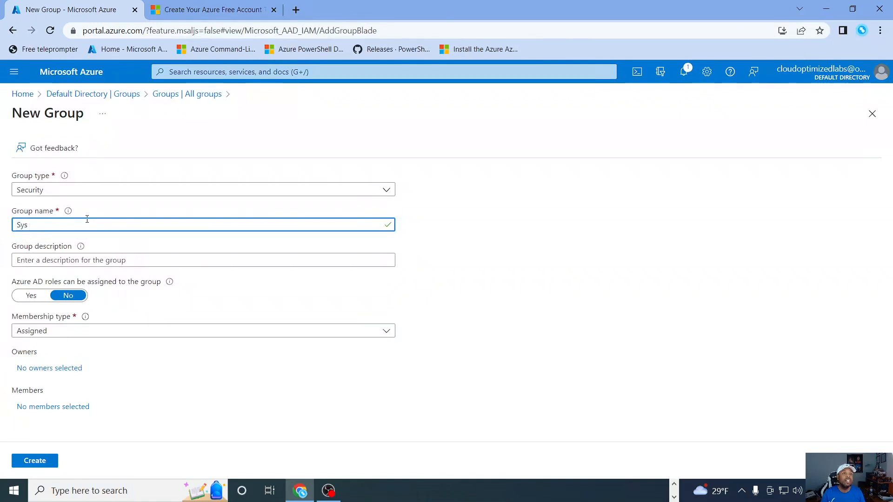
{"action": "type", "text": " Admins"}
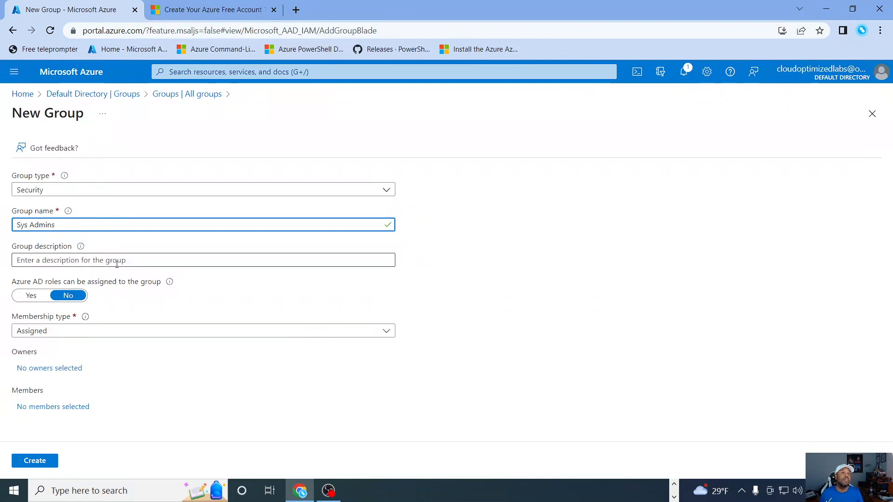
{"action": "left_click", "coordinate": [86, 260]}
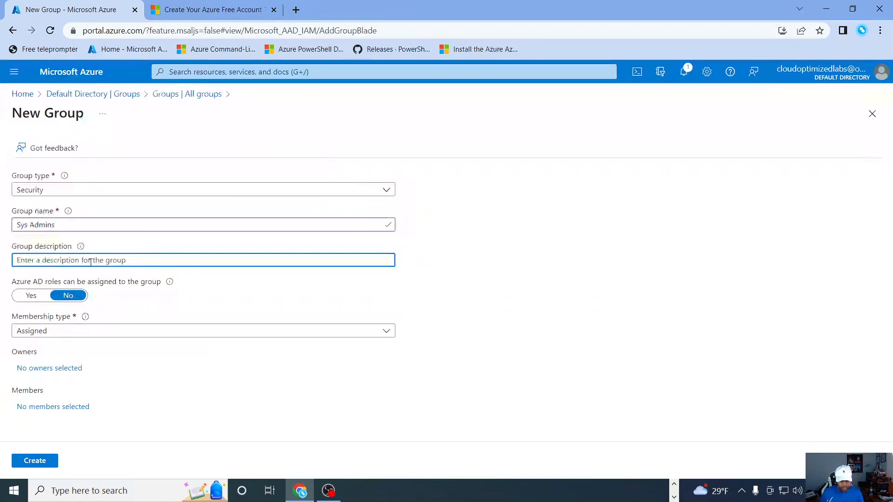
{"action": "type", "text": "CO sys admin"}
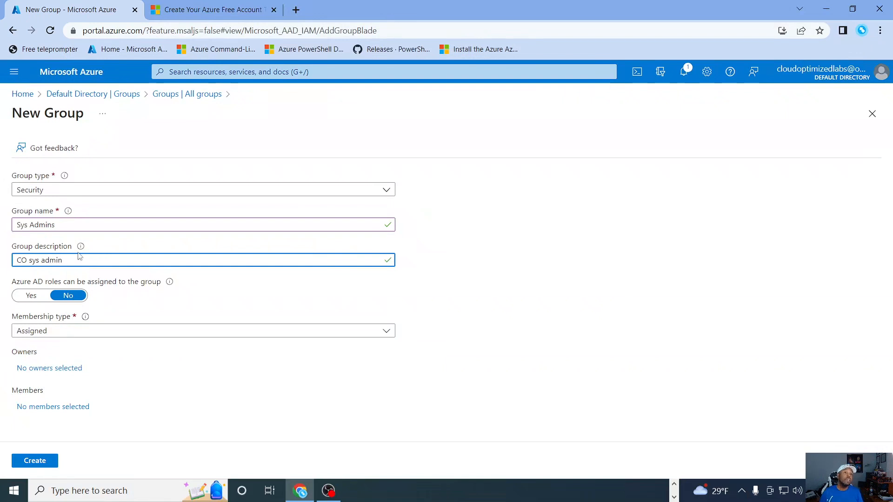
Step: Set the Sys Admins group's membership type to Dynamic User and start adding a dynamic query
{"action": "left_click", "coordinate": [115, 333]}
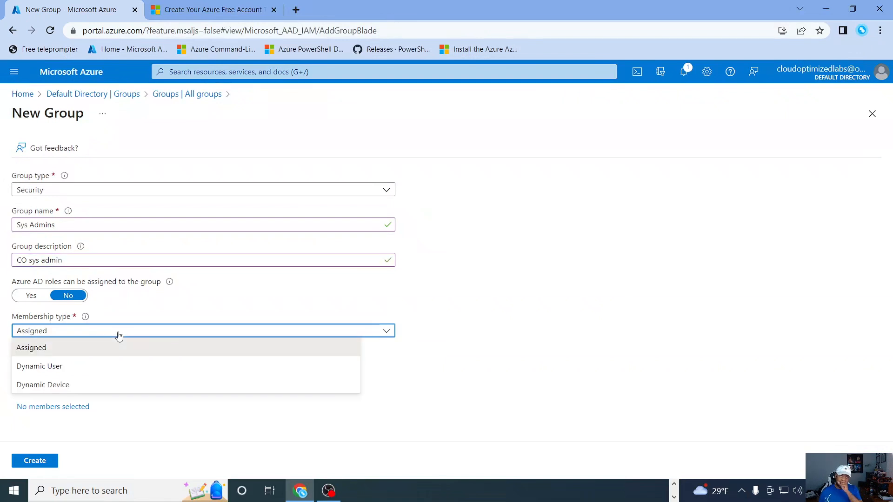
{"action": "left_click", "coordinate": [82, 394]}
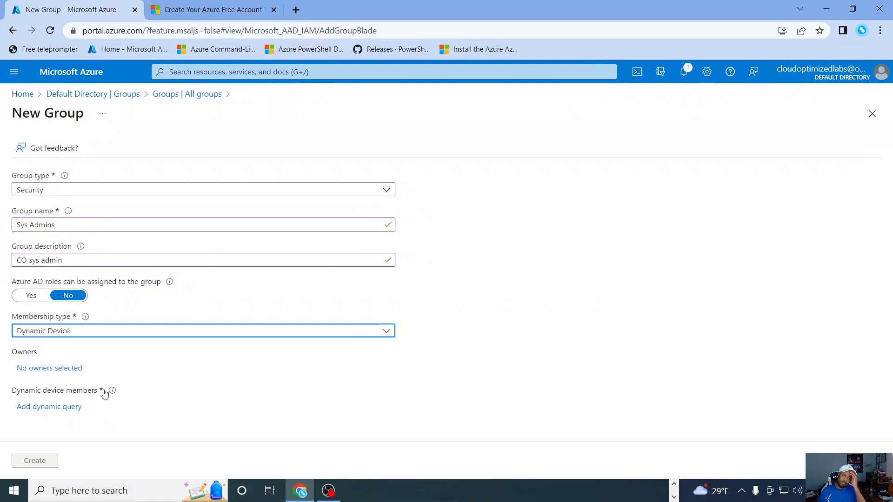
{"action": "left_click", "coordinate": [148, 335]}
{"action": "left_click", "coordinate": [131, 378]}
{"action": "left_click", "coordinate": [145, 332]}
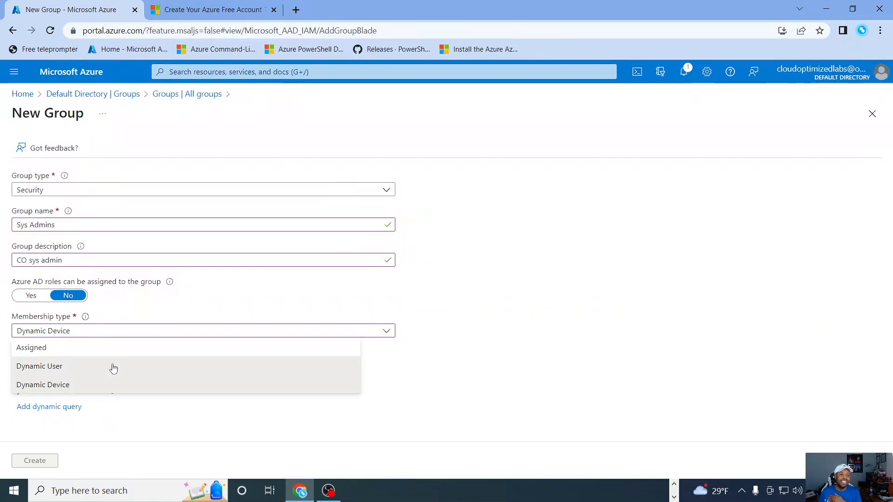
{"action": "left_click", "coordinate": [116, 366]}
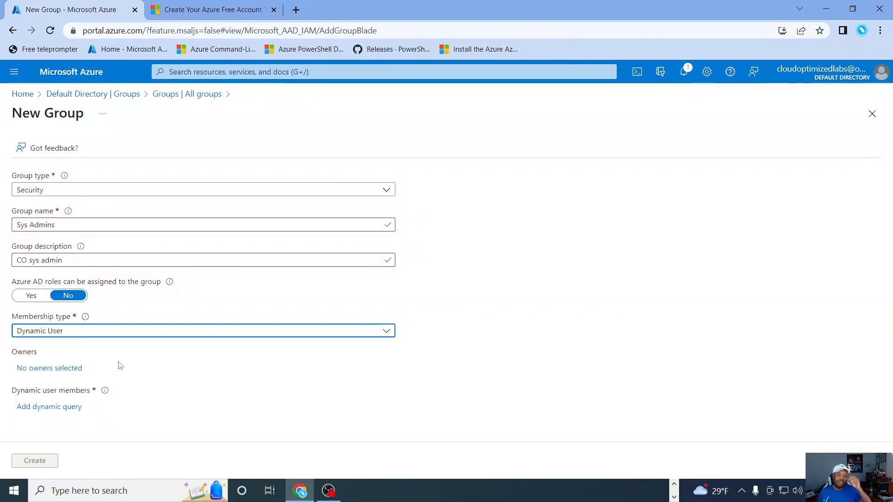
{"action": "left_click", "coordinate": [65, 408]}
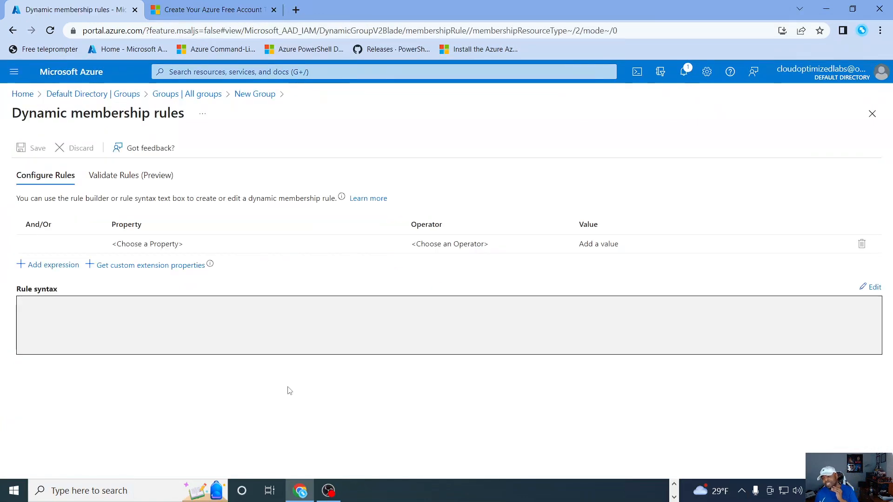
Step: Build a dynamic membership rule where jobTitle Equals Sys Admin and add it to the rule syntax
{"action": "left_click", "coordinate": [197, 244]}
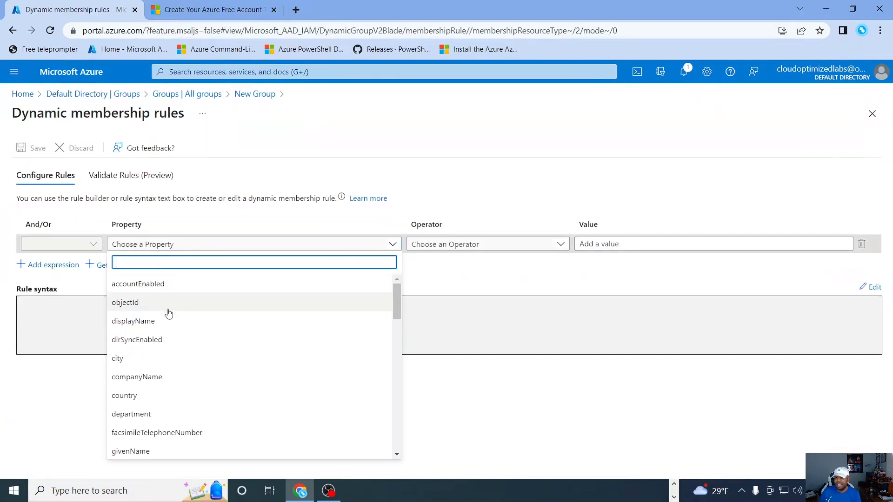
{"action": "scroll", "coordinate": [201, 361], "scroll_direction": "down", "scroll_amount": 11}
{"action": "scroll", "coordinate": [177, 379], "scroll_direction": "up", "scroll_amount": 8}
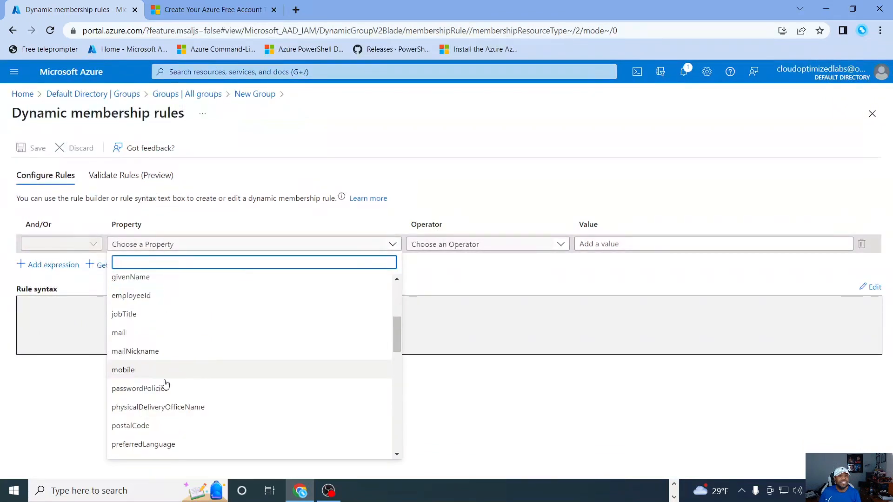
{"action": "left_click", "coordinate": [133, 315]}
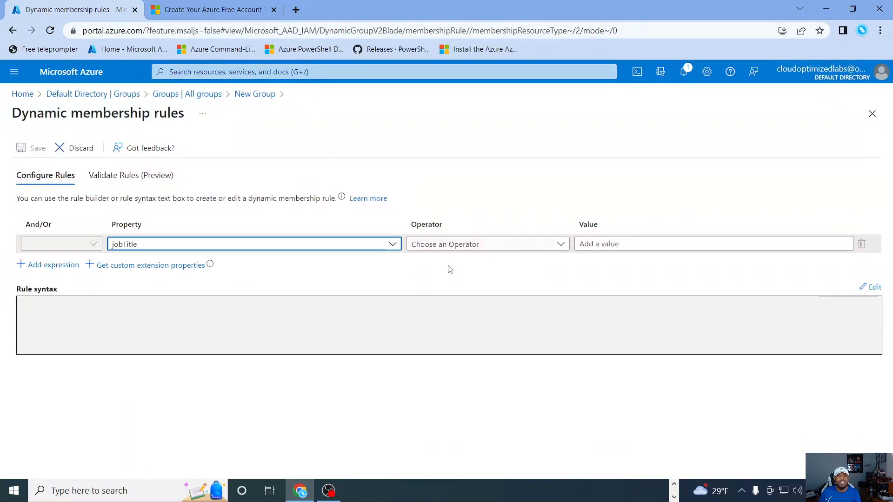
{"action": "left_click", "coordinate": [469, 251]}
{"action": "left_click", "coordinate": [442, 376]}
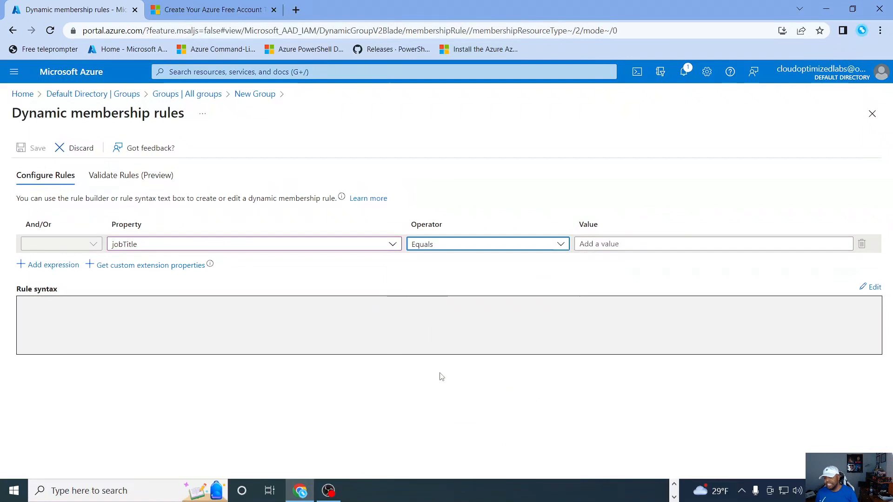
{"action": "left_click", "coordinate": [632, 245]}
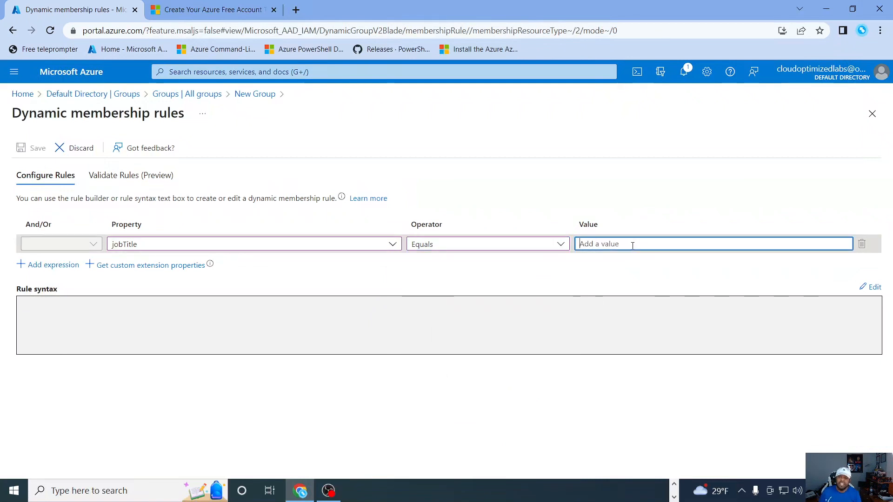
{"action": "type", "text": "Sys Admin"}
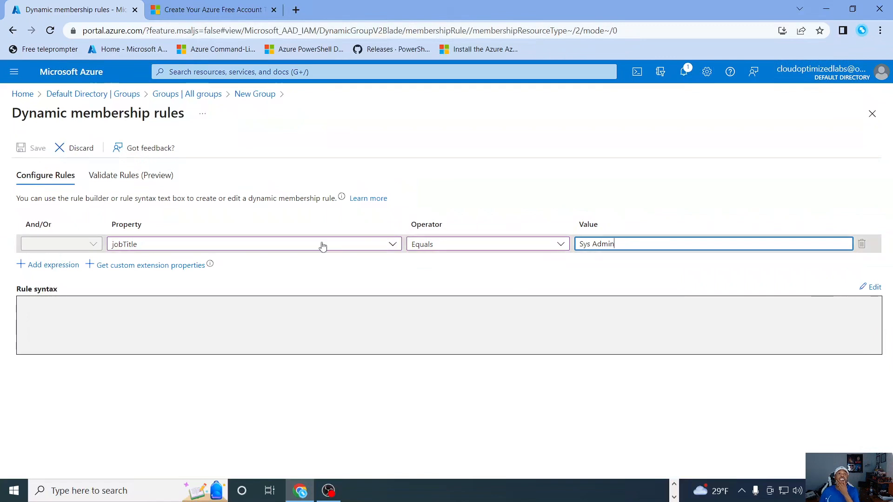
{"action": "left_click", "coordinate": [61, 269]}
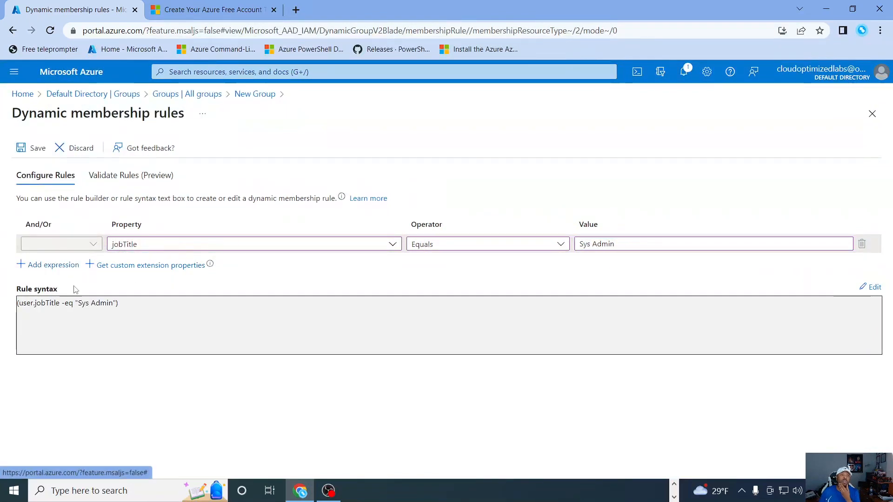
Step: Save the rule, then create the Sys Admins group and refresh the list of all groups
{"action": "left_click", "coordinate": [38, 148]}
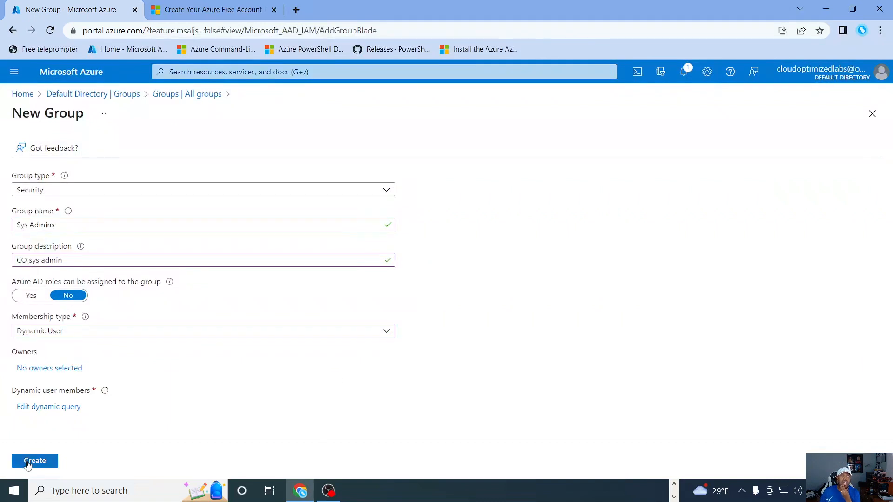
{"action": "left_click", "coordinate": [28, 463]}
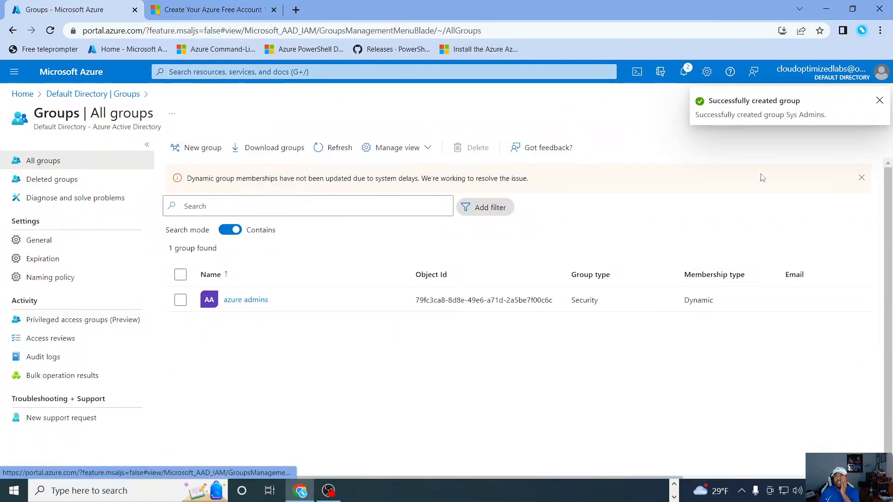
{"action": "left_click", "coordinate": [880, 102]}
{"action": "left_click", "coordinate": [343, 154]}
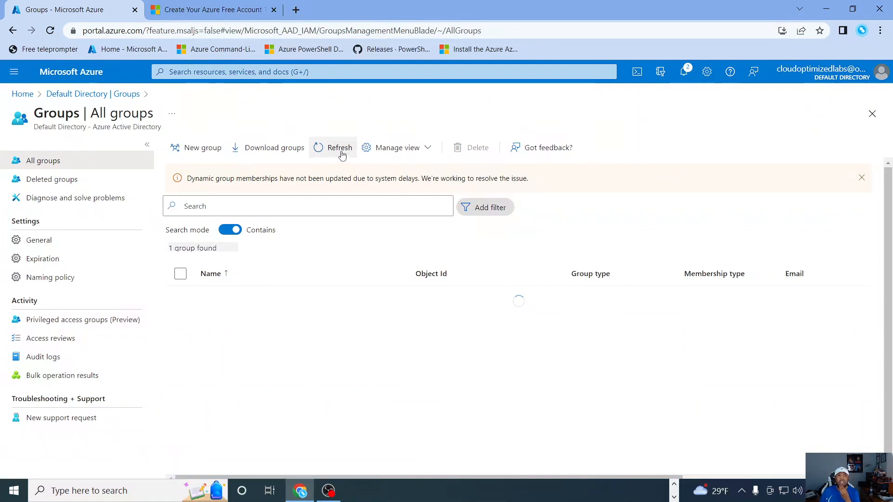
{"action": "left_click", "coordinate": [343, 148]}
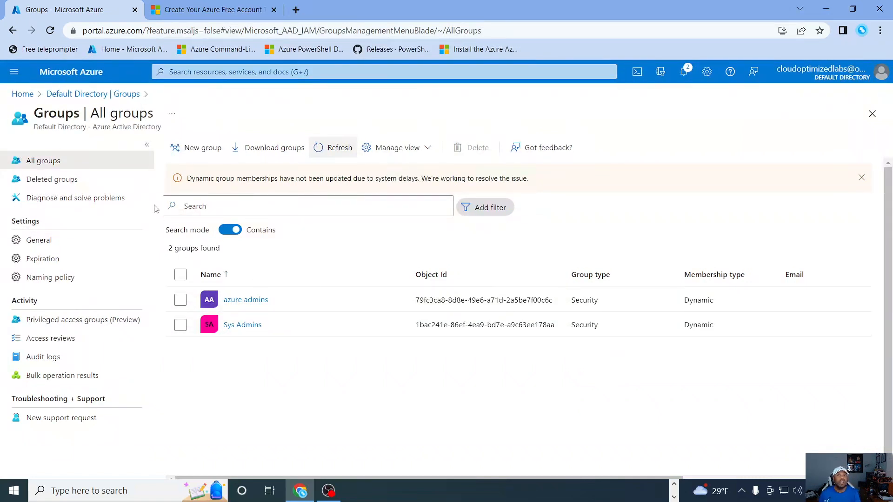
Step: Start a new security group named Lab Admin with the description co lab admin and the Assigned membership type
{"action": "left_click", "coordinate": [201, 151]}
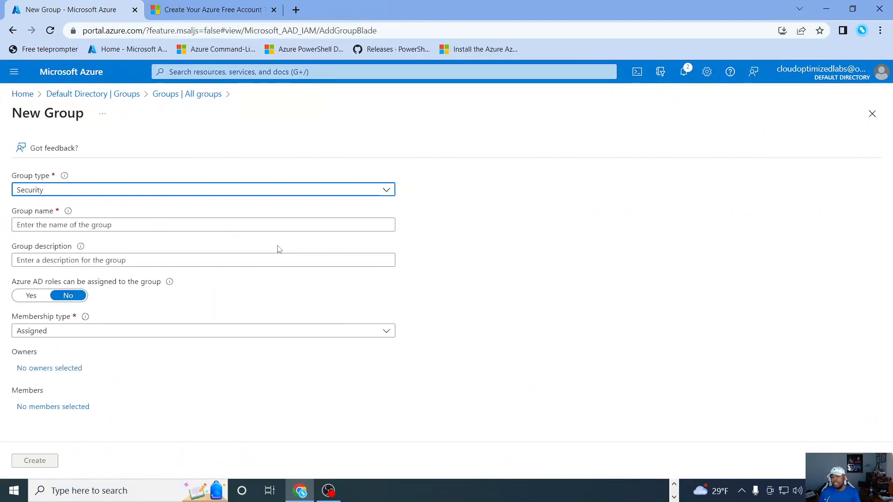
{"action": "left_click", "coordinate": [138, 225]}
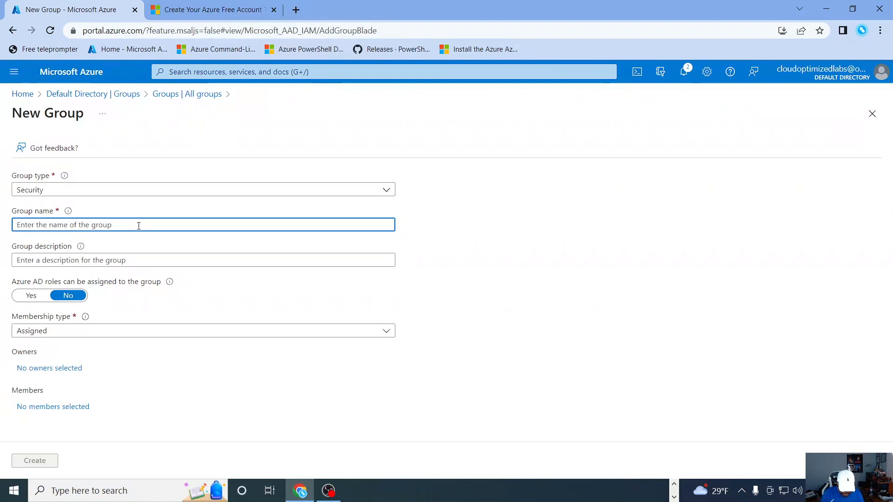
{"action": "type", "text": "Lab Admi"}
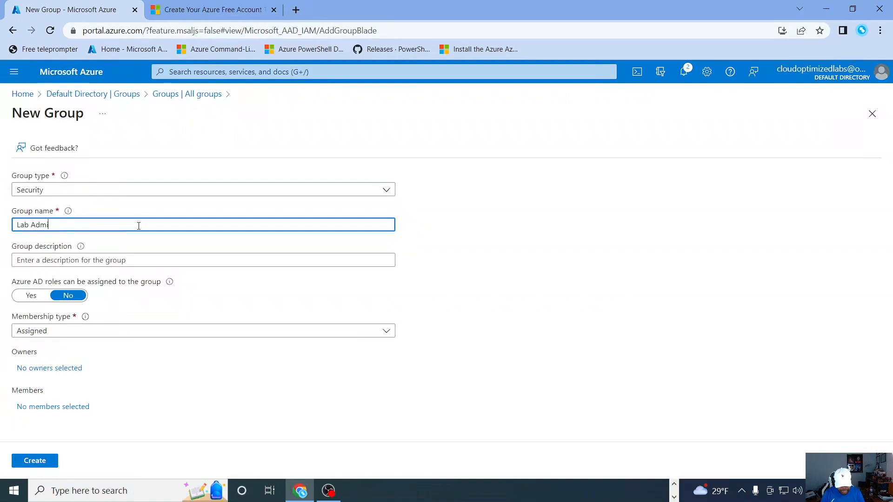
{"action": "type", "text": "n"}
{"action": "left_click", "coordinate": [126, 261]}
{"action": "type", "text": "co lab admin"}
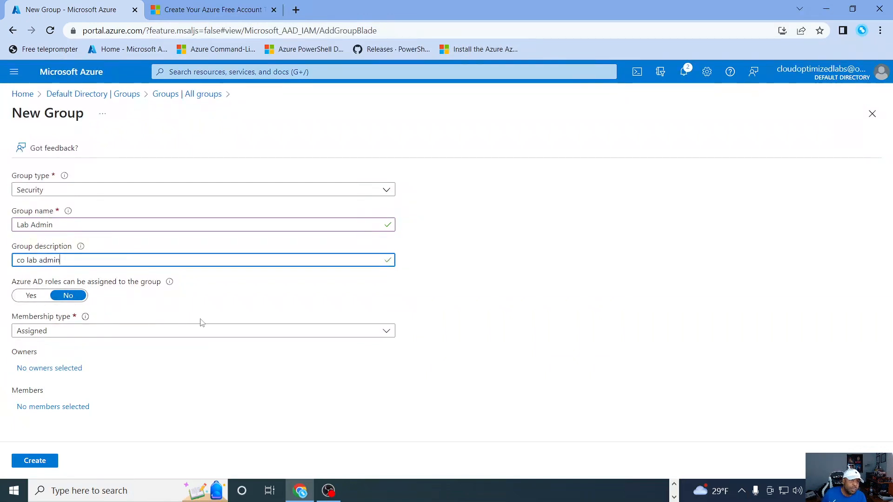
{"action": "left_click", "coordinate": [88, 336]}
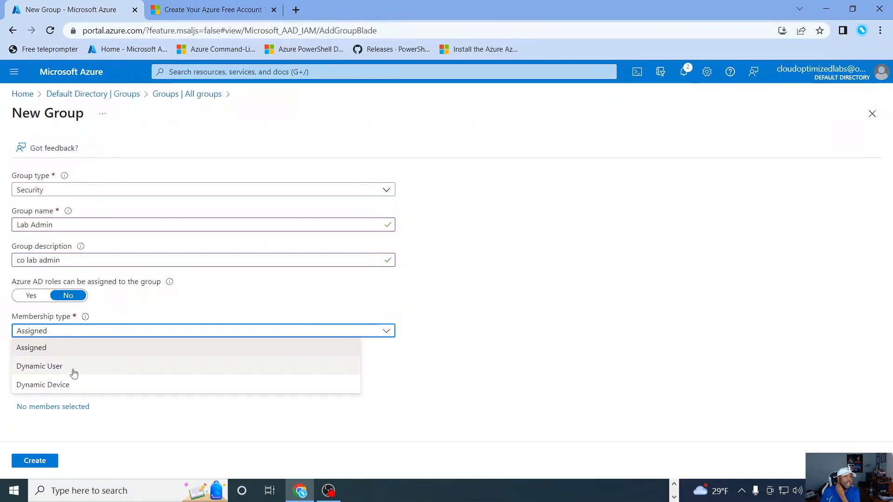
{"action": "left_click", "coordinate": [69, 348]}
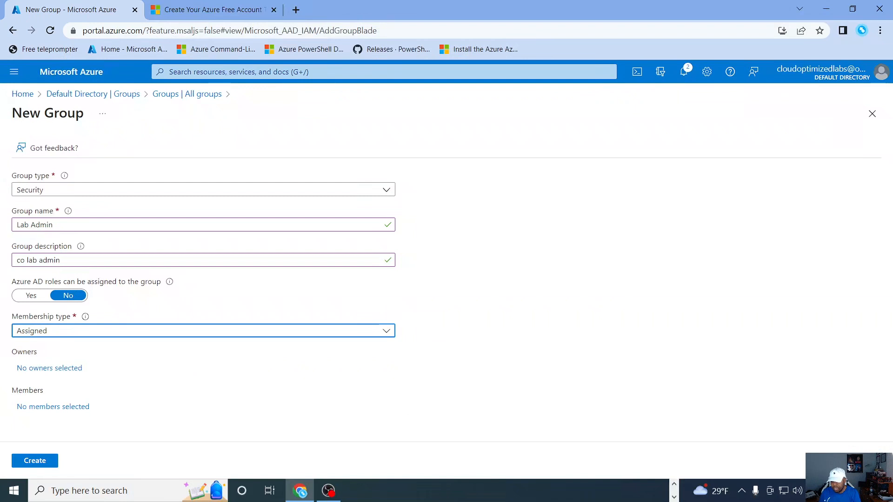
Step: Search the candidate members of the Lab Admin group for azure admin and pick the azure admins group
{"action": "left_click", "coordinate": [53, 407]}
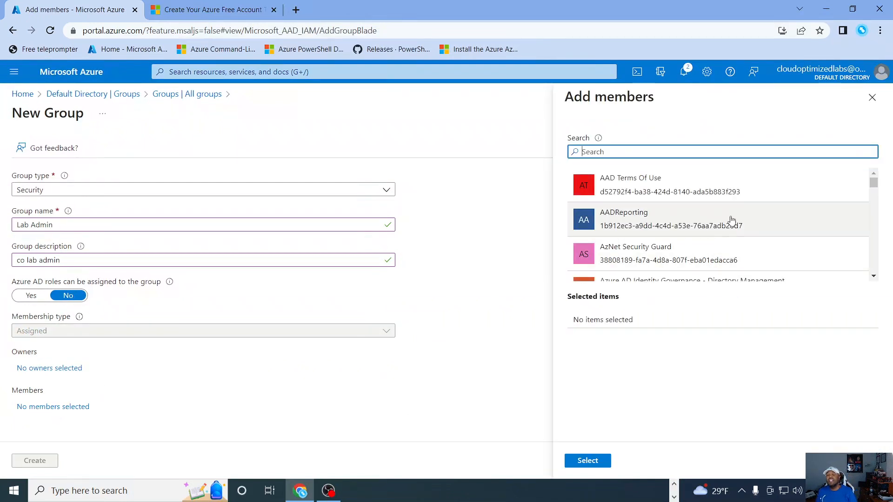
{"action": "scroll", "coordinate": [732, 219], "scroll_direction": "down", "scroll_amount": 2}
{"action": "scroll", "coordinate": [735, 227], "scroll_direction": "up", "scroll_amount": 2}
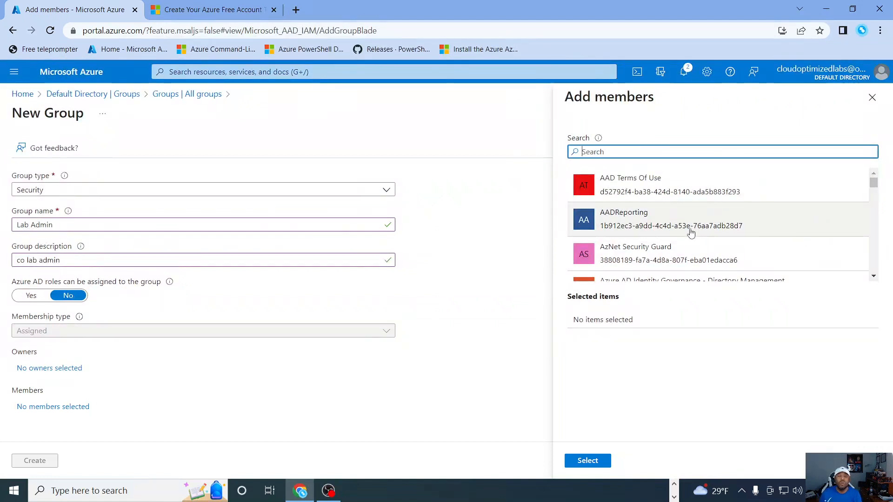
{"action": "scroll", "coordinate": [776, 225], "scroll_direction": "down", "scroll_amount": 3}
{"action": "scroll", "coordinate": [766, 216], "scroll_direction": "down", "scroll_amount": 15}
{"action": "scroll", "coordinate": [744, 204], "scroll_direction": "up", "scroll_amount": 5}
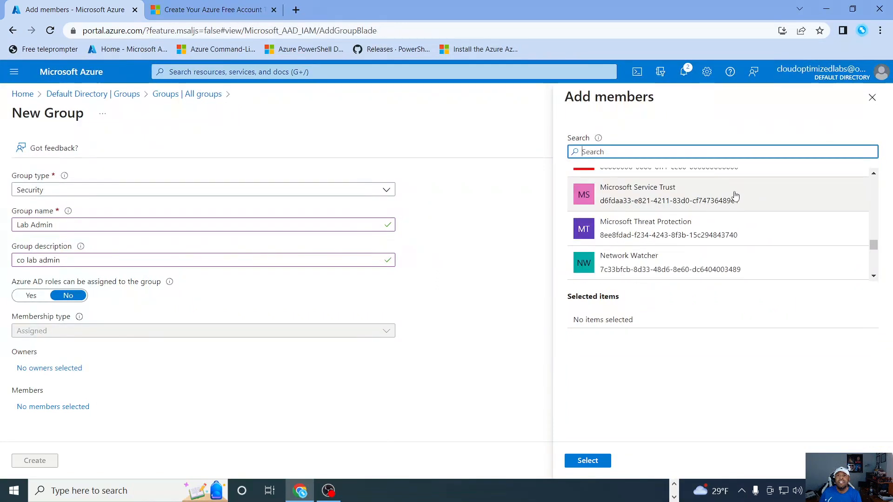
{"action": "scroll", "coordinate": [736, 198], "scroll_direction": "up", "scroll_amount": 5}
{"action": "type", "text": "azure"}
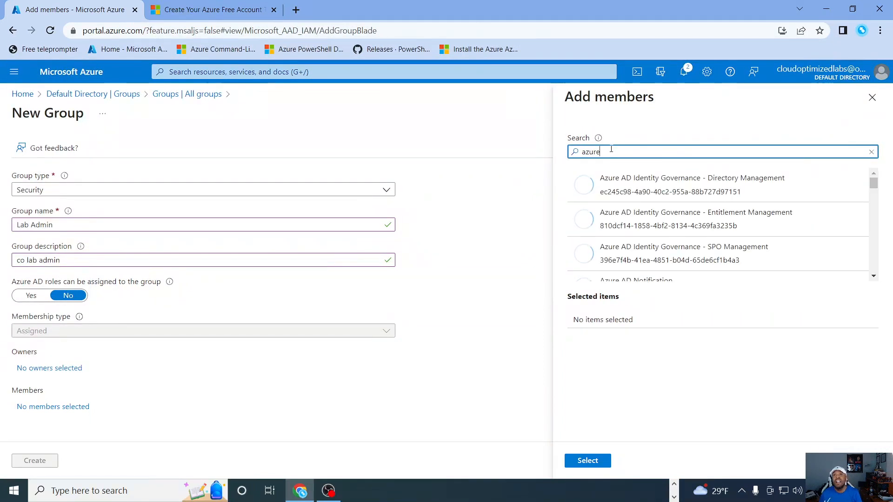
{"action": "type", "text": " admin"}
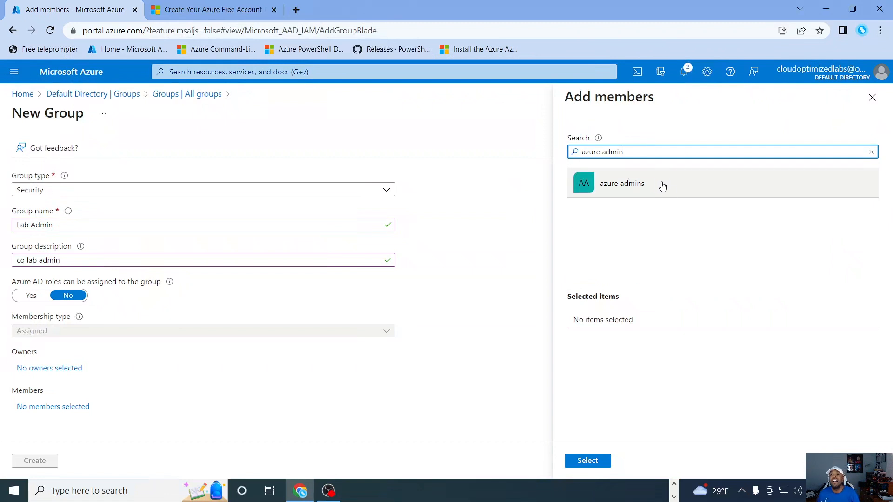
{"action": "left_click", "coordinate": [627, 188]}
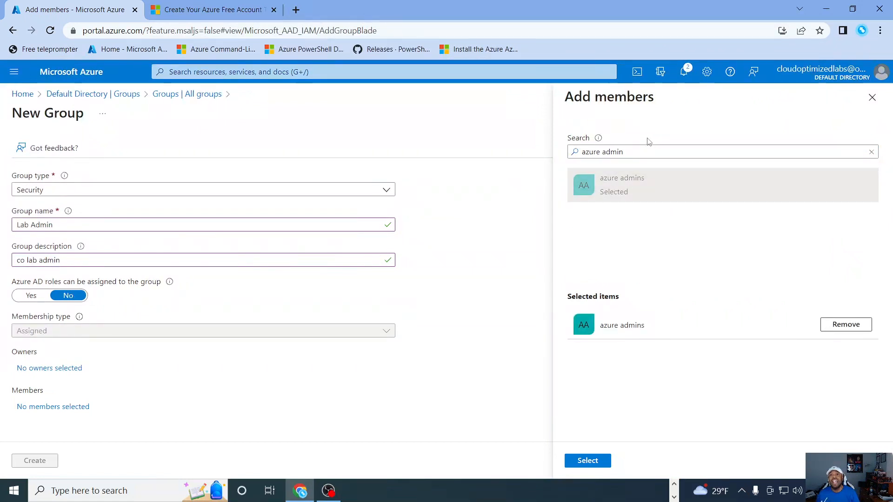
Step: Find the Sys Admins group with the search Sys, pick it too, and confirm the member selection
{"action": "left_click_drag", "start_coordinate": [625, 152], "coordinate": [575, 153]}
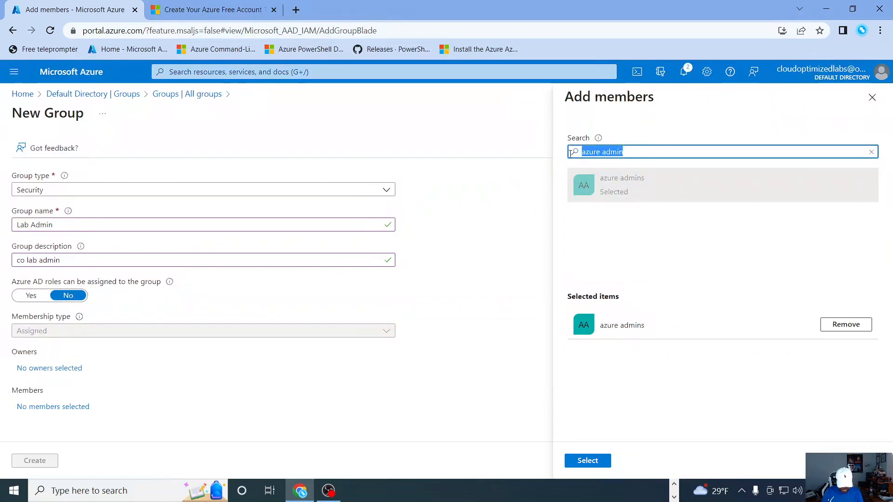
{"action": "type", "text": "Sys"}
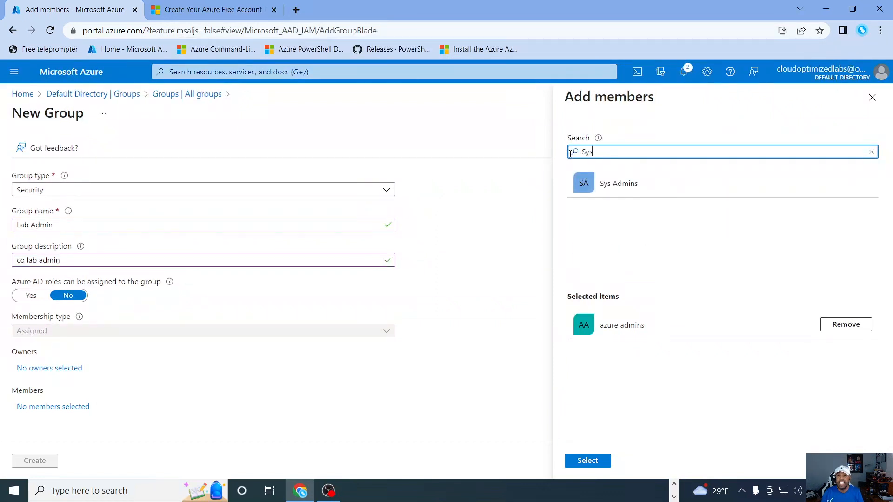
{"action": "left_click", "coordinate": [647, 192]}
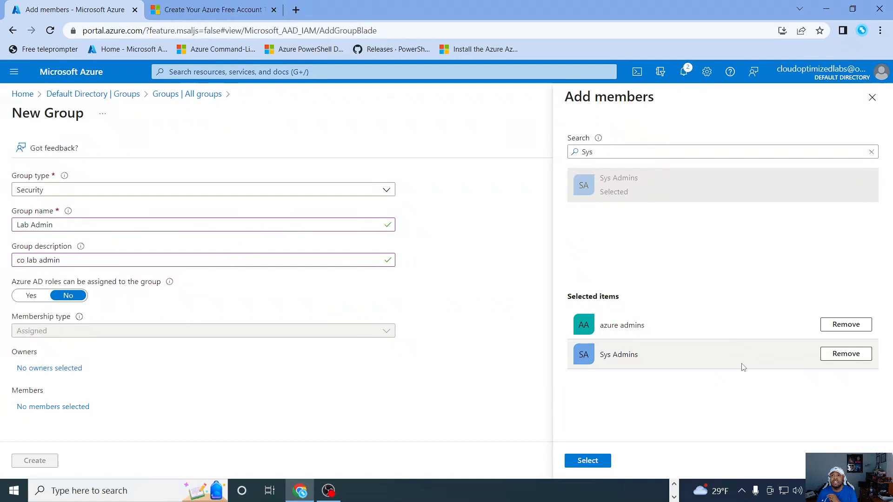
{"action": "left_click", "coordinate": [588, 461]}
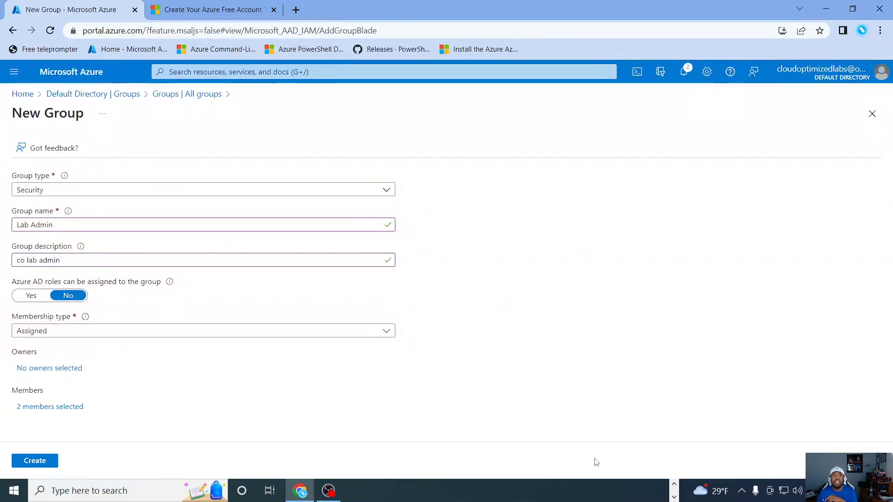
Step: Create the Lab Admin group and reopen the list of all groups from the Azure Active Directory service
{"action": "left_click", "coordinate": [34, 461]}
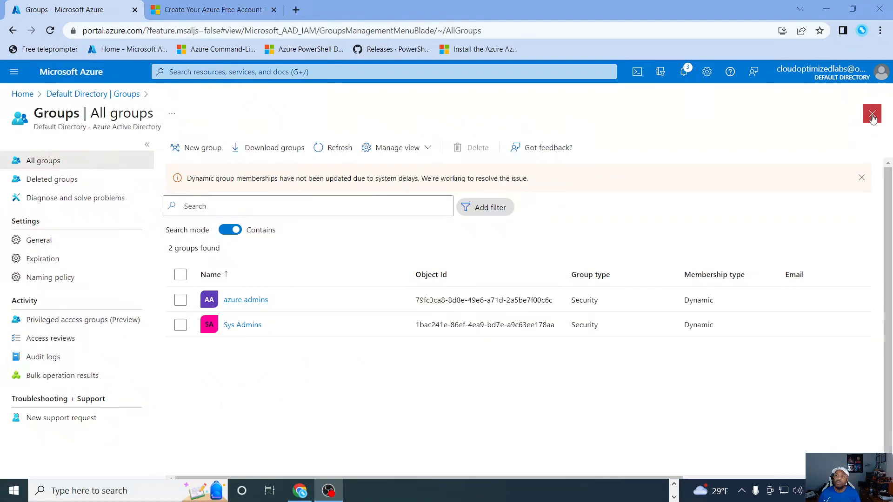
{"action": "left_click", "coordinate": [872, 114]}
{"action": "left_click", "coordinate": [872, 115]}
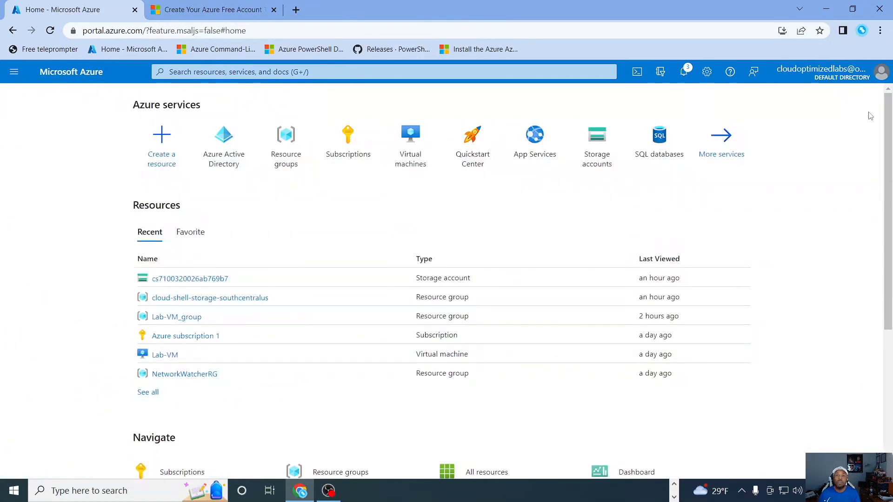
{"action": "left_click", "coordinate": [223, 142]}
{"action": "left_click", "coordinate": [52, 258]}
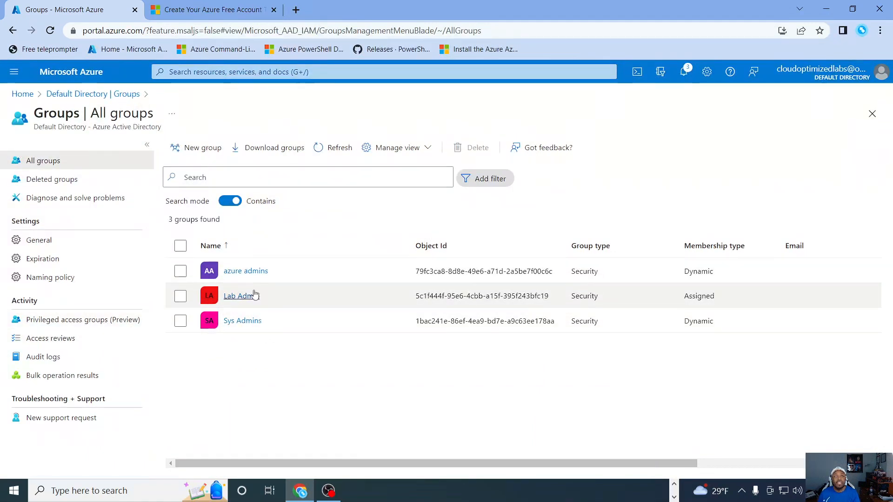
Step: Open the azure admins group, review its overview details, and list its direct members
{"action": "left_click", "coordinate": [190, 269]}
{"action": "left_click", "coordinate": [191, 268]}
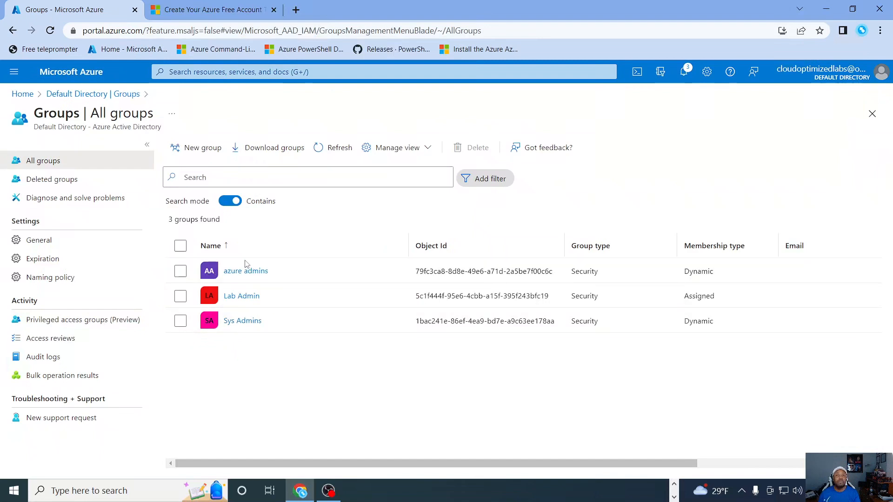
{"action": "left_click", "coordinate": [237, 273]}
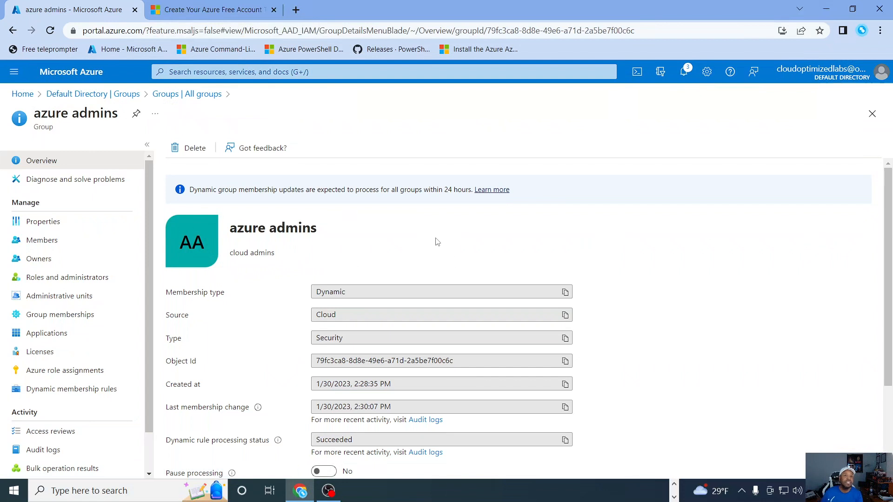
{"action": "scroll", "coordinate": [437, 242], "scroll_direction": "down", "scroll_amount": 3}
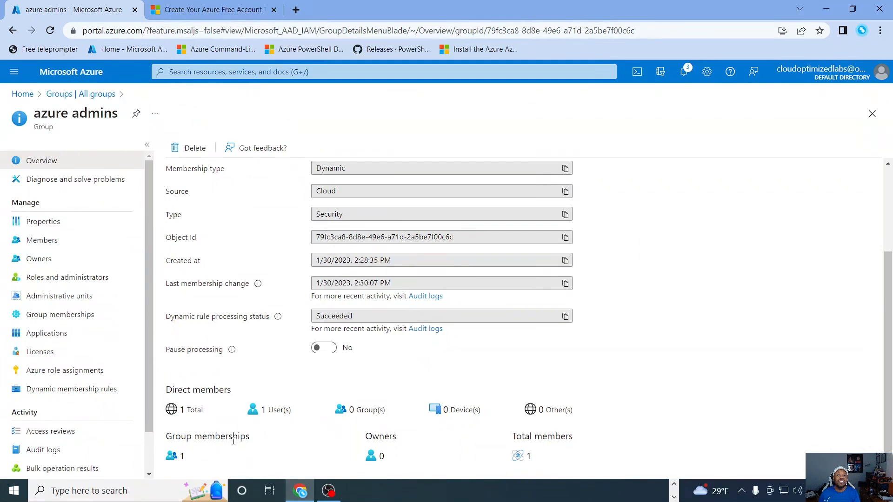
{"action": "left_click", "coordinate": [37, 244]}
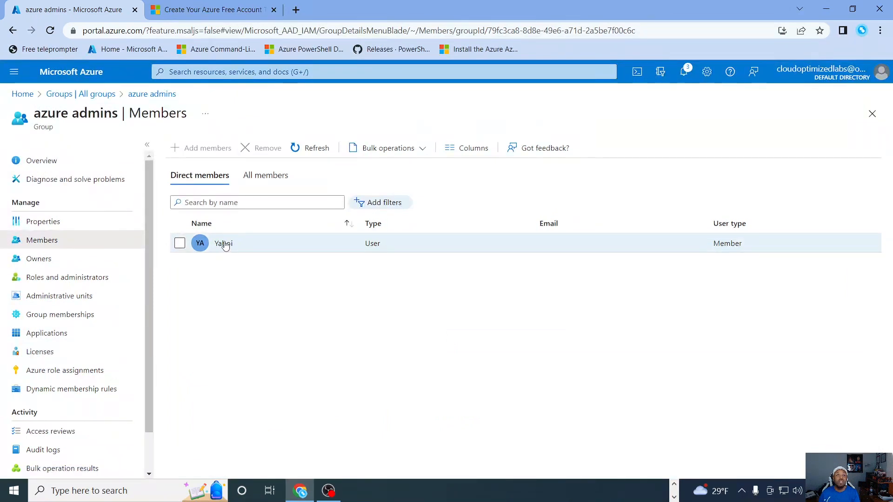
Step: Check the job info in the profile of the azure admins member, and return to the list of all groups
{"action": "left_click", "coordinate": [224, 244]}
{"action": "scroll", "coordinate": [298, 291], "scroll_direction": "down", "scroll_amount": 3}
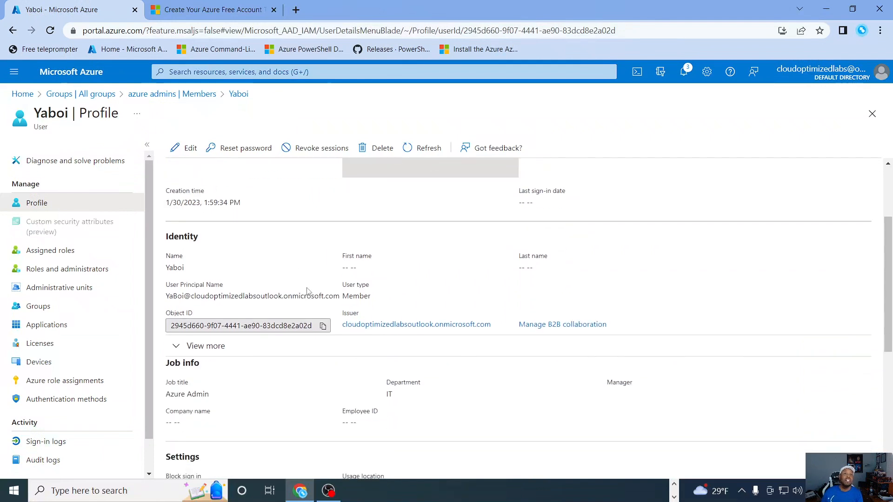
{"action": "scroll", "coordinate": [311, 277], "scroll_direction": "down", "scroll_amount": 3}
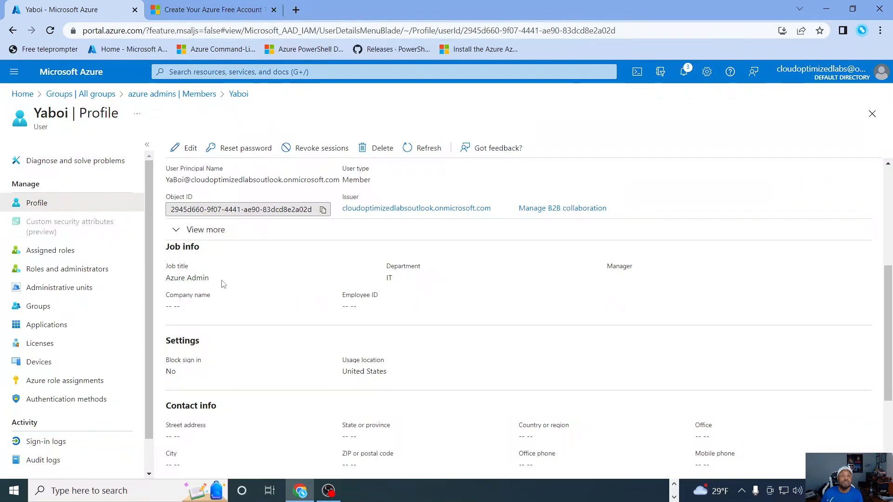
{"action": "scroll", "coordinate": [277, 293], "scroll_direction": "up", "scroll_amount": 3}
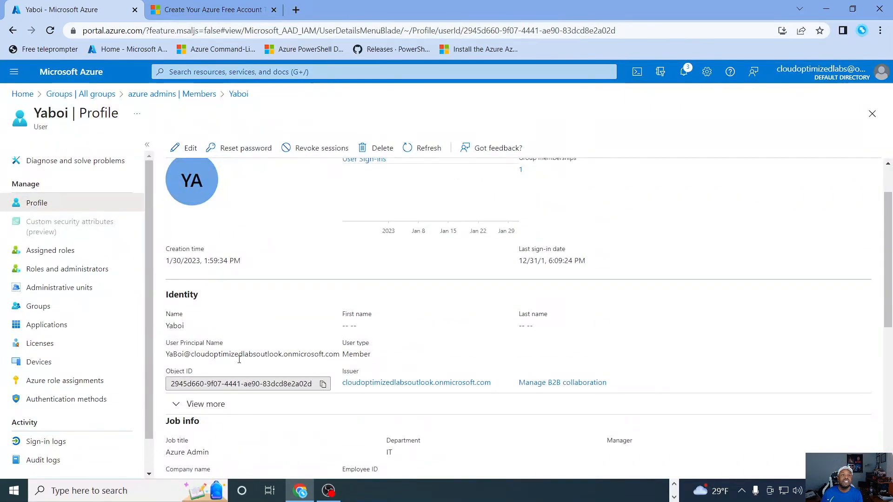
{"action": "scroll", "coordinate": [243, 365], "scroll_direction": "up", "scroll_amount": 1}
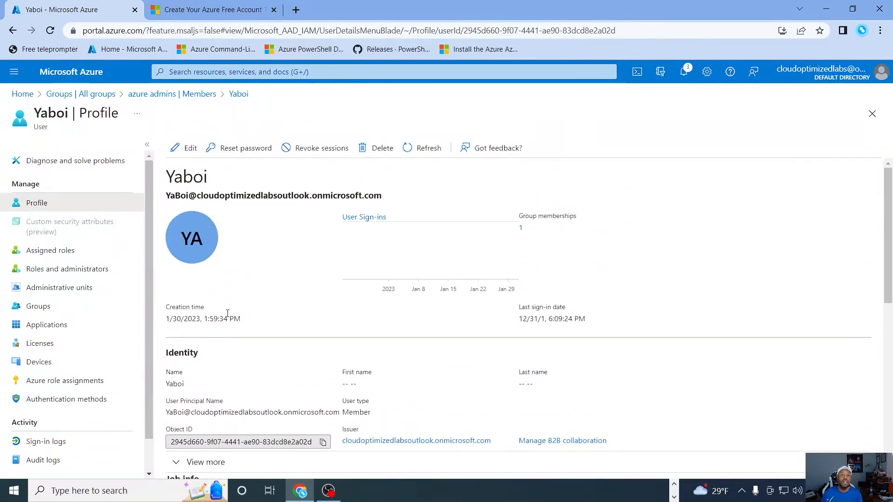
{"action": "left_click", "coordinate": [195, 94]}
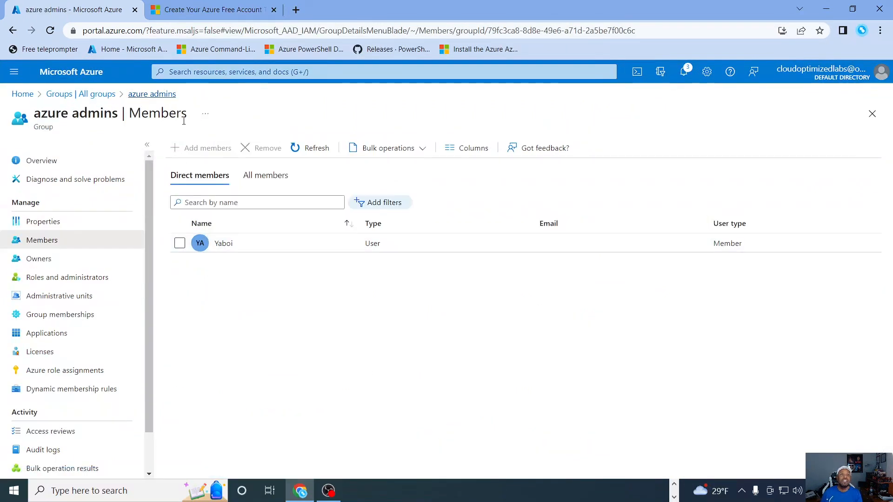
{"action": "left_click", "coordinate": [95, 94]}
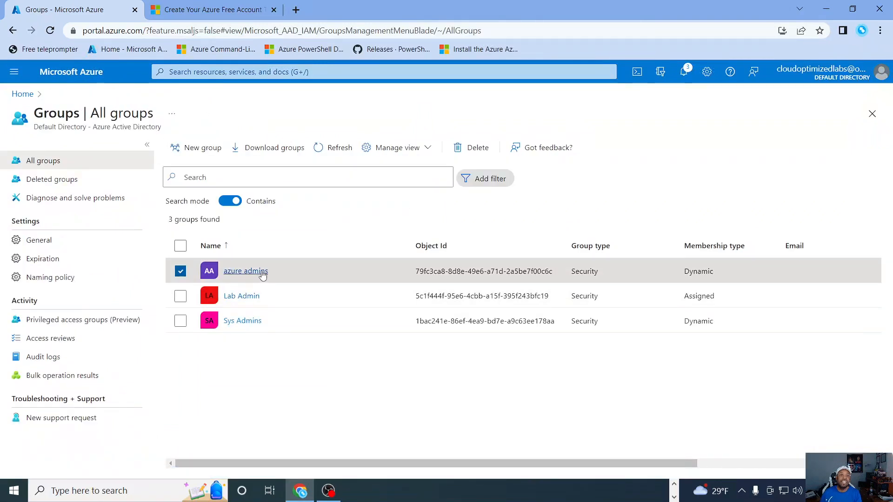
Step: Examine the job info and group memberships of the Sys Admins group's member, and return to the list of all groups
{"action": "left_click", "coordinate": [236, 325]}
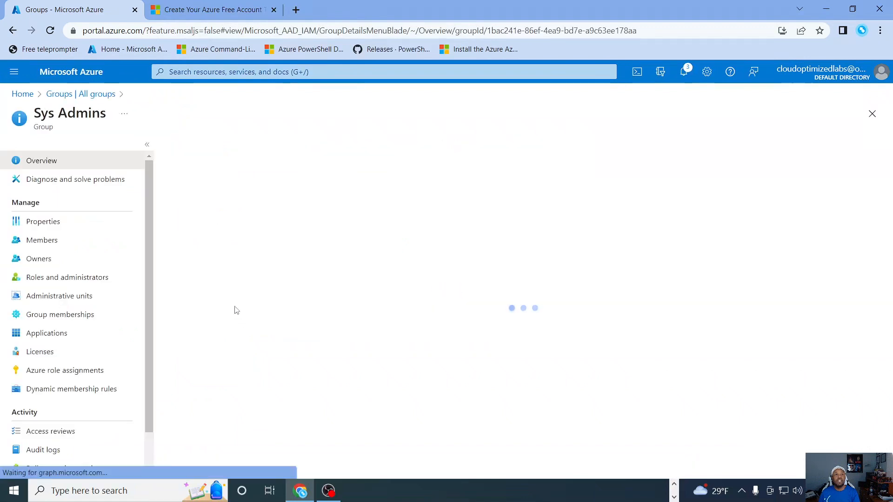
{"action": "left_click", "coordinate": [43, 242]}
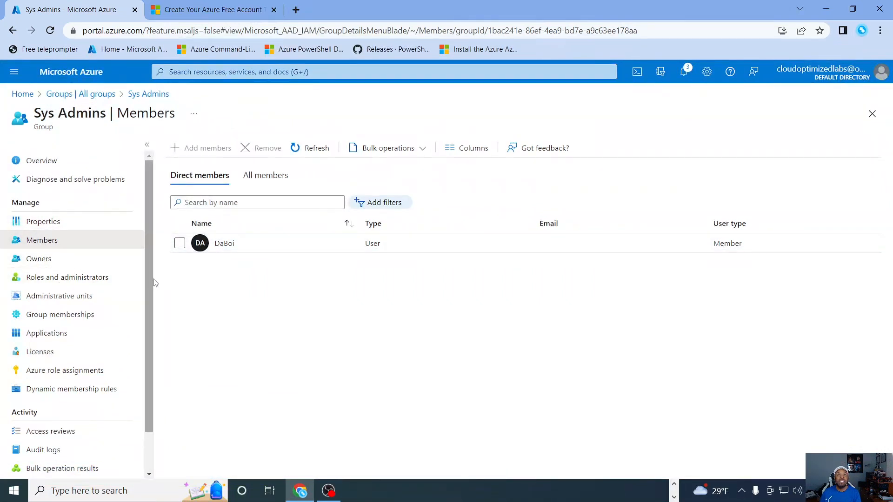
{"action": "left_click", "coordinate": [220, 244]}
{"action": "scroll", "coordinate": [256, 309], "scroll_direction": "down", "scroll_amount": 8}
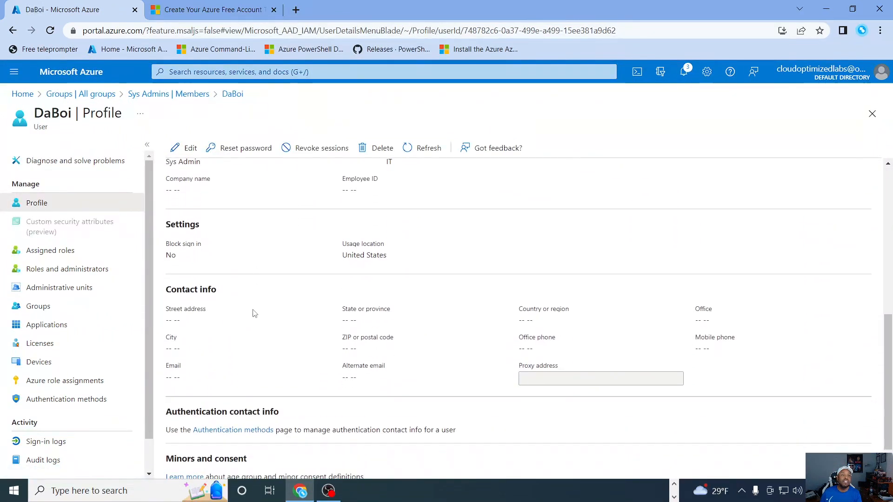
{"action": "scroll", "coordinate": [254, 313], "scroll_direction": "up", "scroll_amount": 1}
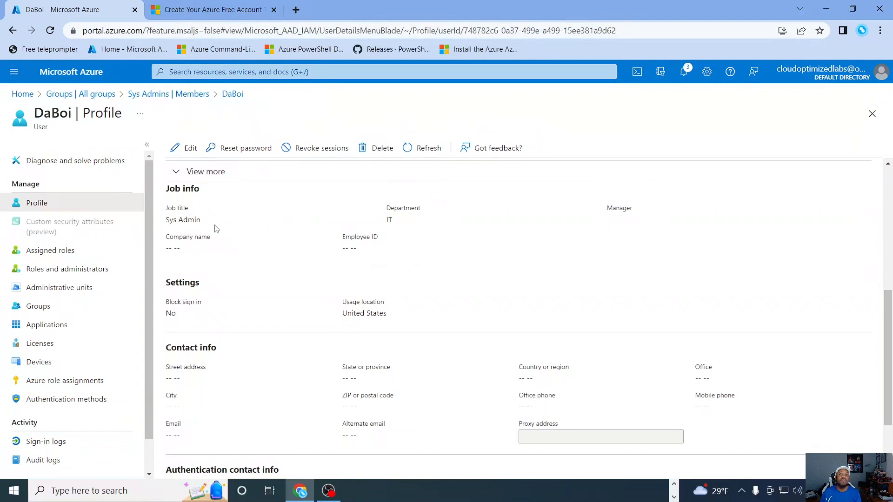
{"action": "scroll", "coordinate": [302, 305], "scroll_direction": "up", "scroll_amount": 5}
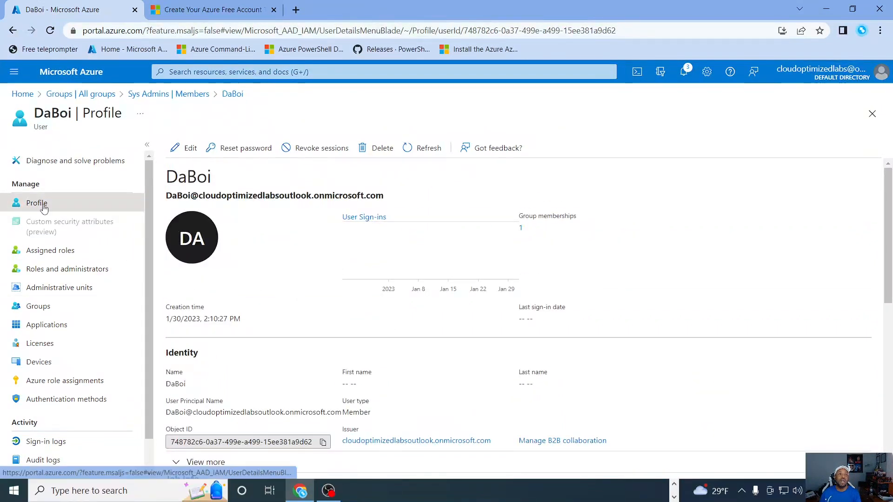
{"action": "left_click", "coordinate": [38, 306]}
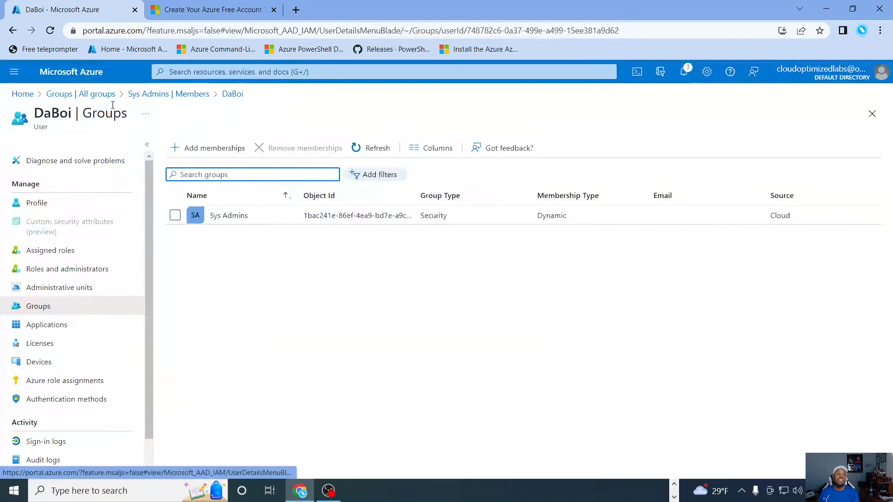
{"action": "left_click", "coordinate": [96, 94]}
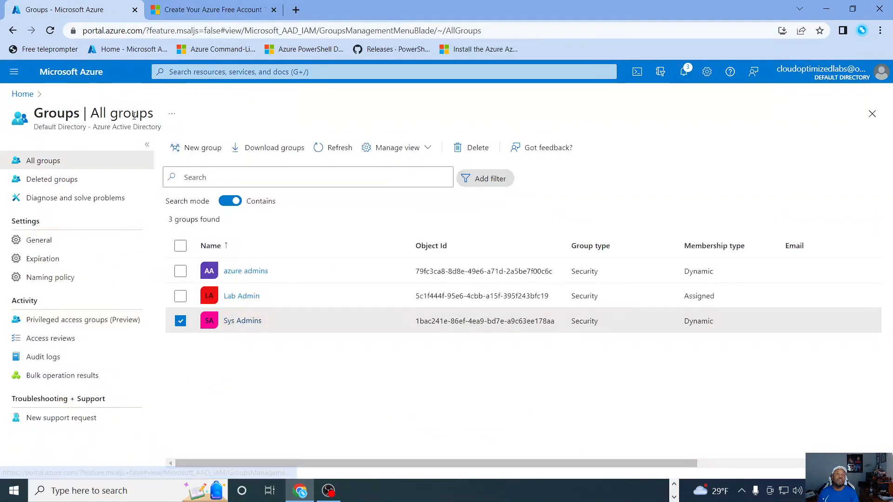
Step: Open the Lab Admin group and list its direct members
{"action": "left_click", "coordinate": [243, 298]}
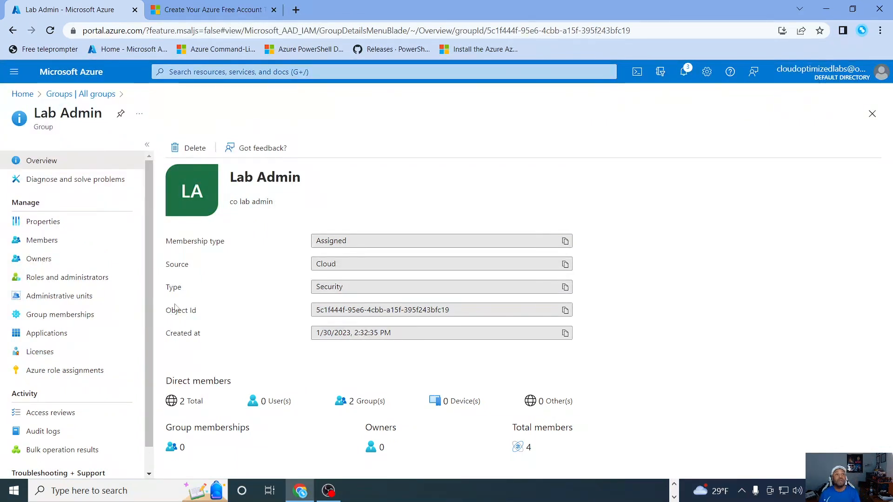
{"action": "left_click", "coordinate": [35, 242]}
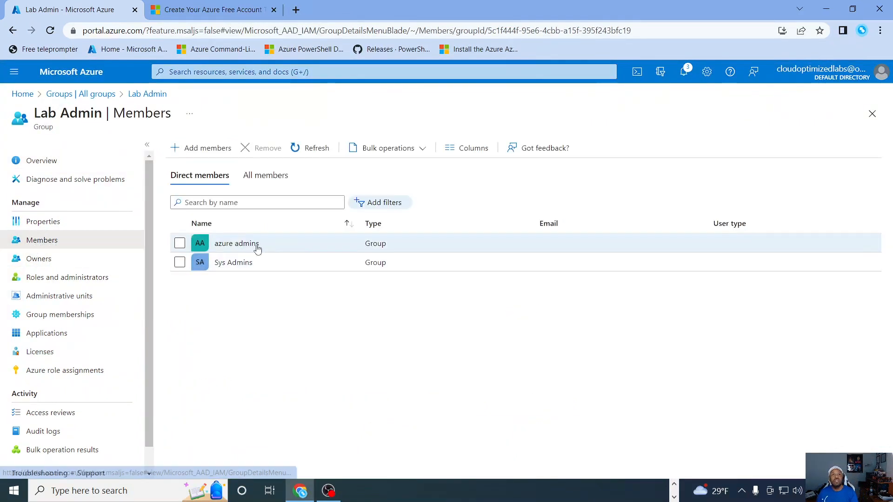
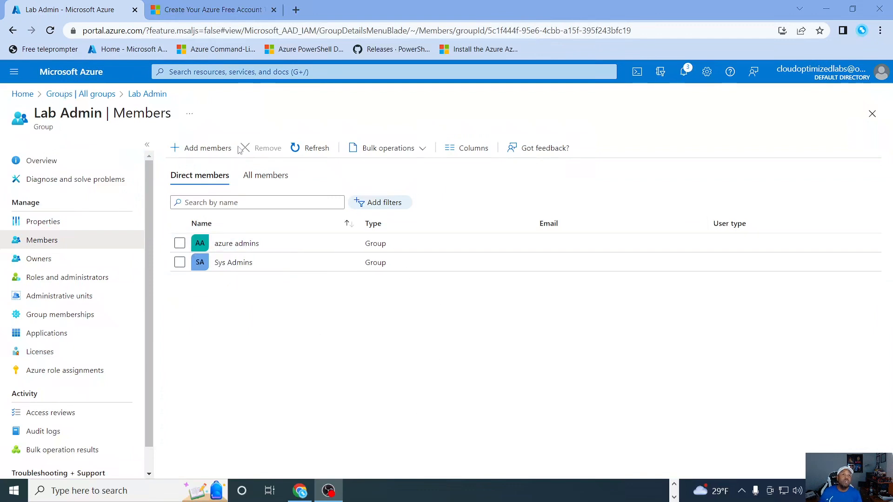
Step: Leave the Lab Admin group for the portal home, and open the list of tenants from the Azure Active Directory overview
{"action": "left_click", "coordinate": [872, 113]}
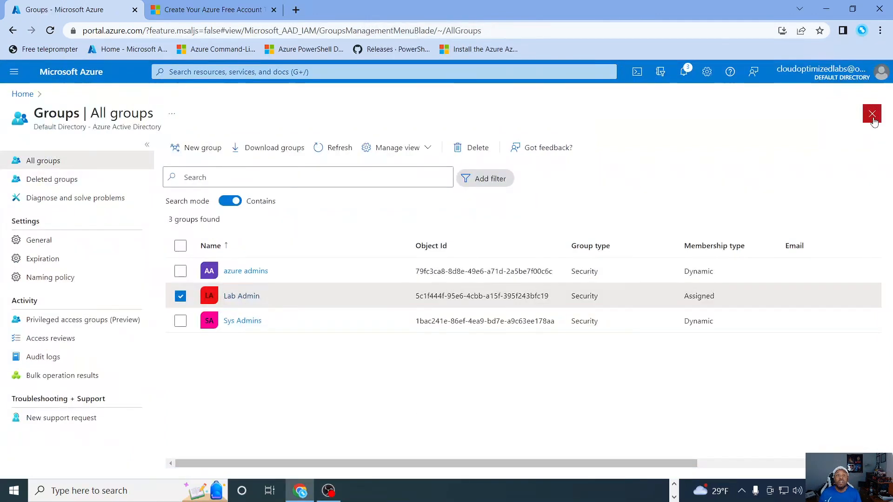
{"action": "left_click", "coordinate": [872, 113]}
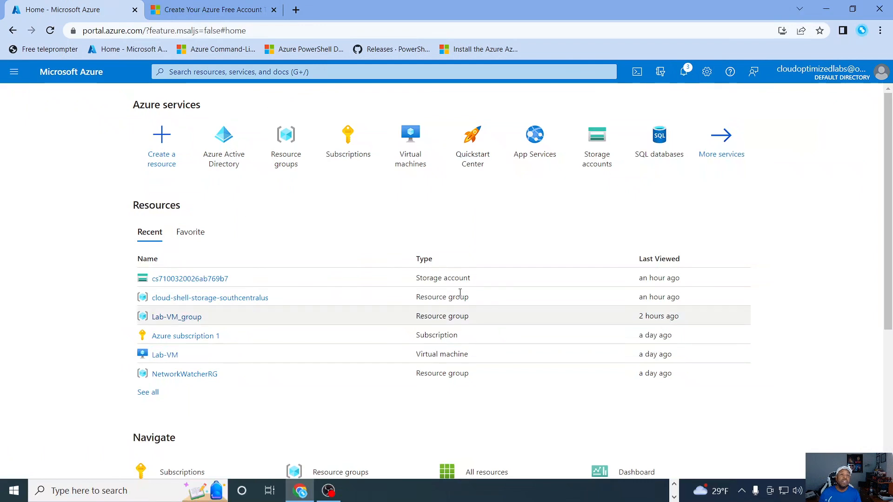
{"action": "left_click", "coordinate": [226, 142]}
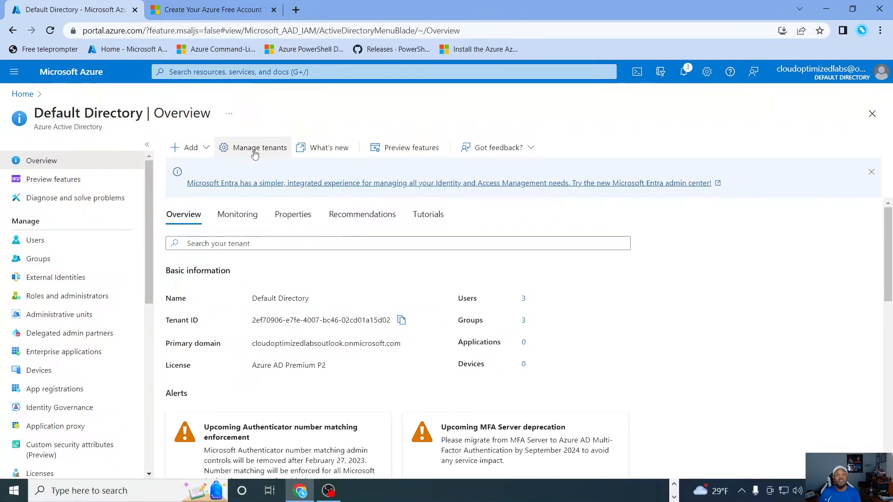
{"action": "left_click", "coordinate": [254, 154]}
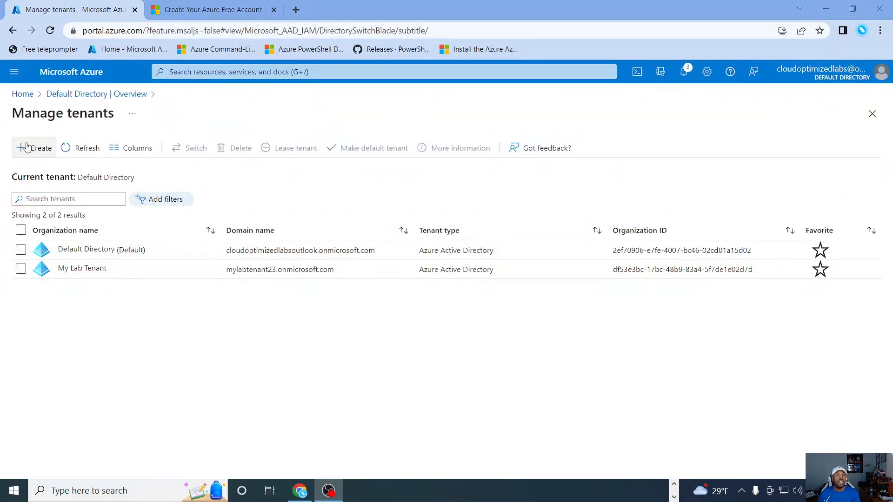
Step: Configure a new Azure Active Directory tenant with organization name The-OC-lab and initial domain name theoclab, and validate it
{"action": "left_click", "coordinate": [33, 151]}
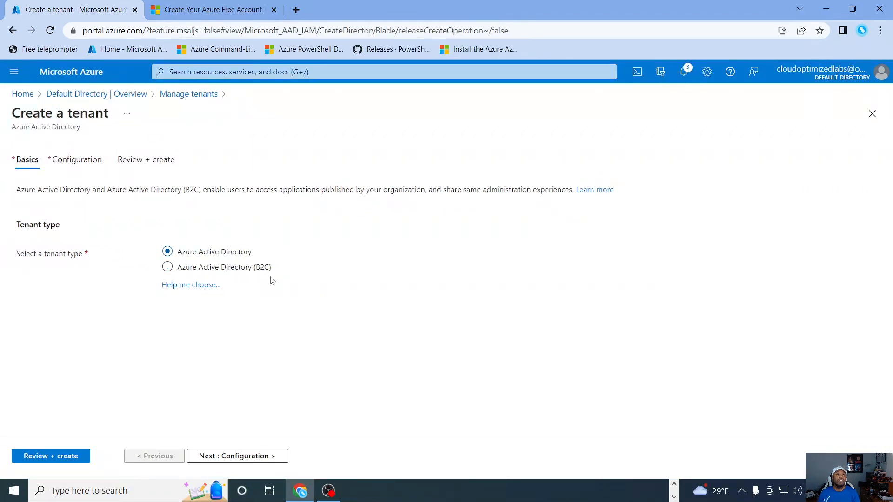
{"action": "left_click", "coordinate": [235, 457]}
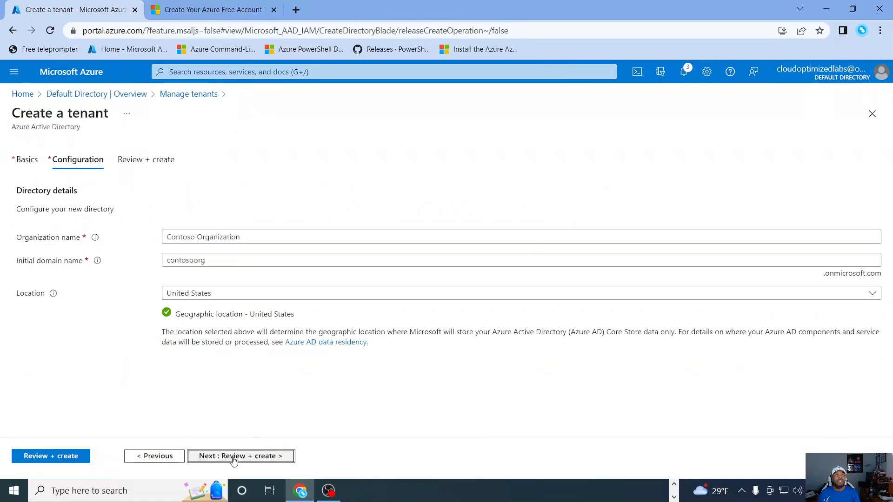
{"action": "left_click", "coordinate": [255, 234]}
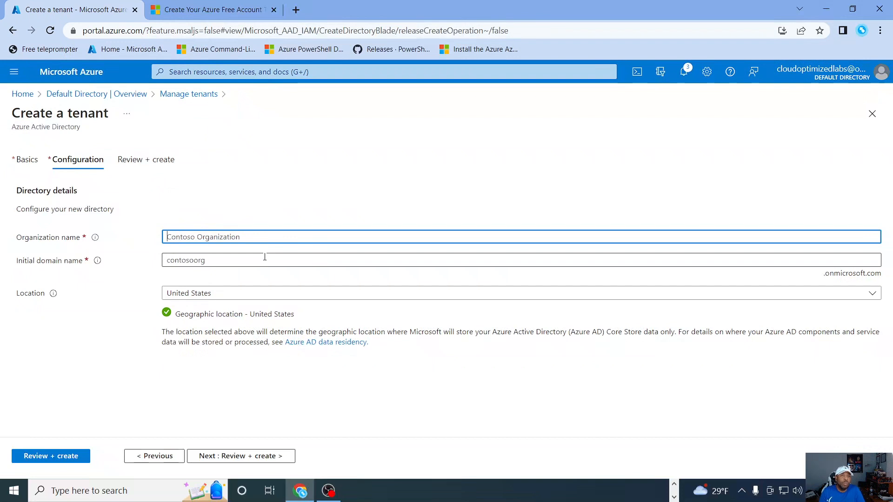
{"action": "type", "text": "The-OC-lab"}
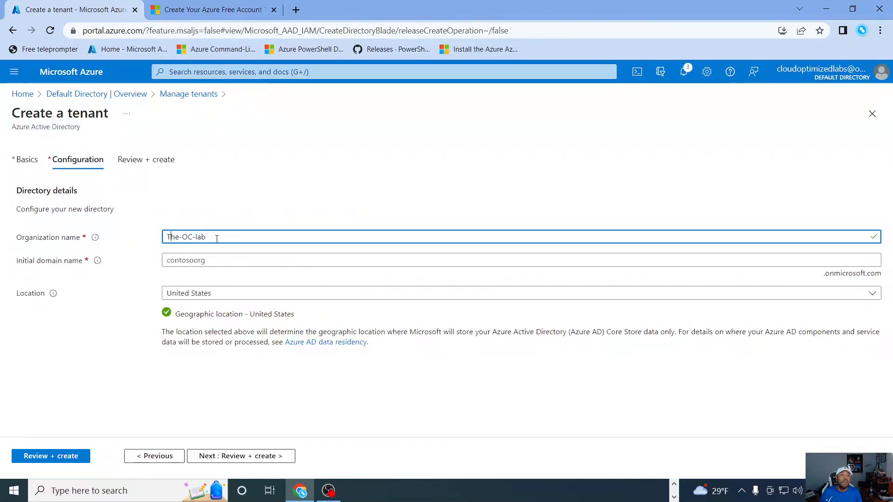
{"action": "left_click", "coordinate": [186, 260]}
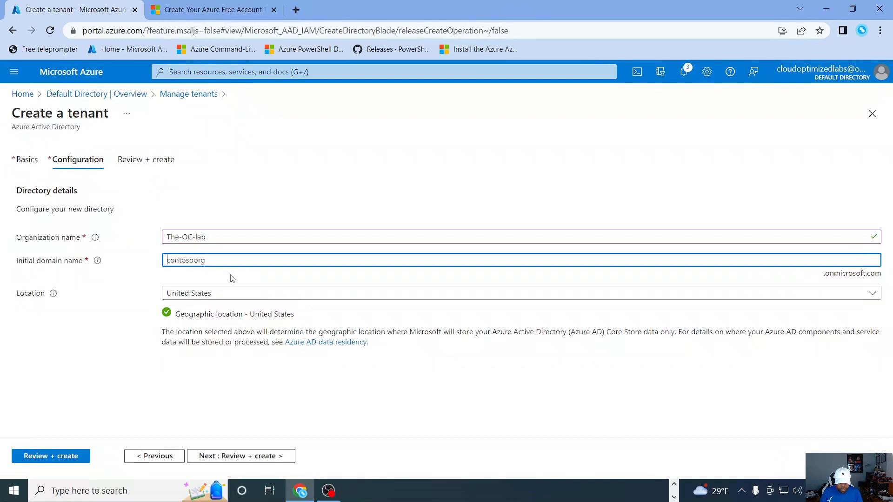
{"action": "type", "text": "theoclab"}
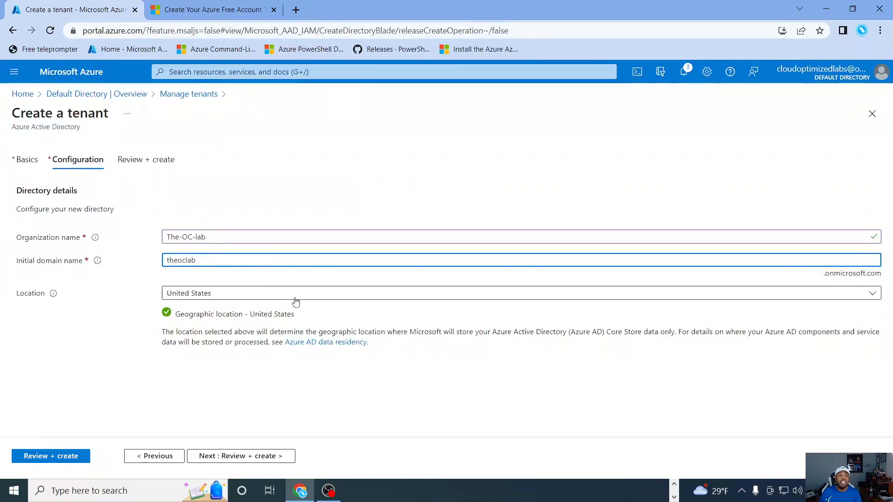
{"action": "left_click", "coordinate": [255, 457]}
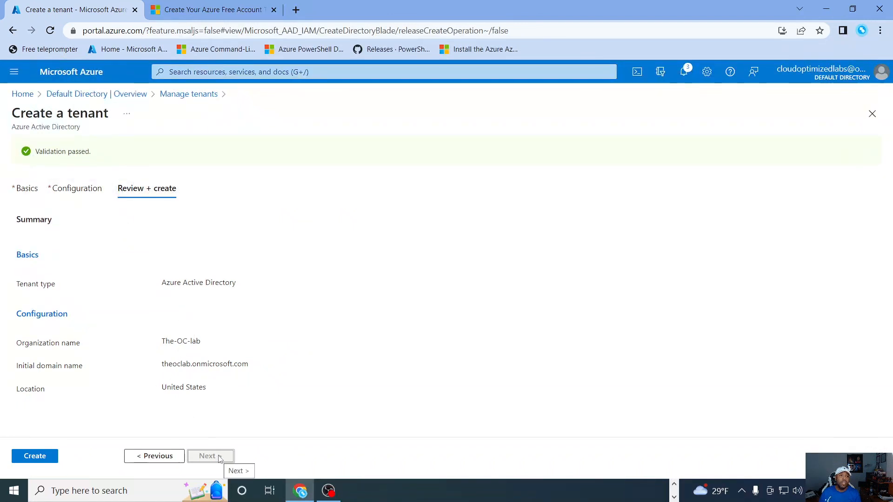
Step: Create the tenant and submit the robot-check verification letters
{"action": "left_click", "coordinate": [27, 457]}
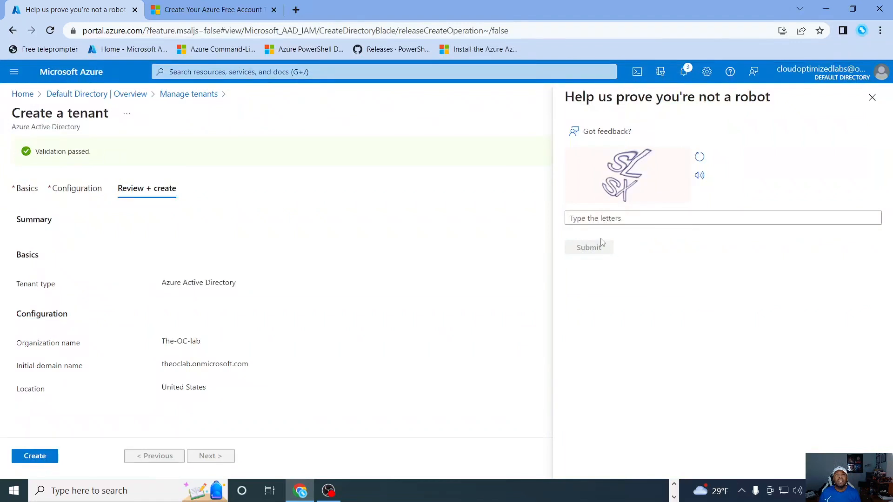
{"action": "left_click", "coordinate": [591, 218]}
{"action": "left_click", "coordinate": [595, 217]}
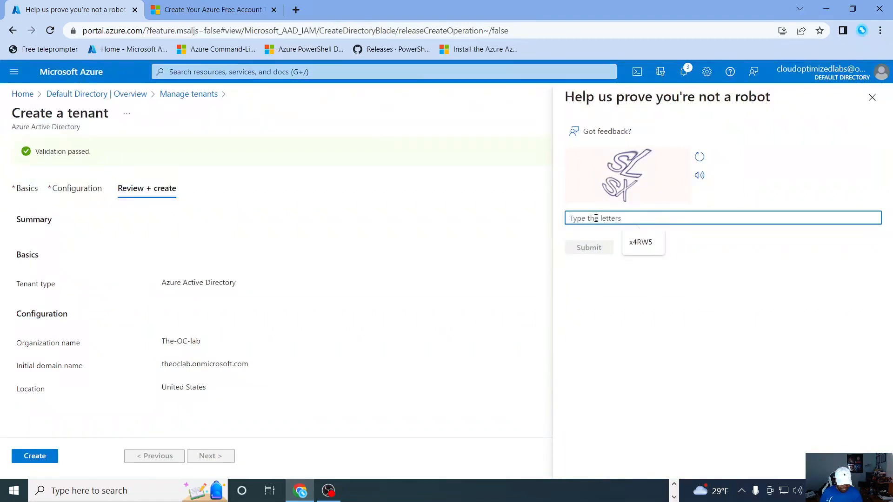
{"action": "type", "text": "SLSX"}
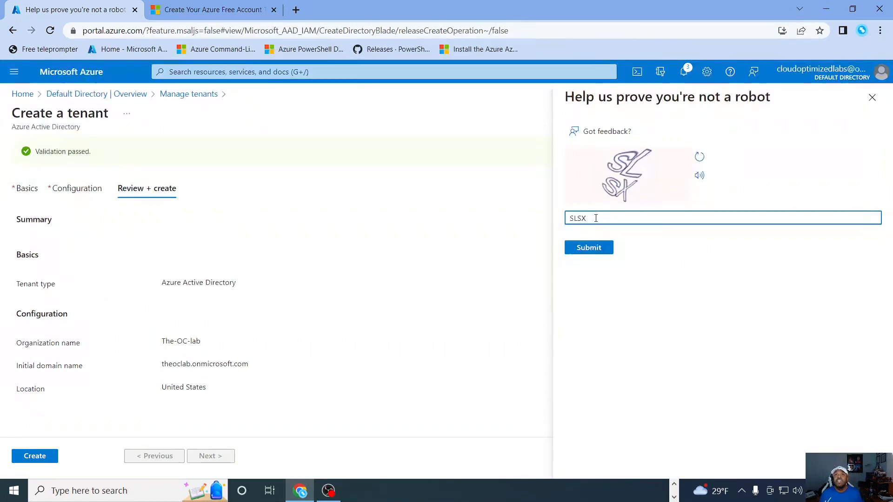
{"action": "left_click", "coordinate": [601, 250]}
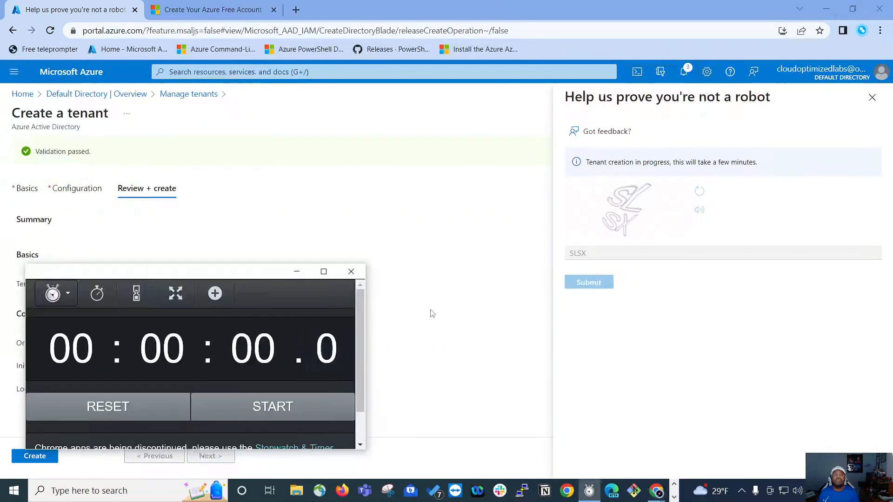
Step: Time the tenant creation with the stopwatch, and open the new The-OC-lab tenant
{"action": "left_click", "coordinate": [247, 411]}
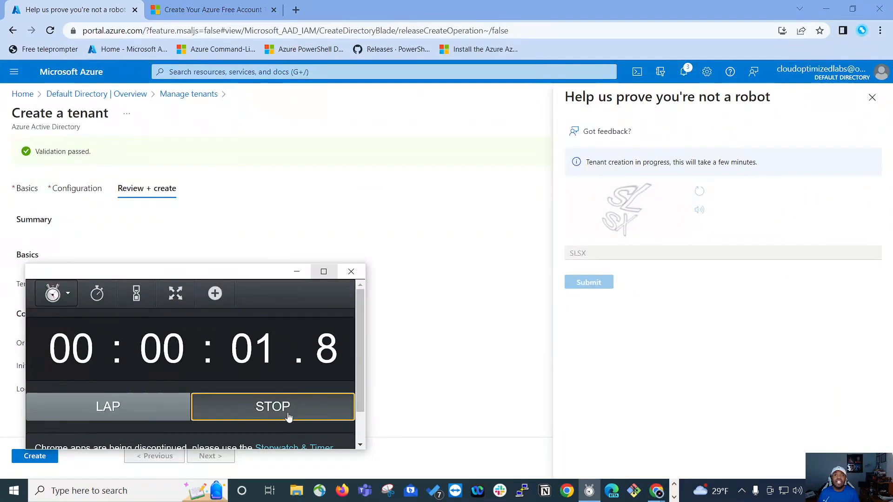
{"action": "left_click_drag", "start_coordinate": [191, 266], "coordinate": [355, 248]}
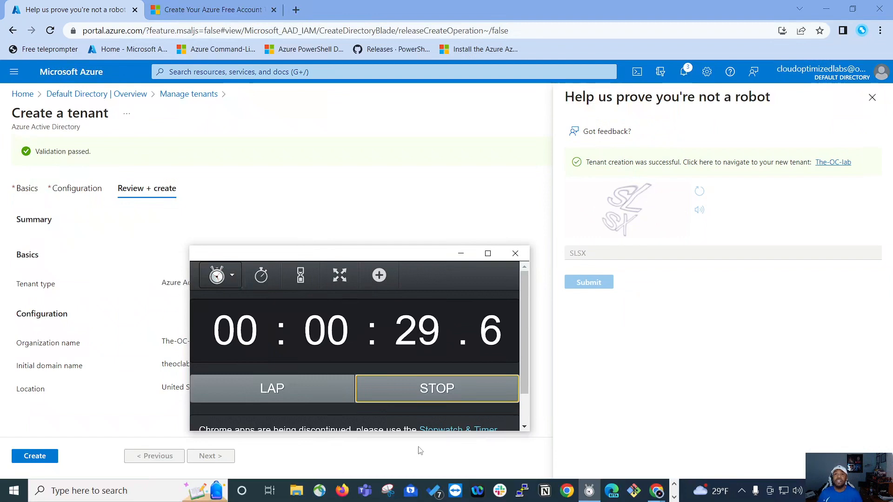
{"action": "left_click", "coordinate": [419, 393]}
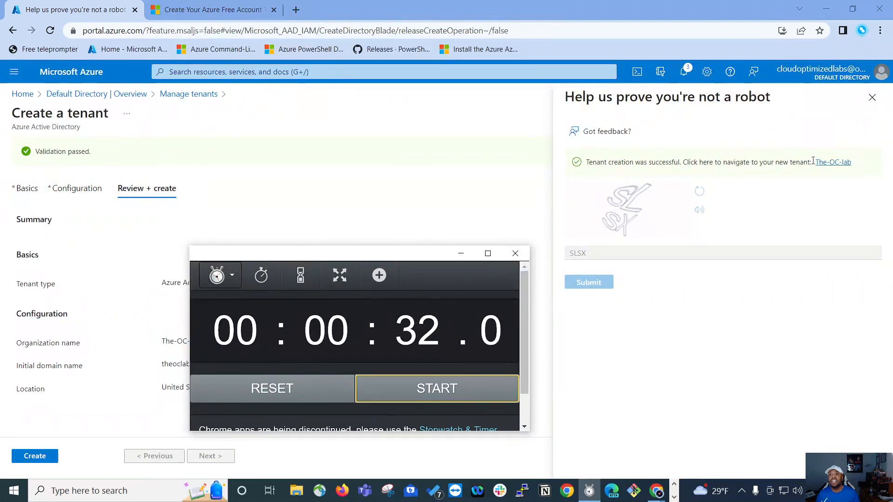
{"action": "left_click", "coordinate": [838, 164]}
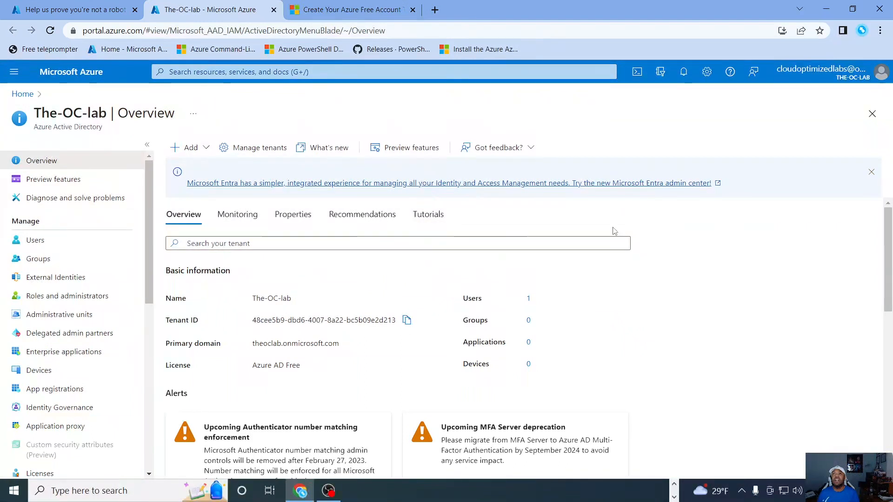
Step: Switch the portal to Default Directory and back to the The-OC-lab directory
{"action": "left_click", "coordinate": [661, 75]}
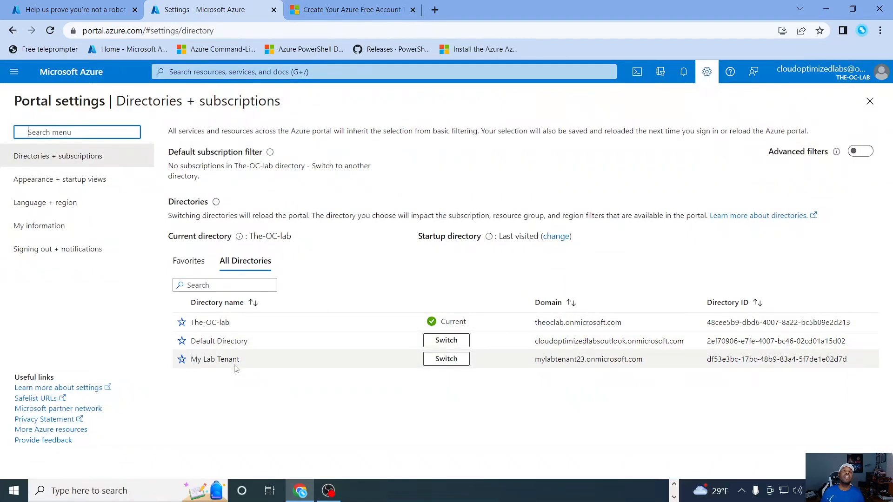
{"action": "left_click", "coordinate": [444, 340]}
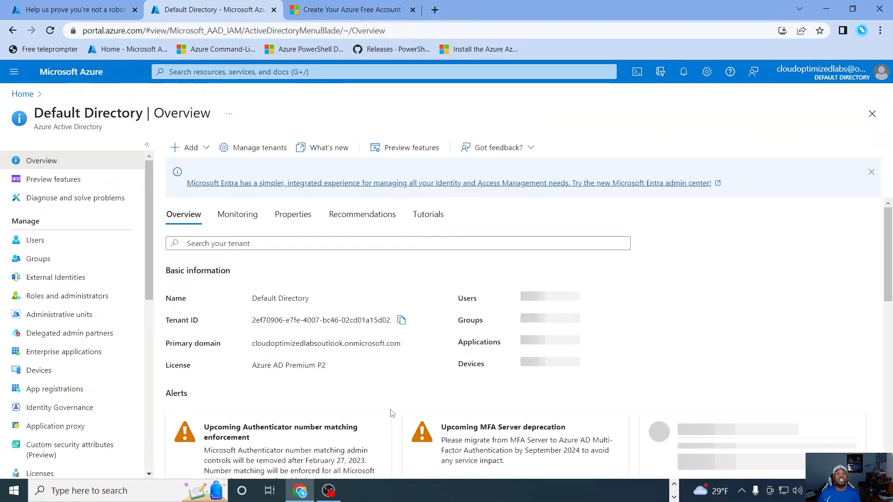
{"action": "left_click", "coordinate": [661, 75]}
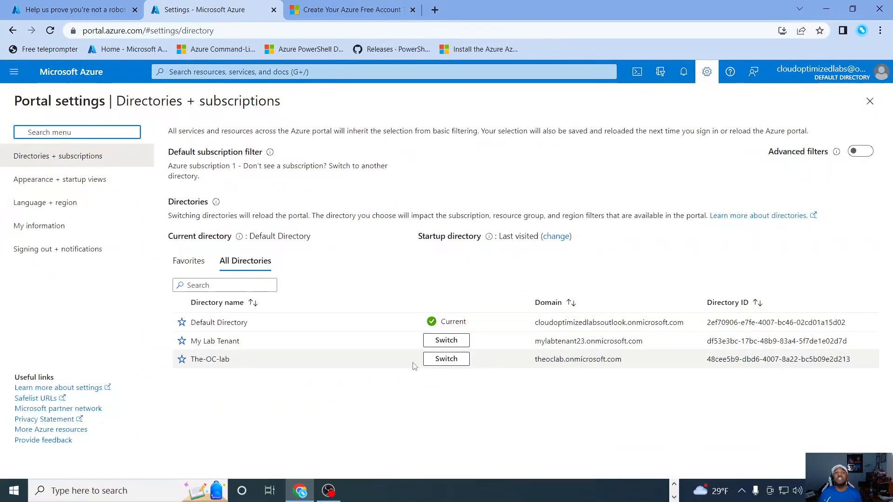
{"action": "left_click", "coordinate": [447, 358]}
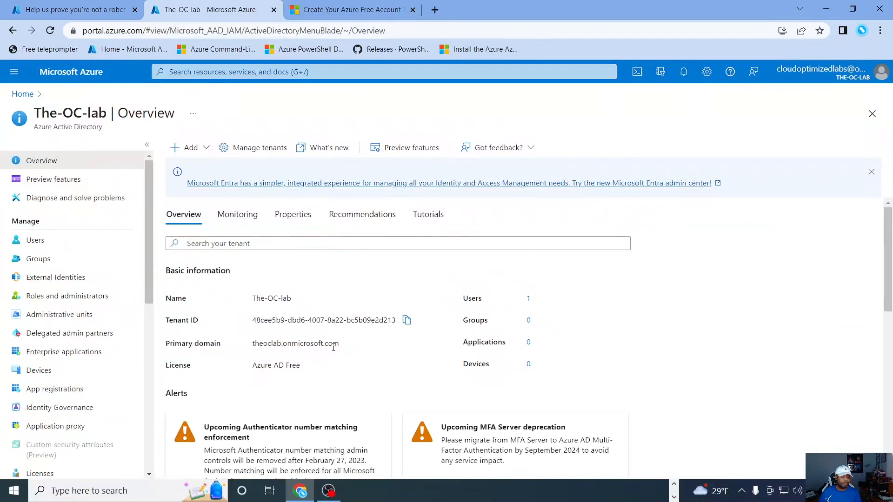
Step: Review the The-OC-lab tenant overview and open its list of all users
{"action": "scroll", "coordinate": [476, 227], "scroll_direction": "down", "scroll_amount": 1}
{"action": "scroll", "coordinate": [180, 295], "scroll_direction": "down", "scroll_amount": 1}
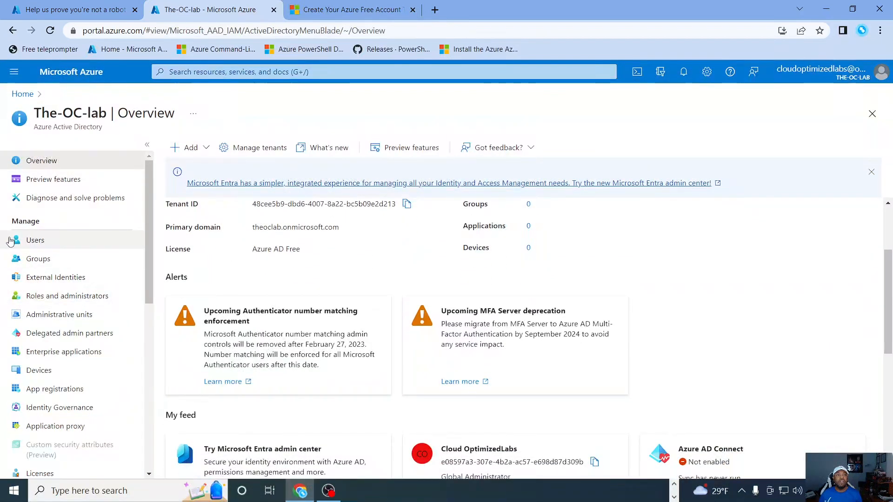
{"action": "left_click", "coordinate": [51, 246]}
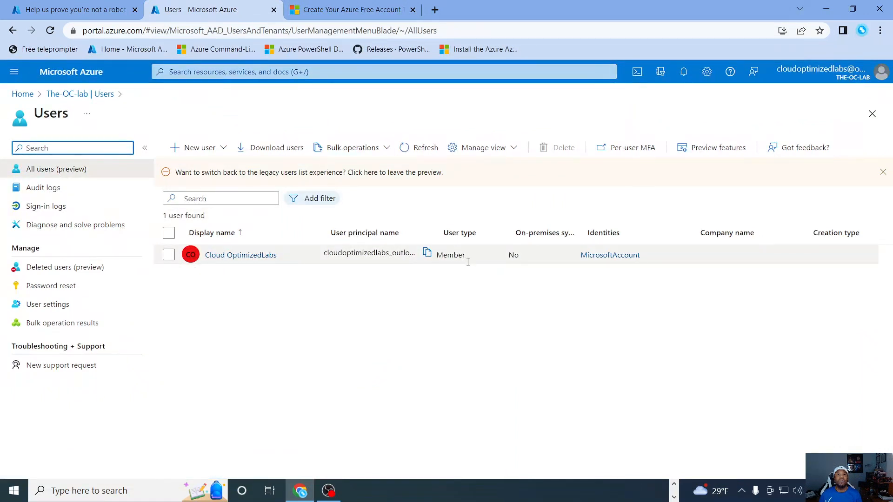
{"action": "left_click", "coordinate": [39, 174]}
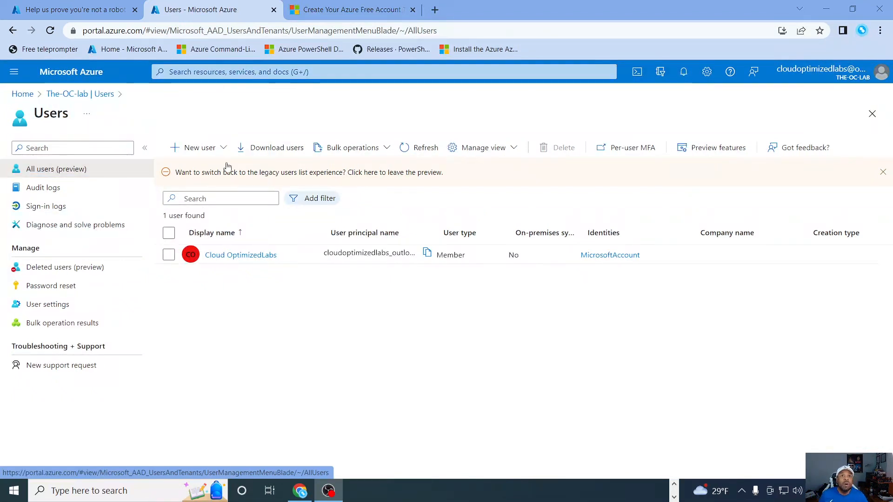
Step: Start a new internal user in the The-OC-lab tenant, and enter the account's user name and display name
{"action": "left_click", "coordinate": [197, 148]}
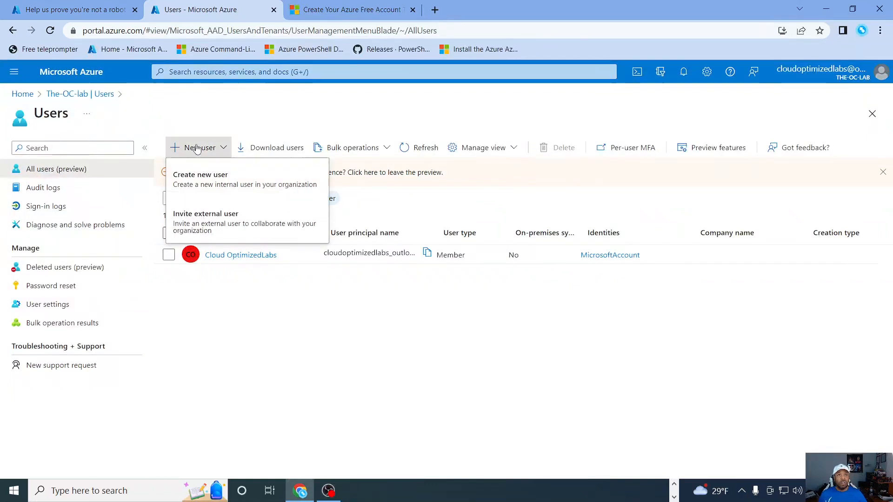
{"action": "left_click", "coordinate": [195, 187]}
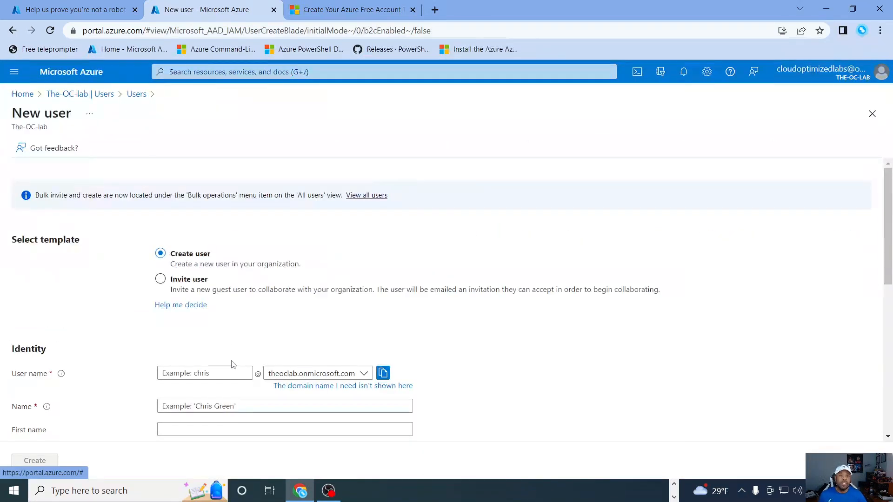
{"action": "scroll", "coordinate": [232, 365], "scroll_direction": "down", "scroll_amount": 3}
{"action": "left_click", "coordinate": [188, 258]}
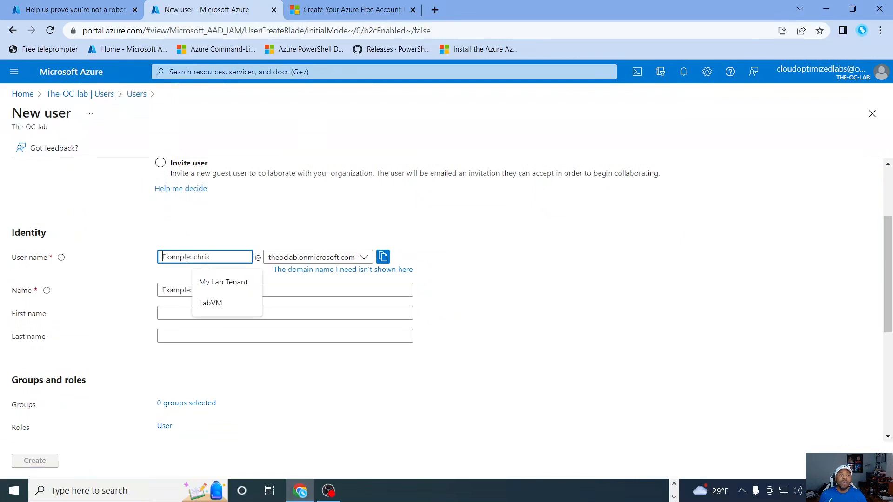
{"action": "type", "text": "HaBoi"}
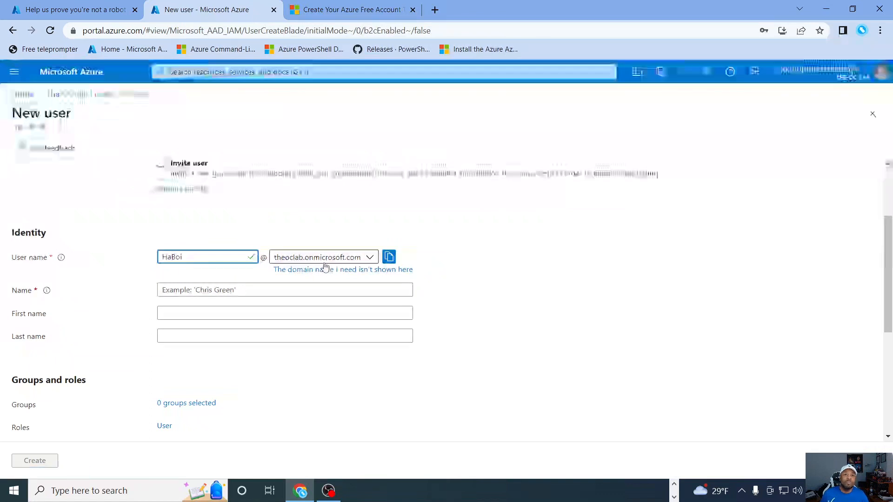
{"action": "left_click", "coordinate": [212, 289]}
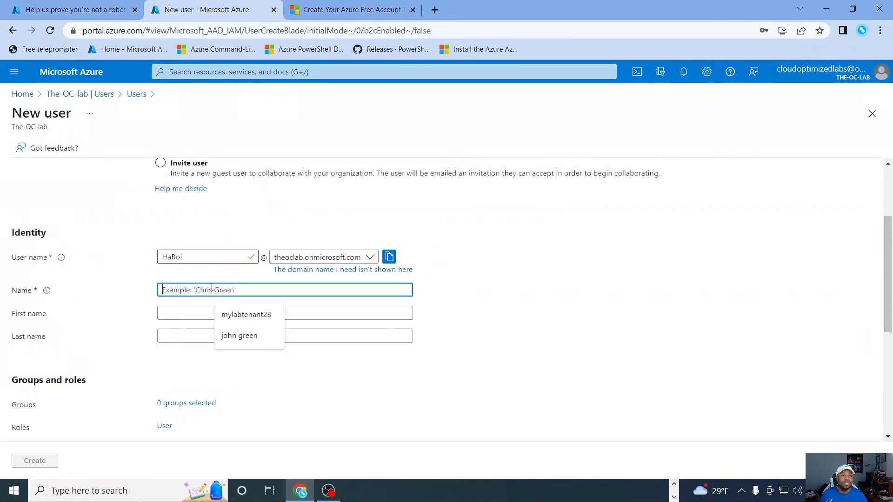
{"action": "type", "text": "HaBoi"}
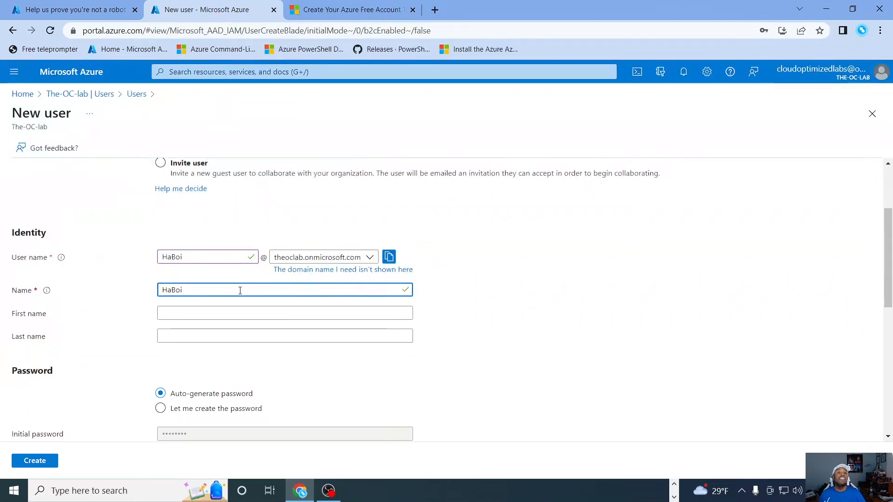
Step: Choose to create the new user's password manually and enter the initial password
{"action": "scroll", "coordinate": [239, 290], "scroll_direction": "down", "scroll_amount": 2}
{"action": "left_click", "coordinate": [160, 292]}
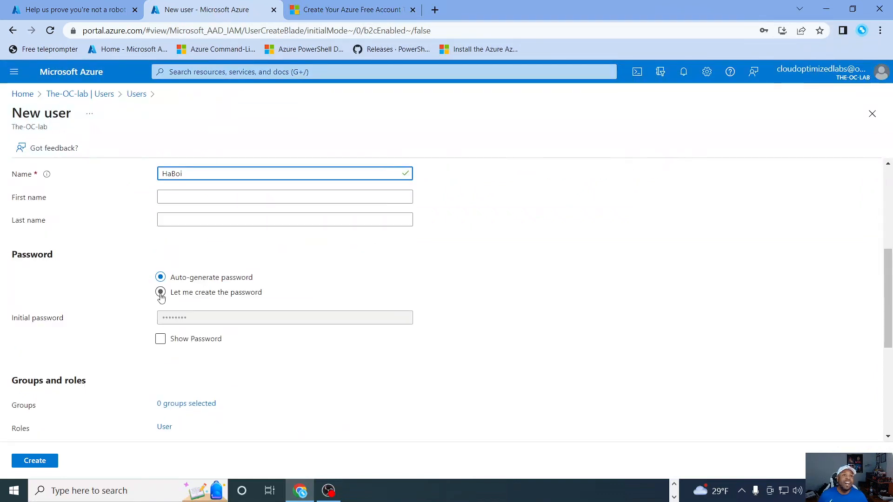
{"action": "scroll", "coordinate": [265, 295], "scroll_direction": "up", "scroll_amount": 4}
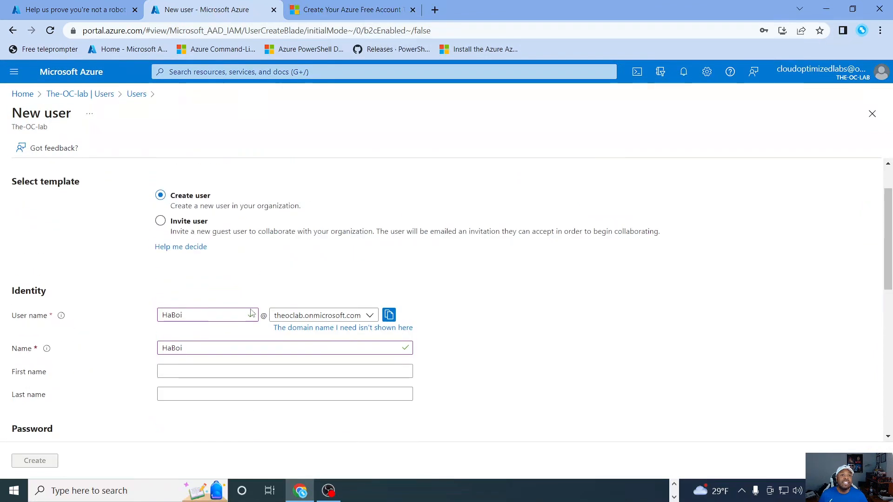
{"action": "scroll", "coordinate": [195, 334], "scroll_direction": "down", "scroll_amount": 1}
{"action": "scroll", "coordinate": [195, 337], "scroll_direction": "down", "scroll_amount": 4}
{"action": "left_click", "coordinate": [207, 203]}
{"action": "type", "text": "P"}
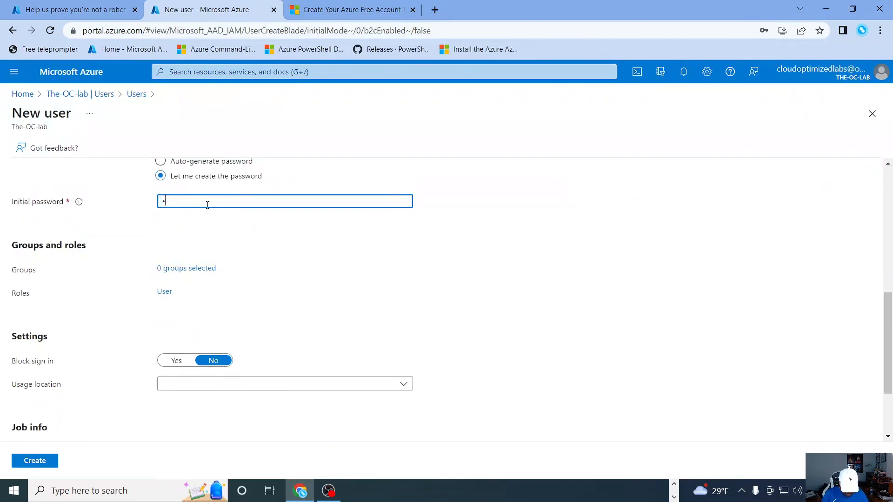
{"action": "type", "text": "•••••••"}
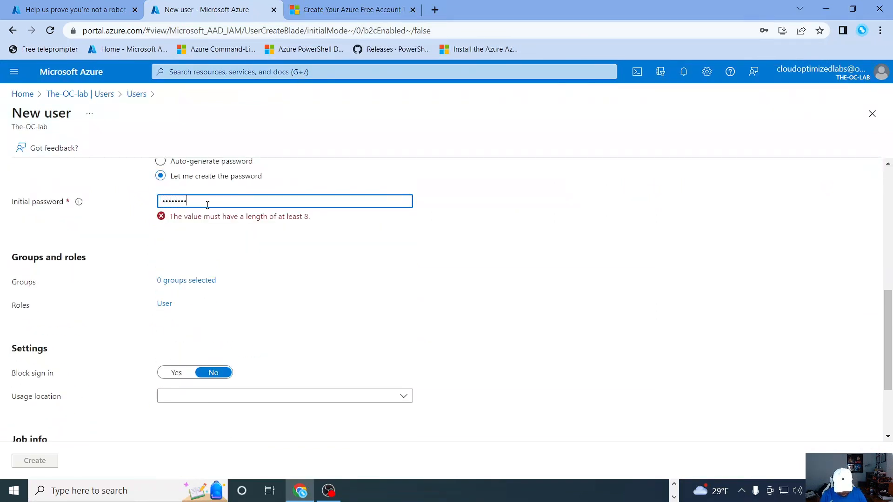
Step: Set the new user's usage location to United States
{"action": "scroll", "coordinate": [200, 212], "scroll_direction": "down", "scroll_amount": 1}
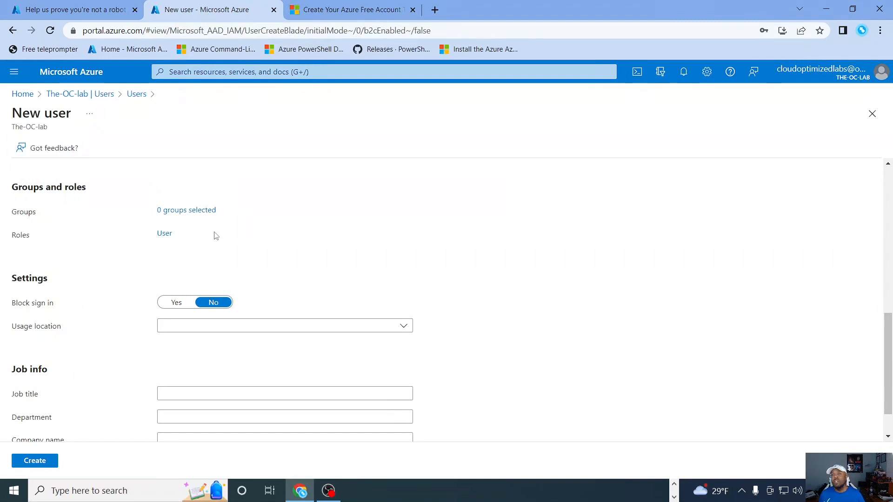
{"action": "scroll", "coordinate": [194, 259], "scroll_direction": "down", "scroll_amount": 1}
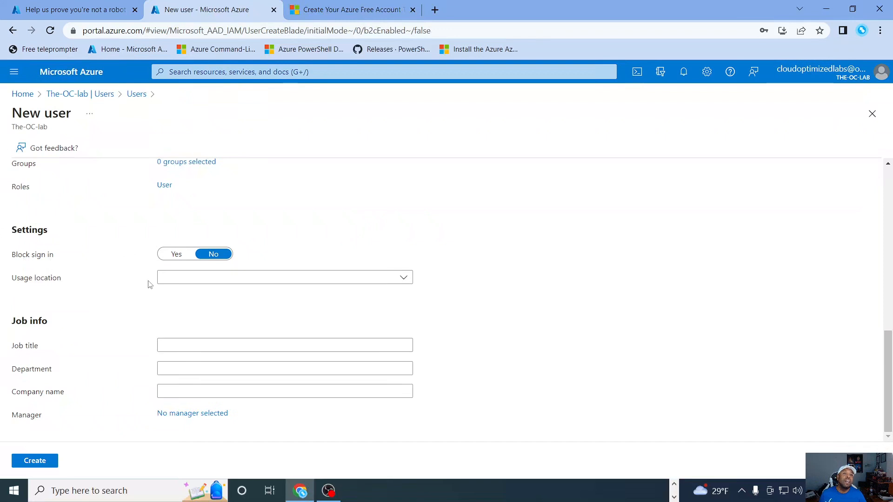
{"action": "left_click", "coordinate": [180, 276]}
{"action": "scroll", "coordinate": [253, 379], "scroll_direction": "down", "scroll_amount": 10}
{"action": "scroll", "coordinate": [276, 396], "scroll_direction": "down", "scroll_amount": 20}
{"action": "scroll", "coordinate": [384, 433], "scroll_direction": "down", "scroll_amount": 20}
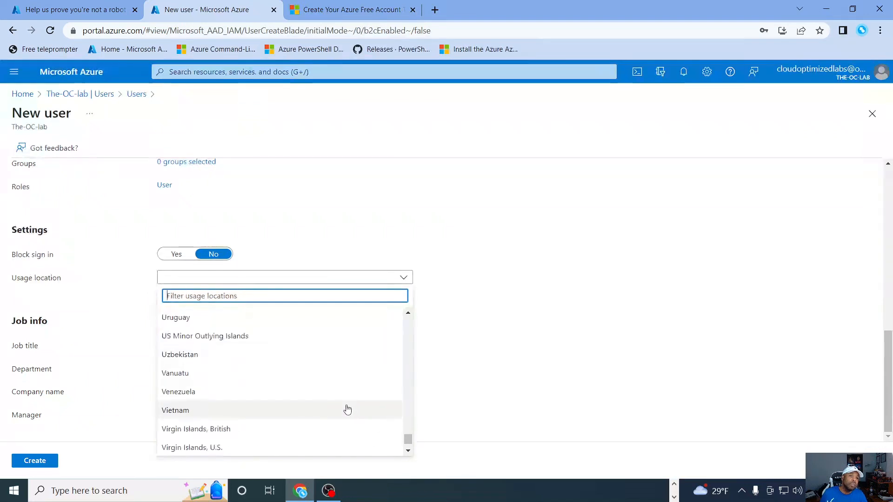
{"action": "scroll", "coordinate": [186, 363], "scroll_direction": "down", "scroll_amount": 2}
{"action": "scroll", "coordinate": [197, 389], "scroll_direction": "up", "scroll_amount": 4}
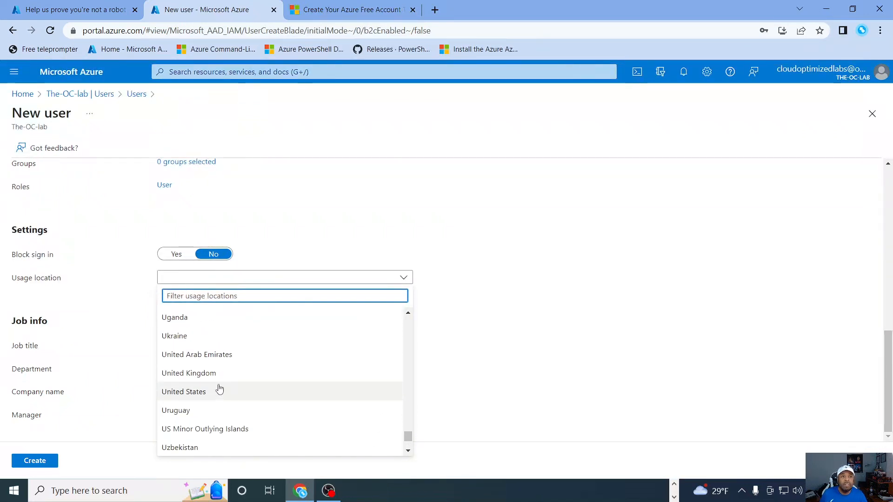
{"action": "left_click", "coordinate": [191, 393]}
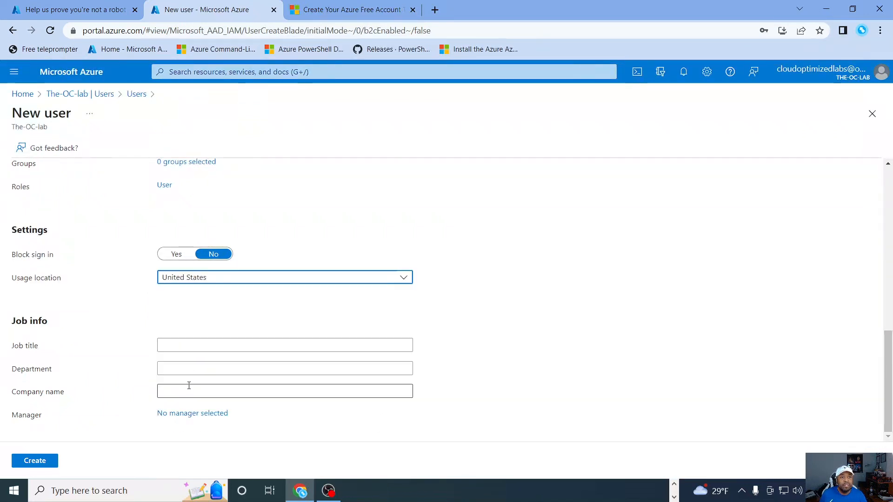
Step: Fill in the new user's job info with job title Sys Admin and department IT
{"action": "left_click", "coordinate": [208, 344]}
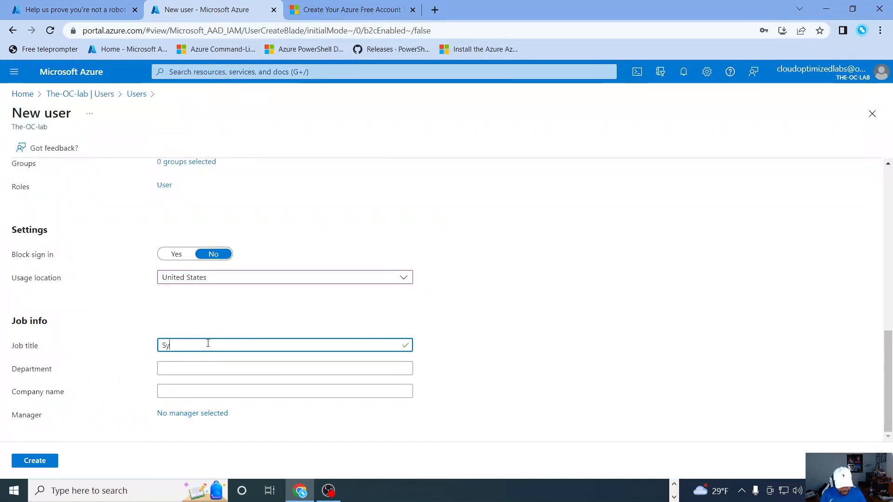
{"action": "type", "text": "s Admin"}
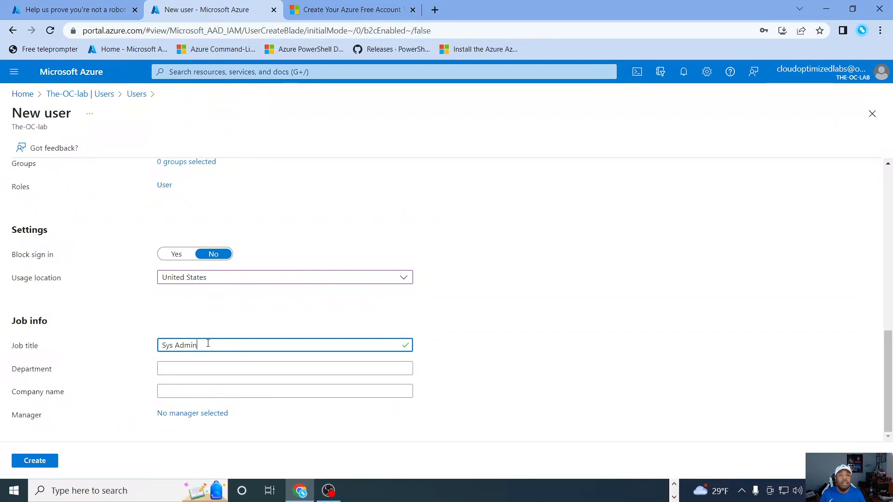
{"action": "left_click", "coordinate": [253, 370]}
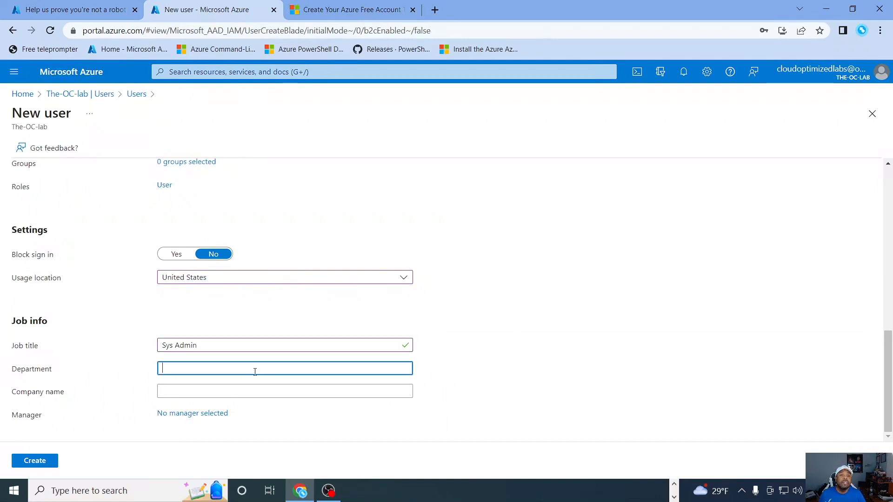
{"action": "type", "text": "IT"}
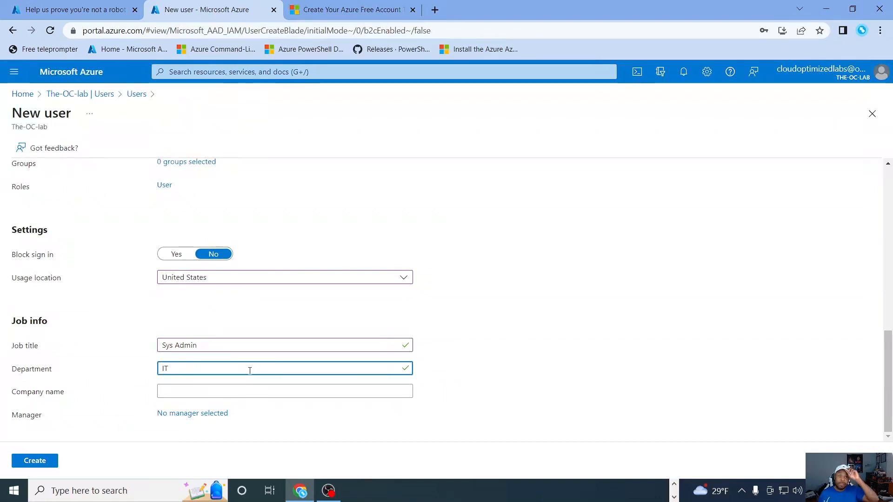
Step: Create the user in the The-OC-lab tenant and save the account's credentials in the browser
{"action": "scroll", "coordinate": [253, 369], "scroll_direction": "up", "scroll_amount": 15}
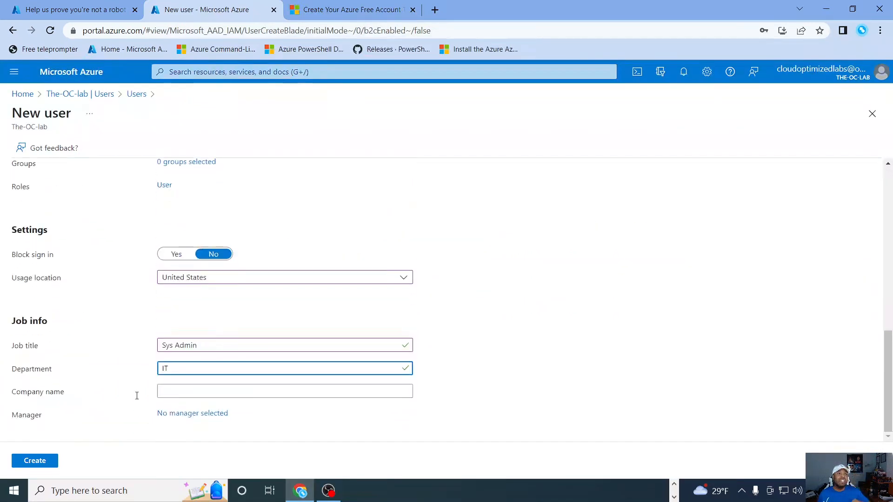
{"action": "left_click", "coordinate": [35, 460]}
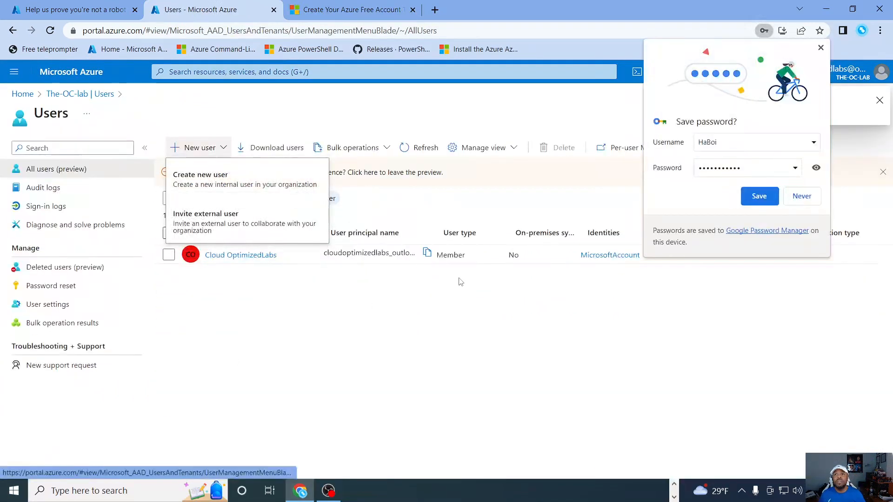
{"action": "left_click", "coordinate": [759, 194]}
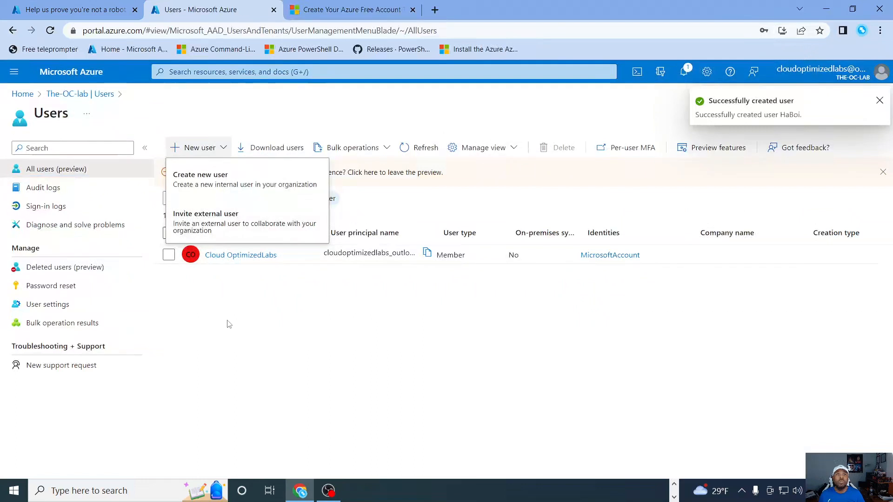
Step: Open the newly created user's profile from the refreshed user list and copy the user principal name
{"action": "left_click", "coordinate": [419, 147]}
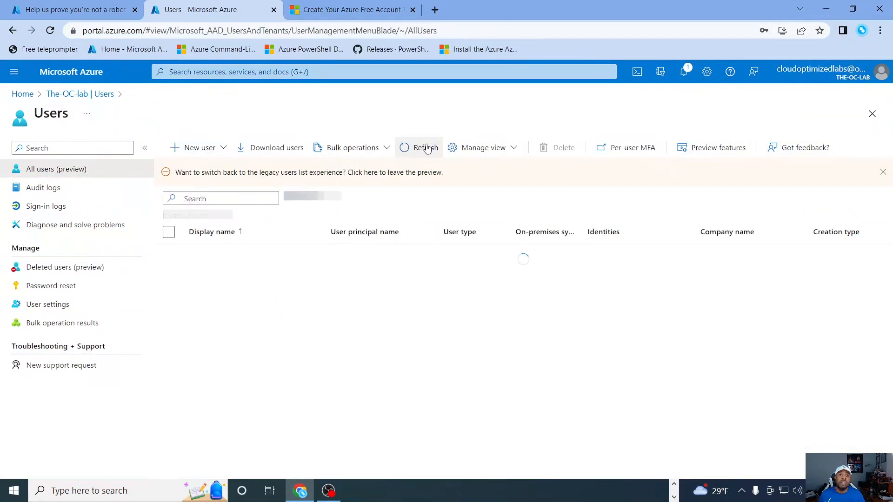
{"action": "left_click", "coordinate": [421, 147]}
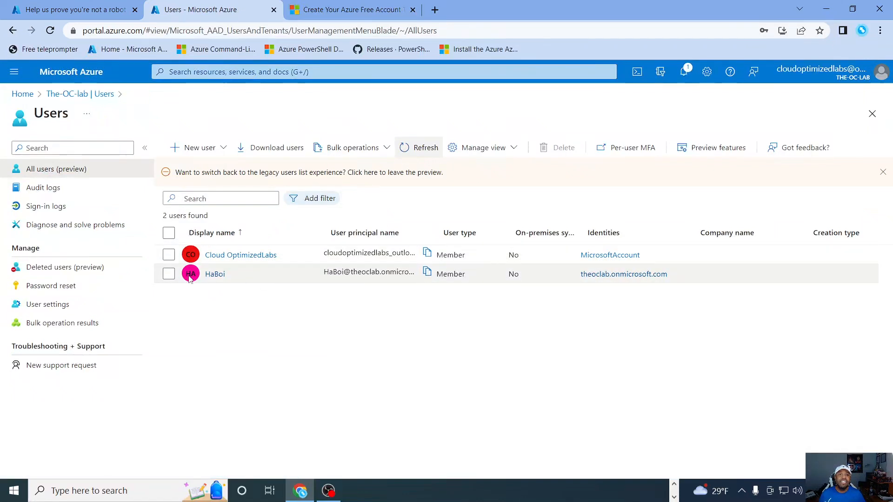
{"action": "left_click", "coordinate": [217, 275]}
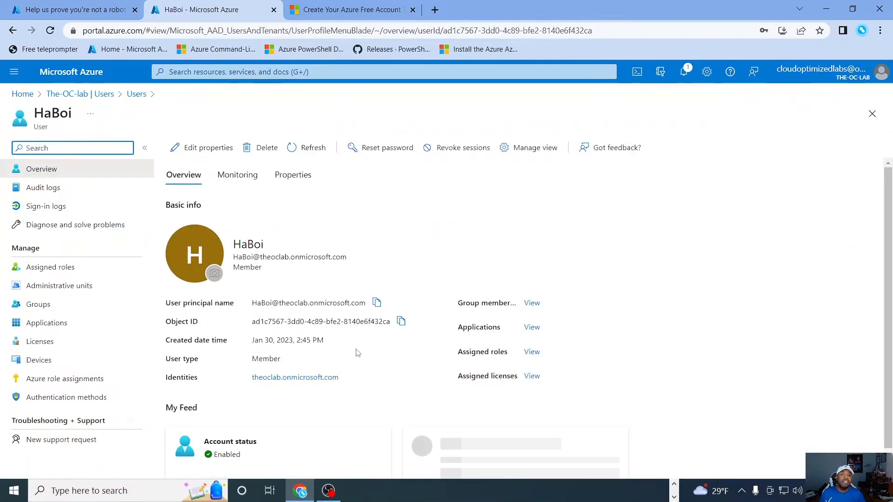
{"action": "left_click", "coordinate": [376, 302]}
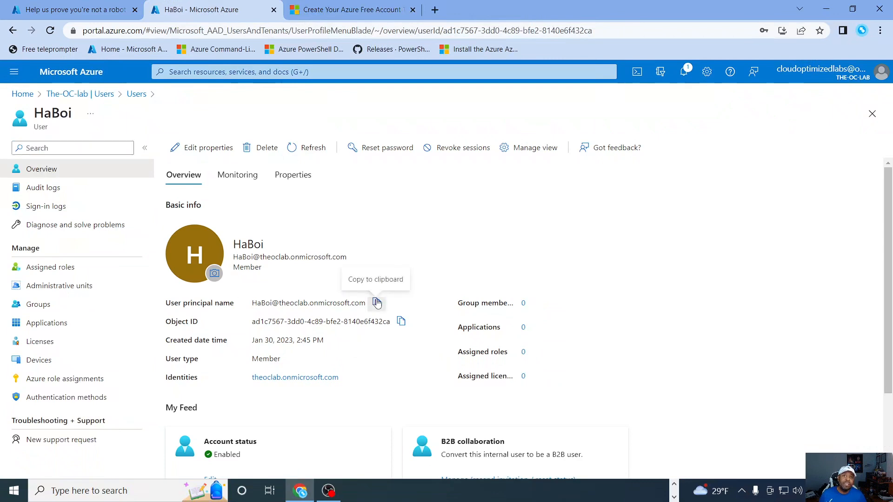
Step: Examine the new user's overview details and properties, including job information and usage location
{"action": "scroll", "coordinate": [395, 379], "scroll_direction": "down", "scroll_amount": 3}
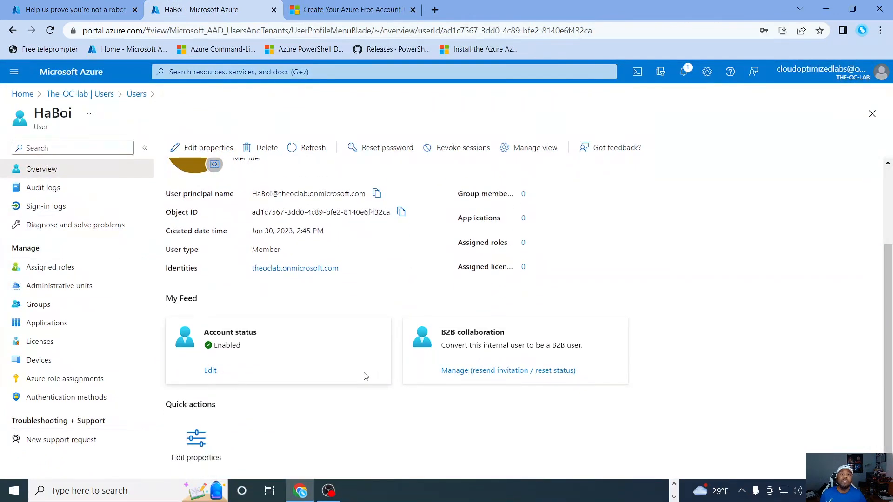
{"action": "scroll", "coordinate": [365, 375], "scroll_direction": "up", "scroll_amount": 3}
{"action": "scroll", "coordinate": [361, 380], "scroll_direction": "down", "scroll_amount": 1}
{"action": "scroll", "coordinate": [367, 380], "scroll_direction": "up", "scroll_amount": 1}
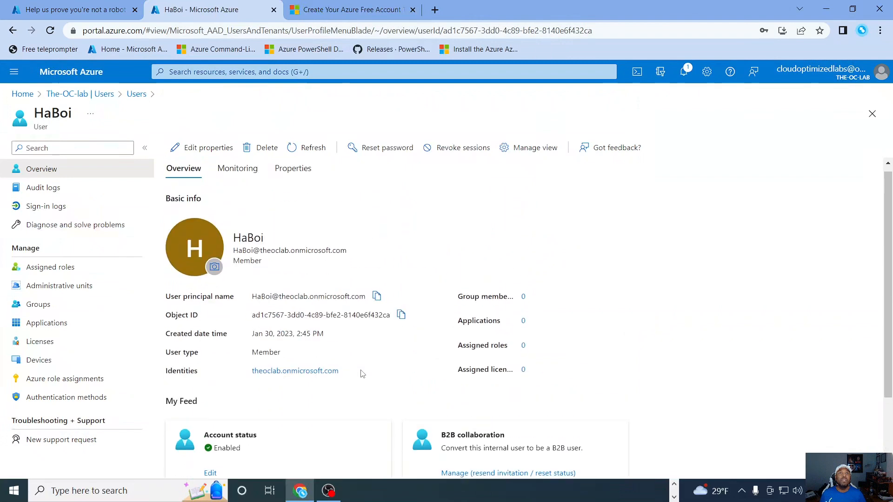
{"action": "left_click", "coordinate": [237, 175]}
{"action": "left_click", "coordinate": [288, 175]}
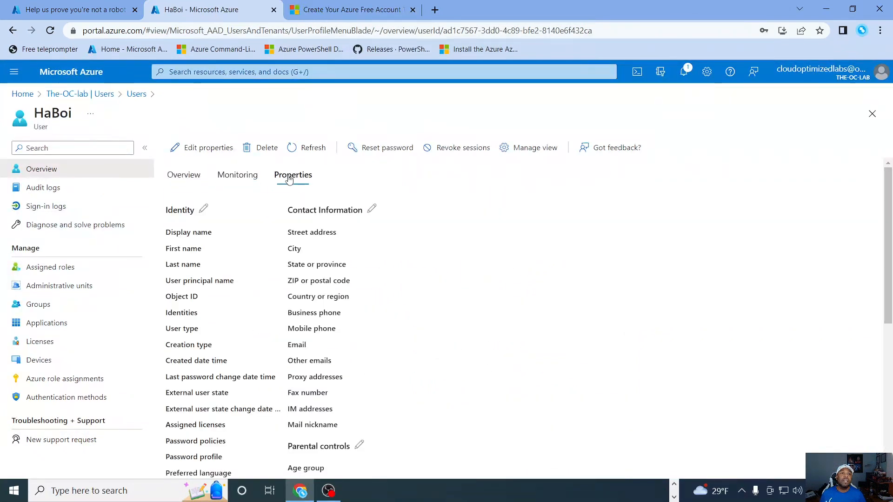
{"action": "scroll", "coordinate": [306, 257], "scroll_direction": "down", "scroll_amount": 5}
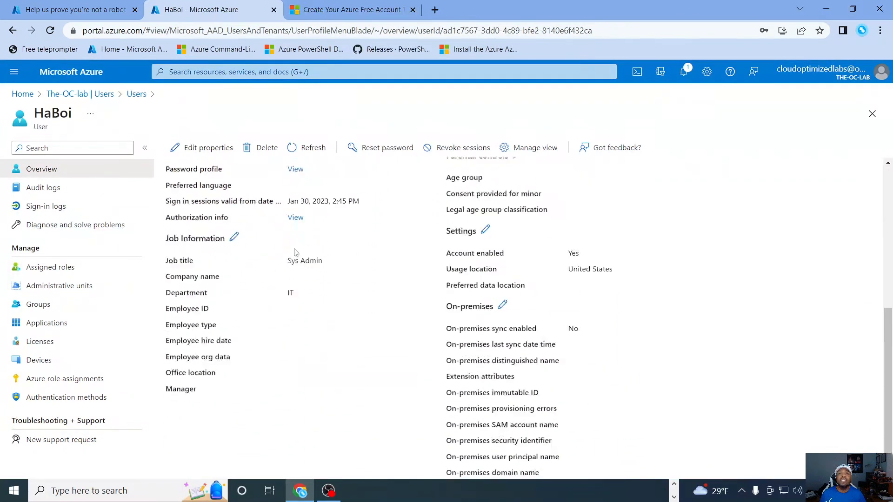
{"action": "scroll", "coordinate": [279, 233], "scroll_direction": "up", "scroll_amount": 5}
{"action": "left_click", "coordinate": [184, 175]}
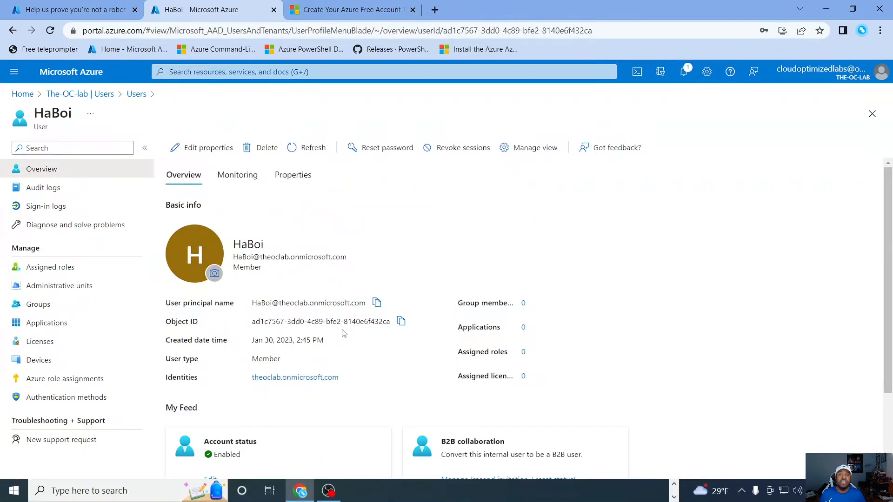
{"action": "scroll", "coordinate": [353, 302], "scroll_direction": "down", "scroll_amount": 3}
{"action": "scroll", "coordinate": [414, 256], "scroll_direction": "up", "scroll_amount": 3}
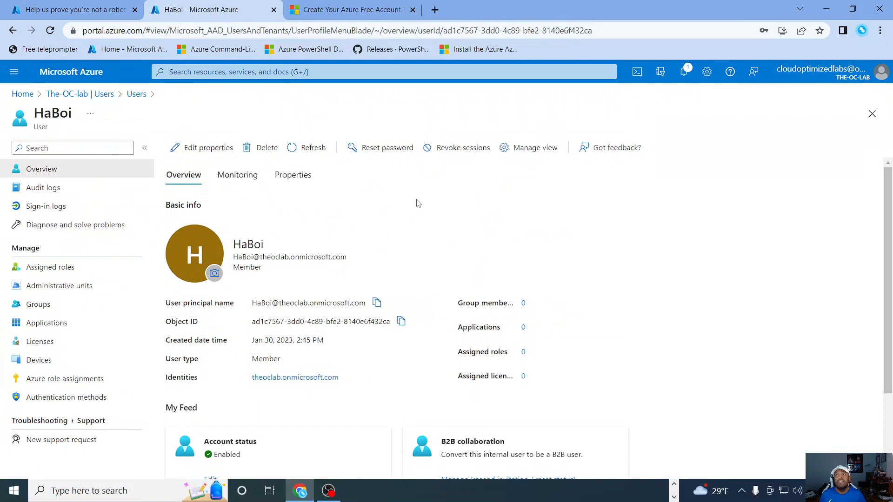
Step: Switch the portal to Default Directory and open its list of users
{"action": "left_click", "coordinate": [660, 73]}
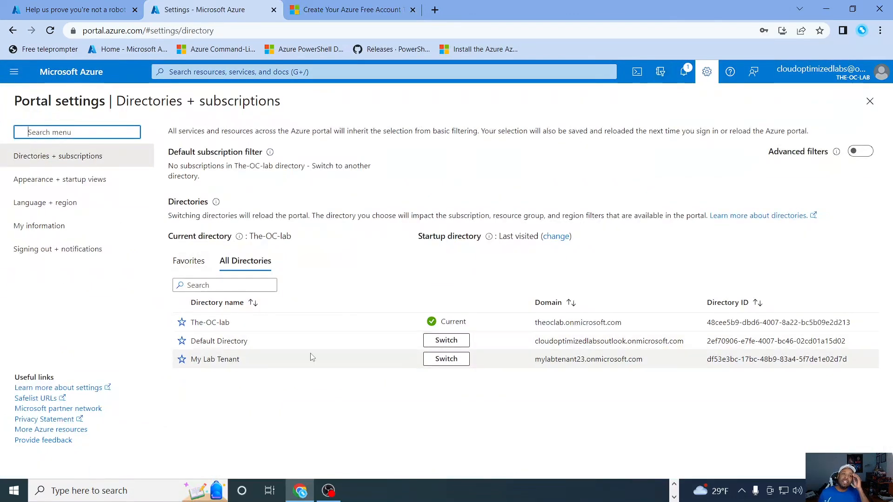
{"action": "left_click", "coordinate": [452, 341]}
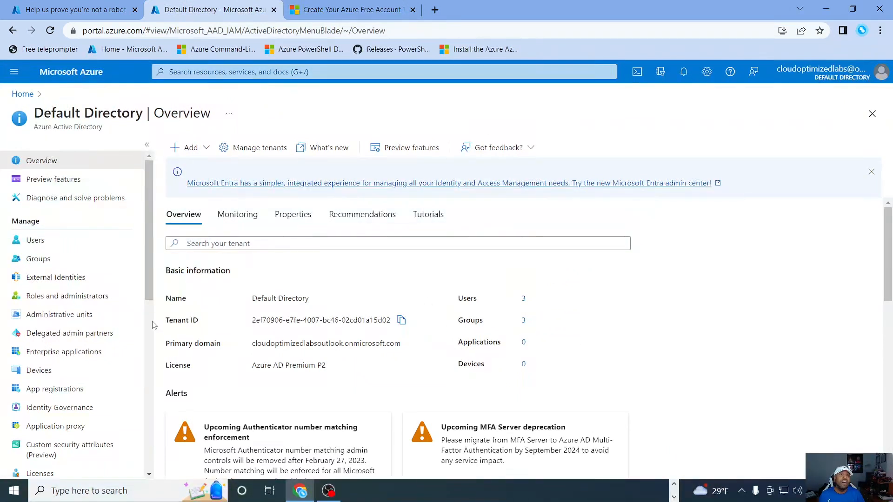
{"action": "left_click", "coordinate": [35, 243]}
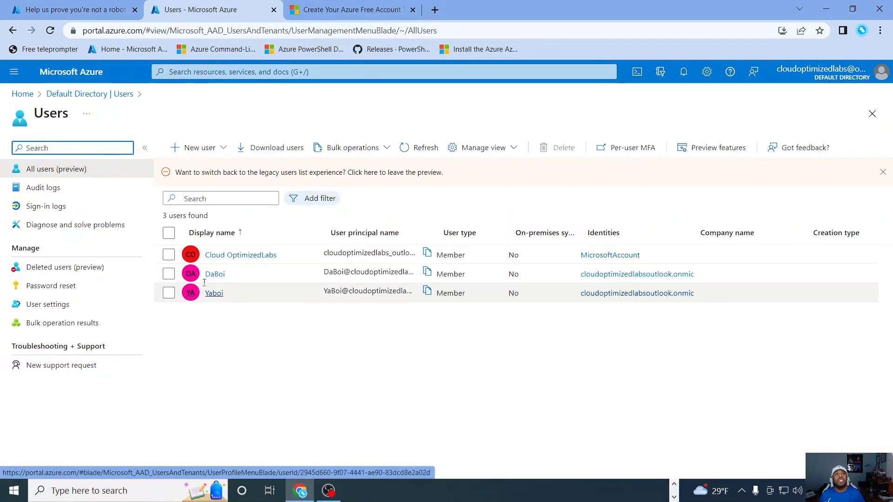
Step: Start an external user invitation in Default Directory, entering the guest's display name and pasting the copied user principal name as the email address
{"action": "left_click", "coordinate": [195, 151]}
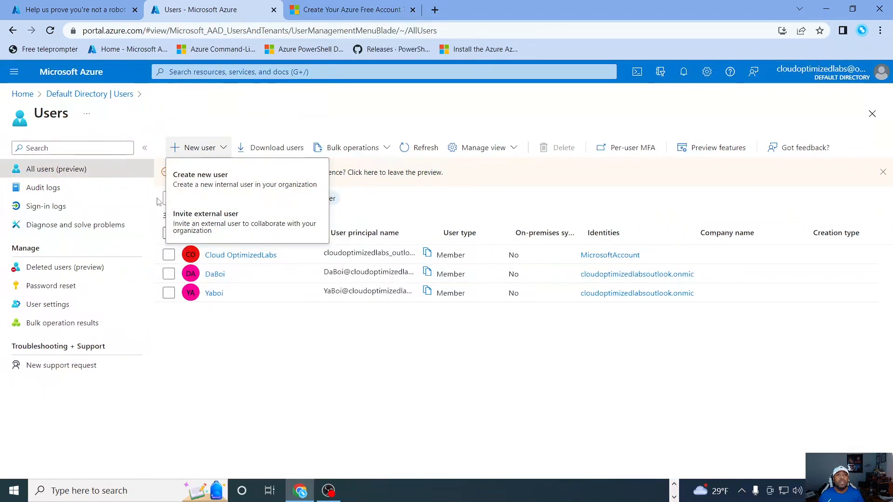
{"action": "left_click", "coordinate": [194, 223]}
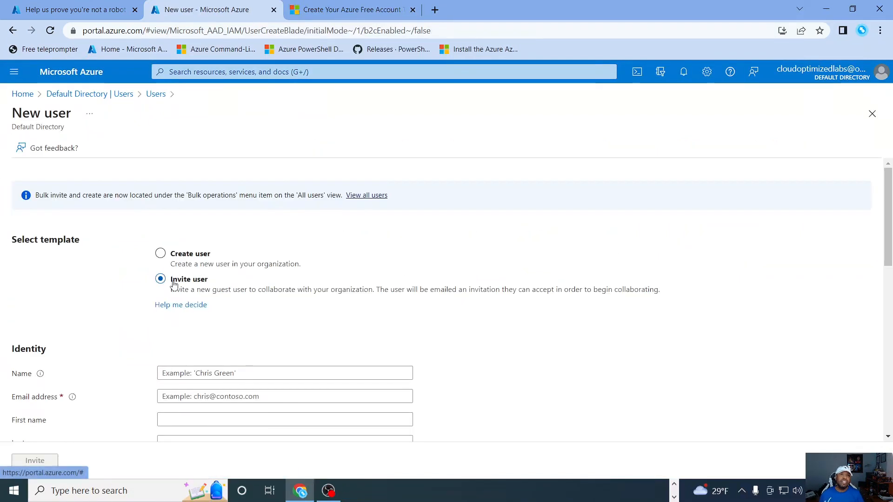
{"action": "scroll", "coordinate": [233, 289], "scroll_direction": "down", "scroll_amount": 2}
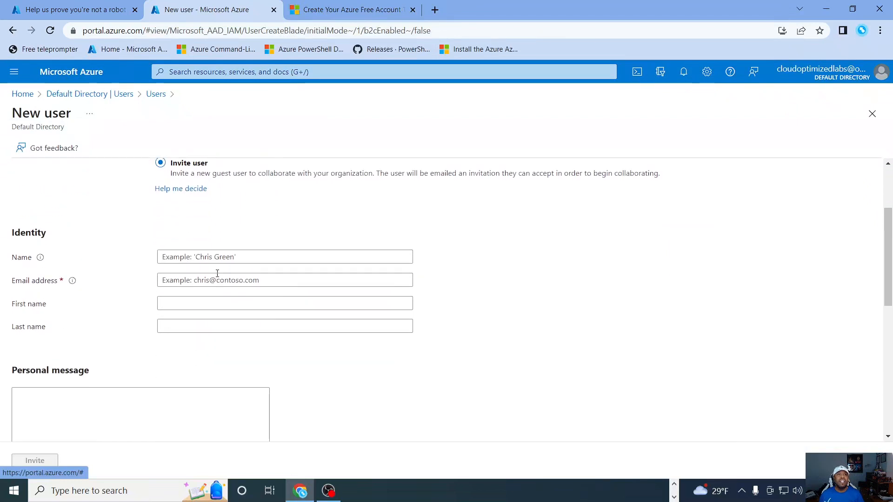
{"action": "left_click", "coordinate": [204, 260]}
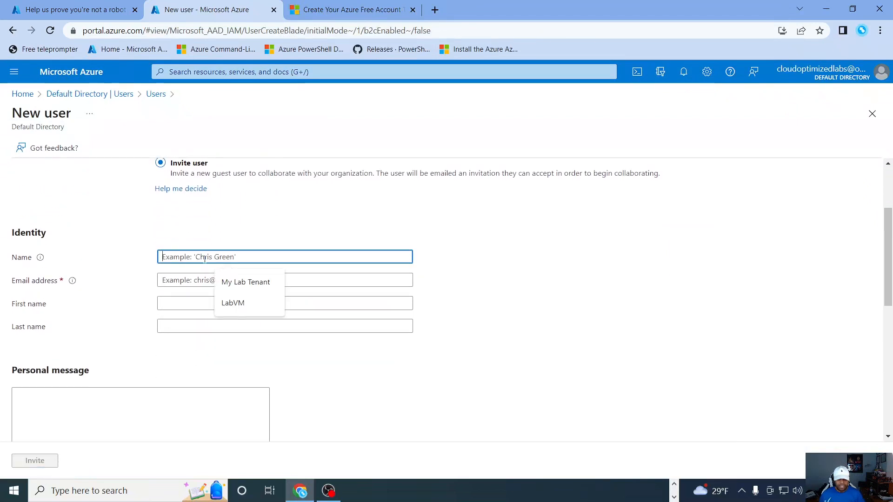
{"action": "type", "text": "HaBoi"}
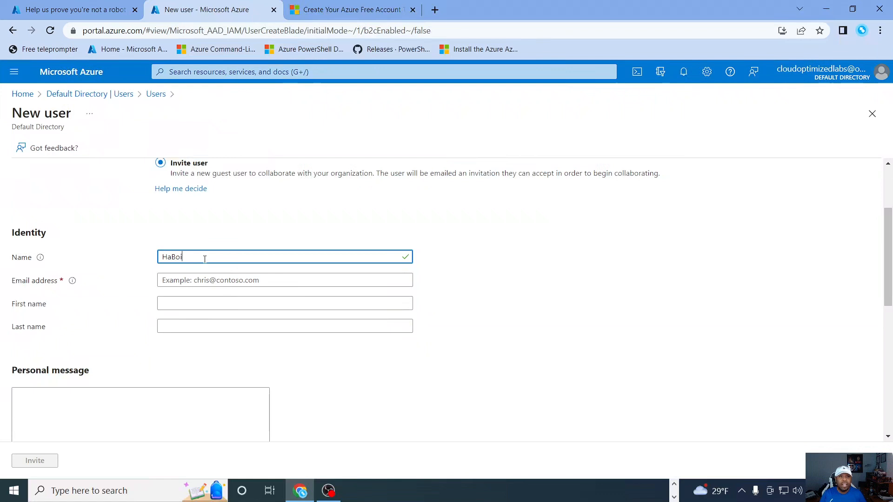
{"action": "left_click", "coordinate": [202, 281]}
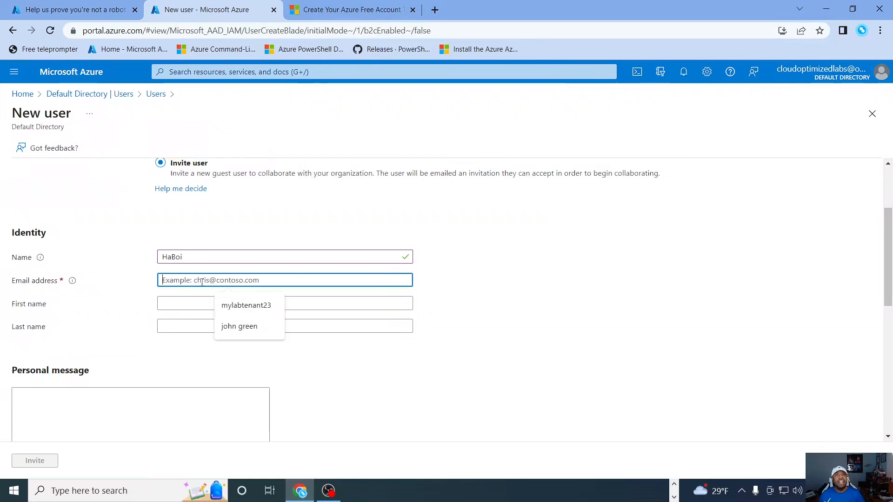
{"action": "right_click", "coordinate": [186, 282]}
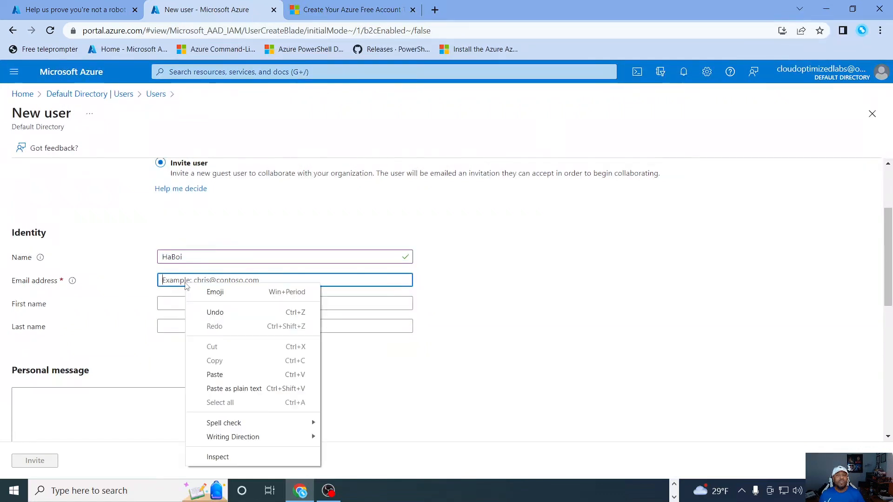
{"action": "left_click", "coordinate": [222, 379]}
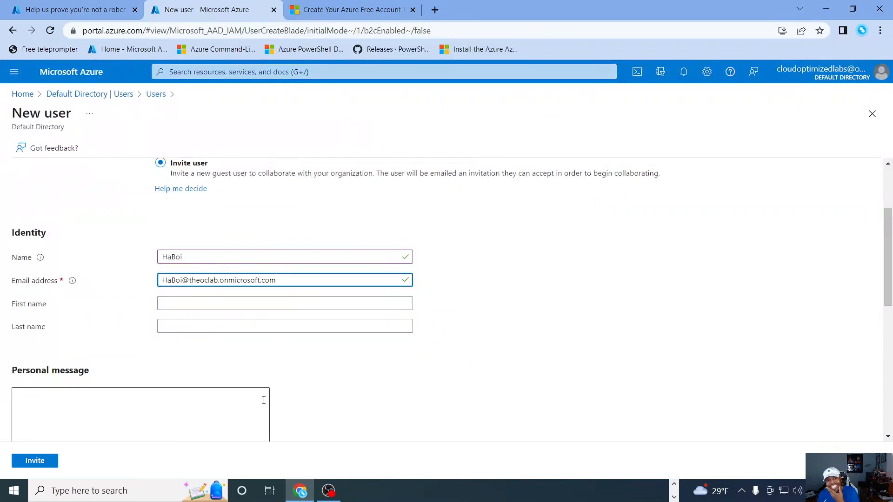
Step: Set the invited user's usage location to United States
{"action": "scroll", "coordinate": [345, 281], "scroll_direction": "down", "scroll_amount": 10}
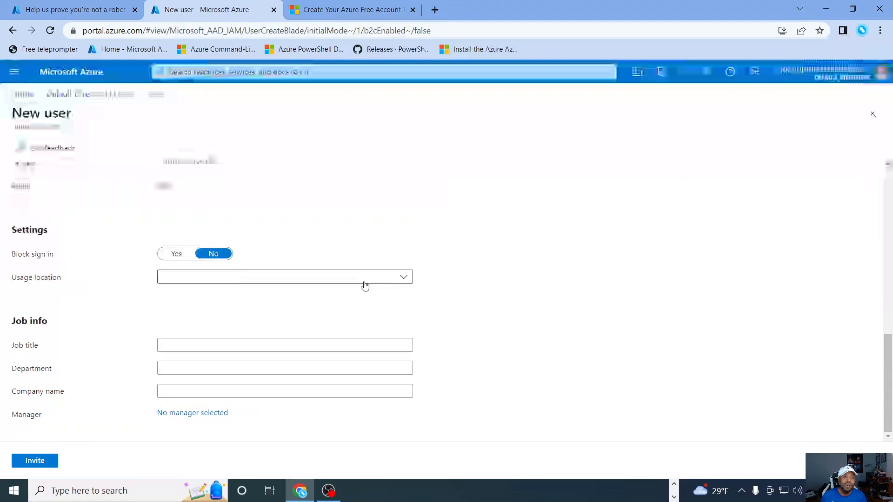
{"action": "left_click", "coordinate": [364, 278]}
{"action": "scroll", "coordinate": [275, 372], "scroll_direction": "down", "scroll_amount": 10}
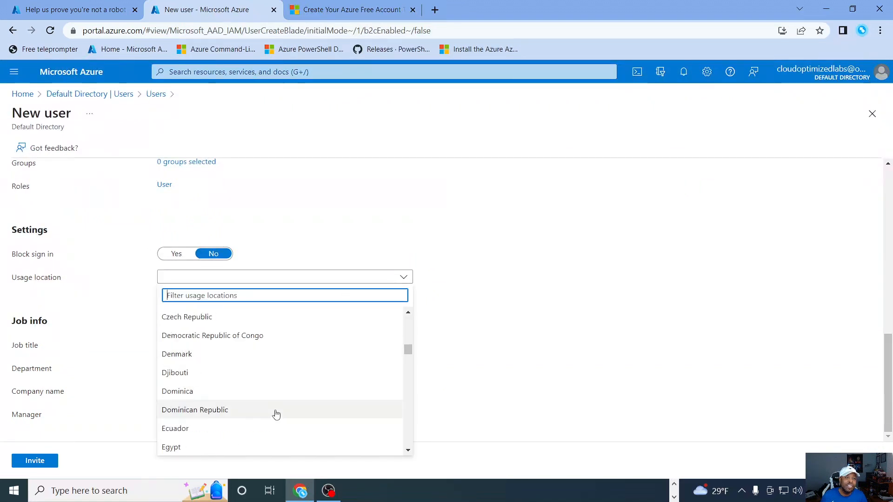
{"action": "left_click", "coordinate": [300, 451]}
{"action": "left_click", "coordinate": [309, 279]}
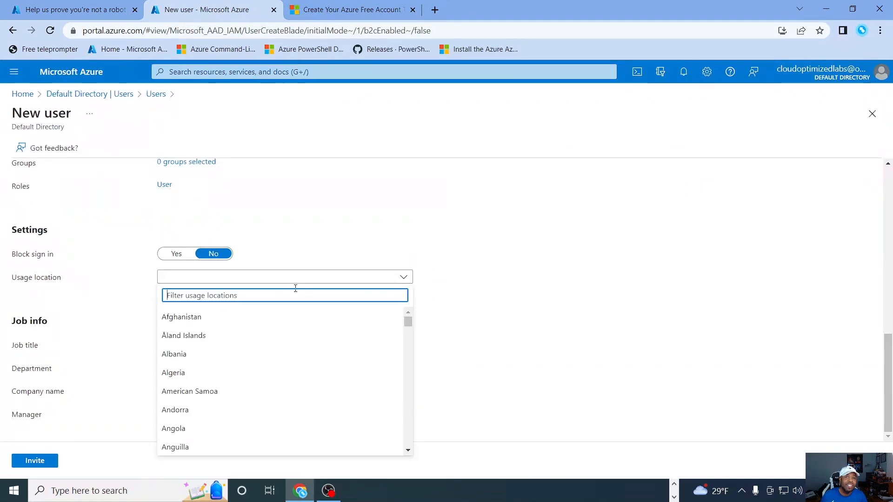
{"action": "type", "text": "us"}
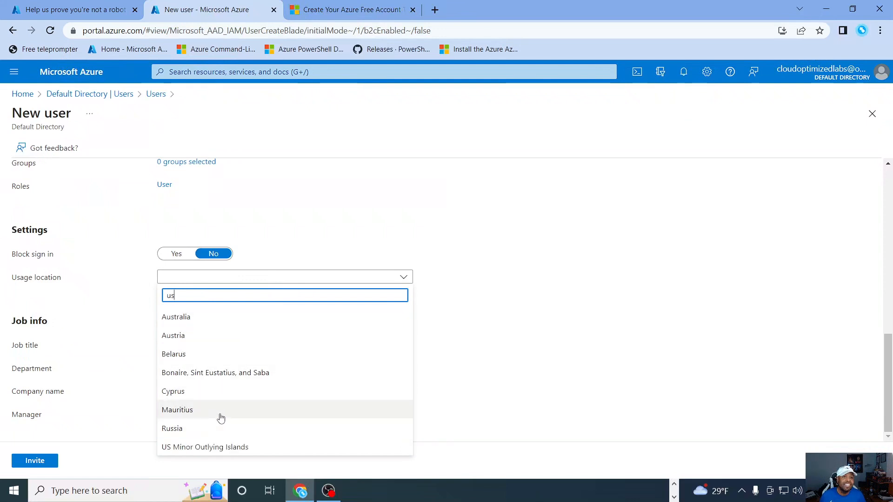
{"action": "key", "text": "BackSpace"}
{"action": "type", "text": "ni"}
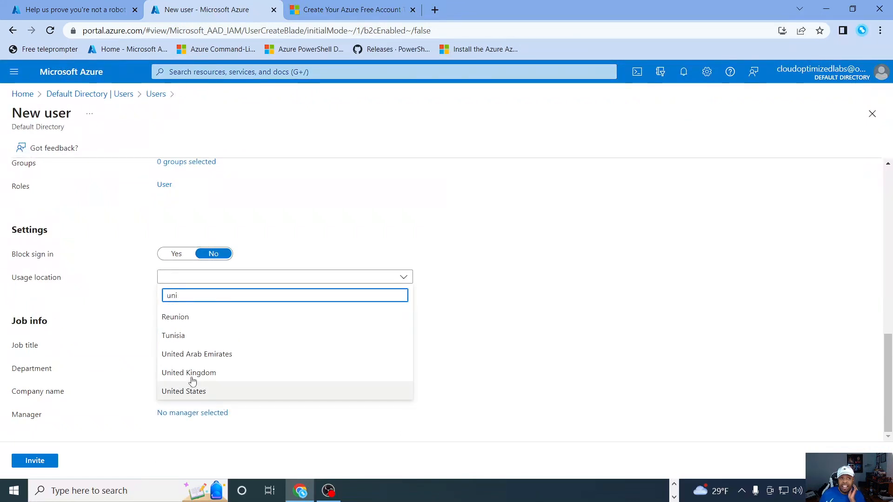
{"action": "left_click", "coordinate": [200, 392]}
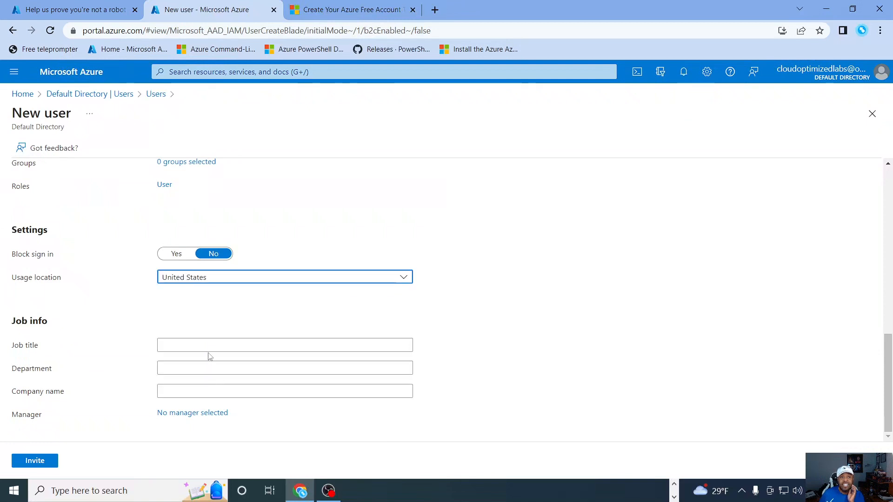
Step: Fill in the invited user's job title as Sys Admin and the department as IT
{"action": "left_click", "coordinate": [207, 345]}
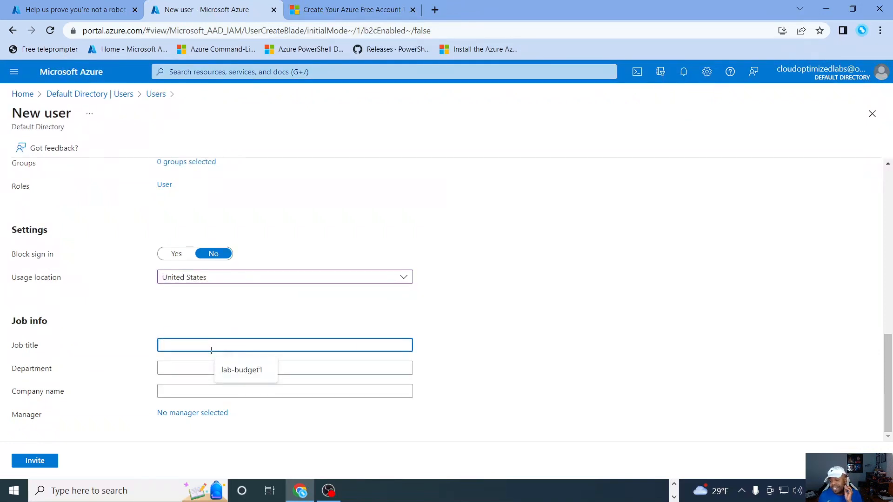
{"action": "type", "text": "Sys Admin"}
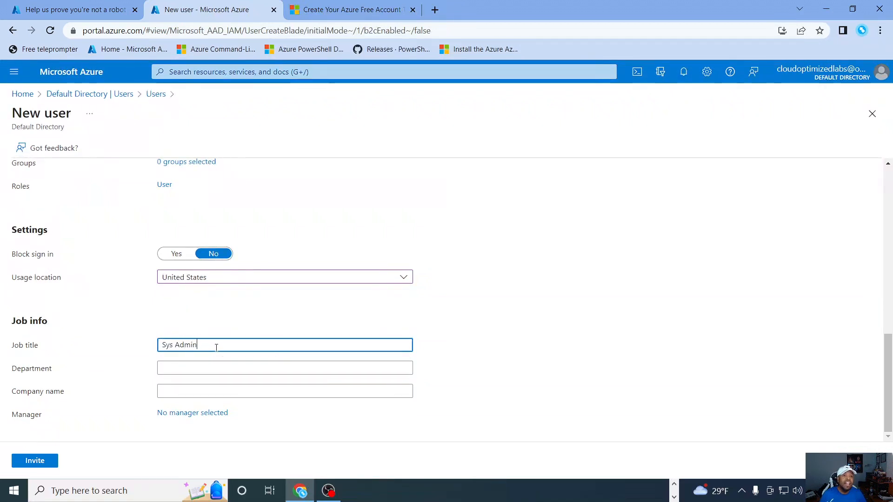
{"action": "left_click", "coordinate": [179, 370]}
{"action": "type", "text": "IT"}
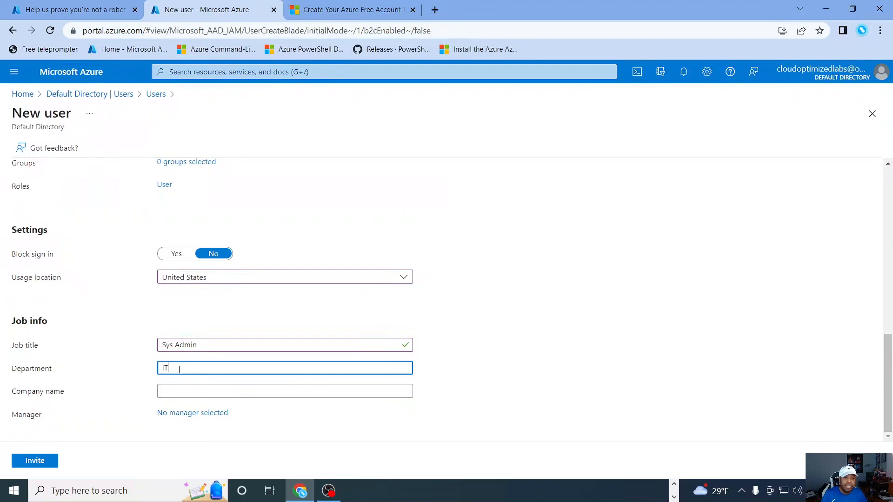
Step: Review the guest's email address, settings and job details, and send the invitation
{"action": "scroll", "coordinate": [289, 320], "scroll_direction": "up", "scroll_amount": 7}
{"action": "scroll", "coordinate": [302, 391], "scroll_direction": "down", "scroll_amount": 6}
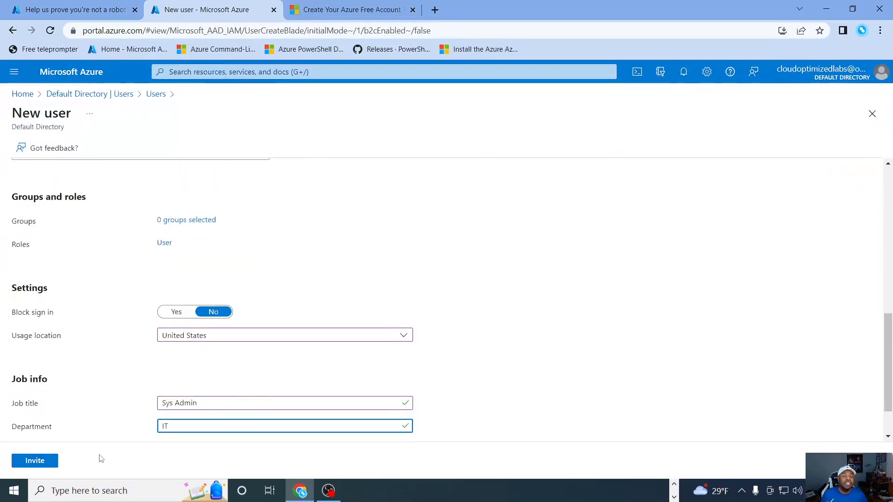
{"action": "scroll", "coordinate": [492, 343], "scroll_direction": "down", "scroll_amount": 1}
{"action": "scroll", "coordinate": [492, 342], "scroll_direction": "up", "scroll_amount": 8}
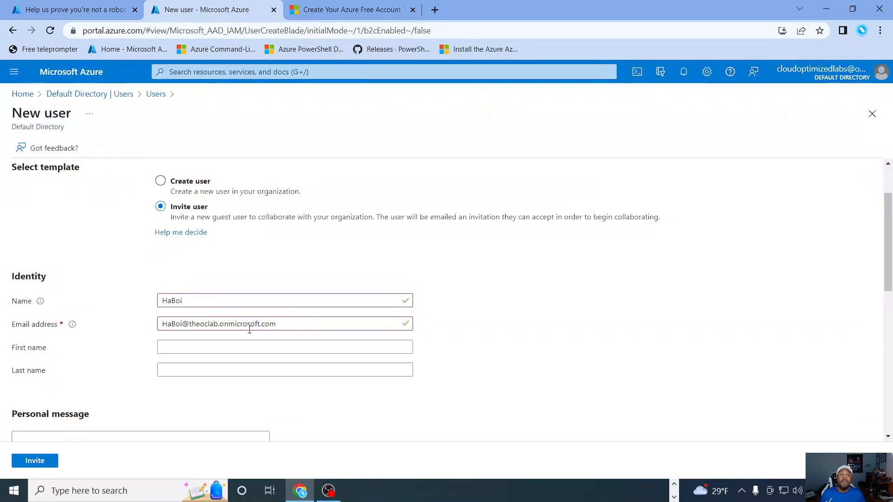
{"action": "left_click_drag", "start_coordinate": [293, 322], "coordinate": [149, 340]}
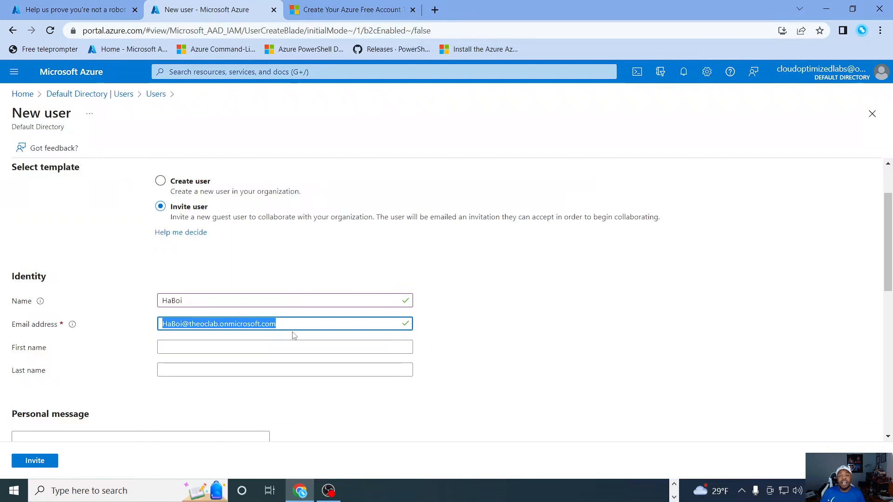
{"action": "left_click", "coordinate": [506, 328]}
{"action": "scroll", "coordinate": [400, 324], "scroll_direction": "down", "scroll_amount": 2}
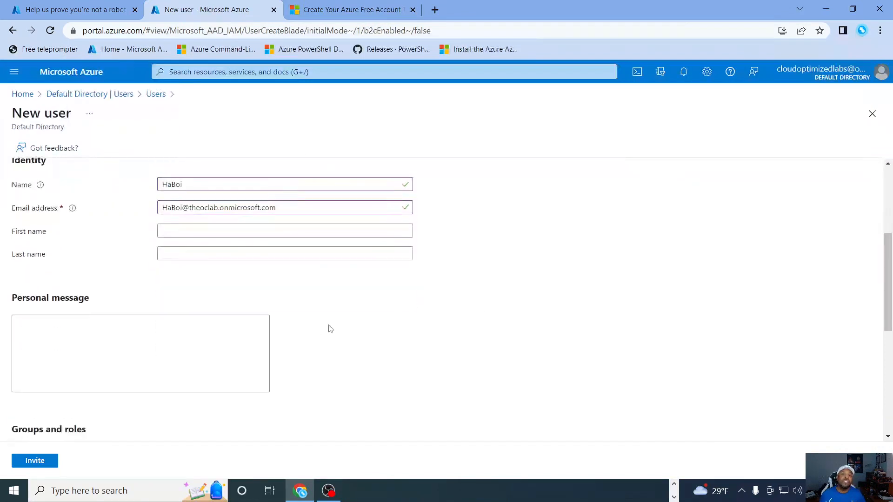
{"action": "scroll", "coordinate": [331, 293], "scroll_direction": "down", "scroll_amount": 1}
{"action": "scroll", "coordinate": [302, 318], "scroll_direction": "up", "scroll_amount": 3}
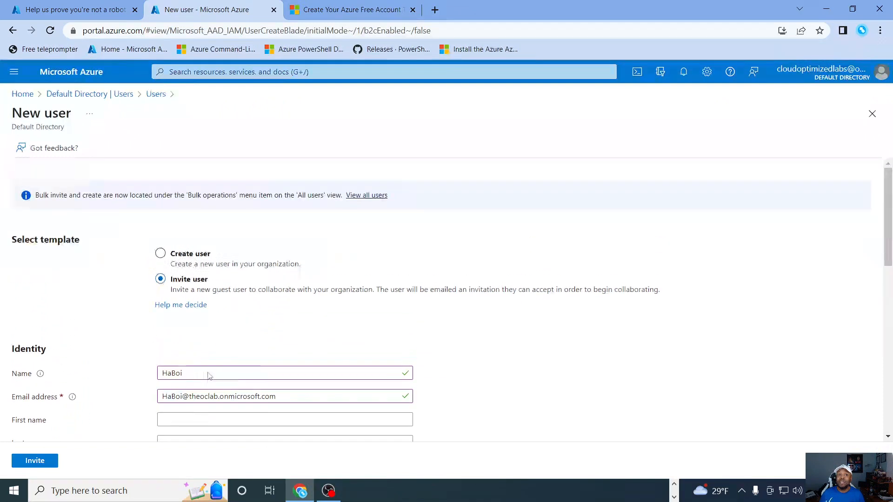
{"action": "scroll", "coordinate": [352, 358], "scroll_direction": "down", "scroll_amount": 2}
{"action": "scroll", "coordinate": [350, 359], "scroll_direction": "down", "scroll_amount": 6}
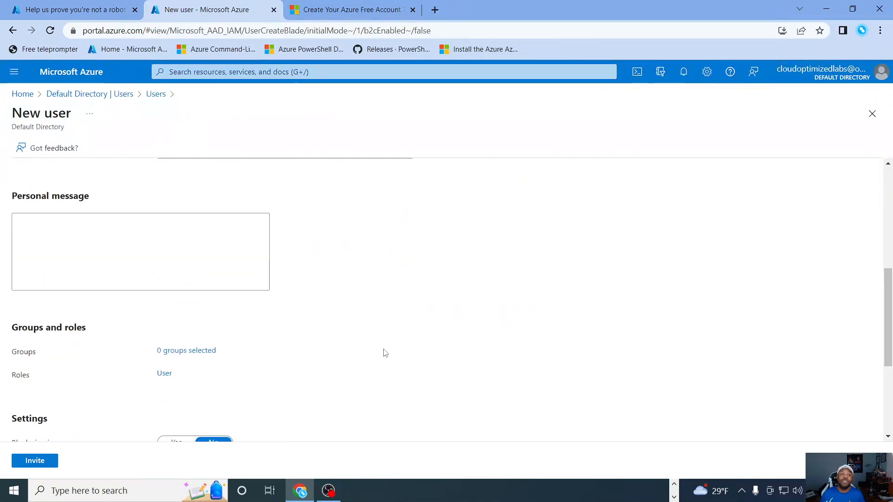
{"action": "left_click", "coordinate": [38, 464]}
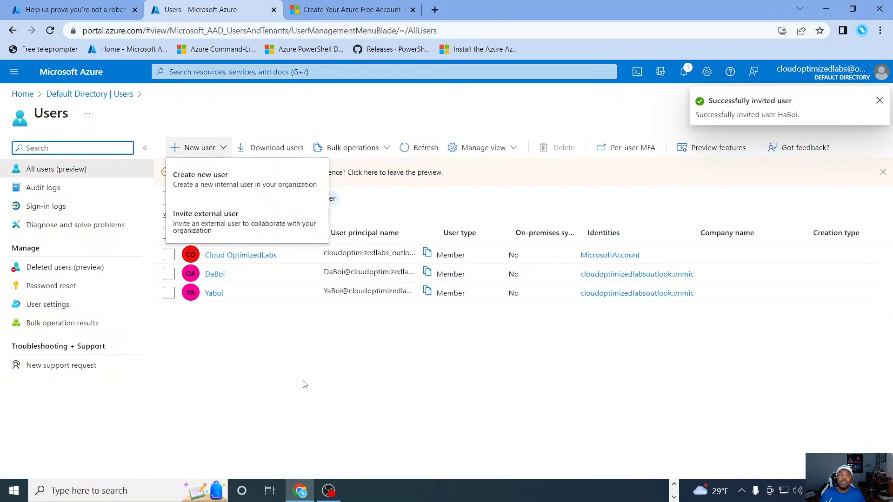
Step: Refresh the Default Directory user list until the invited guest is listed
{"action": "left_click", "coordinate": [302, 375]}
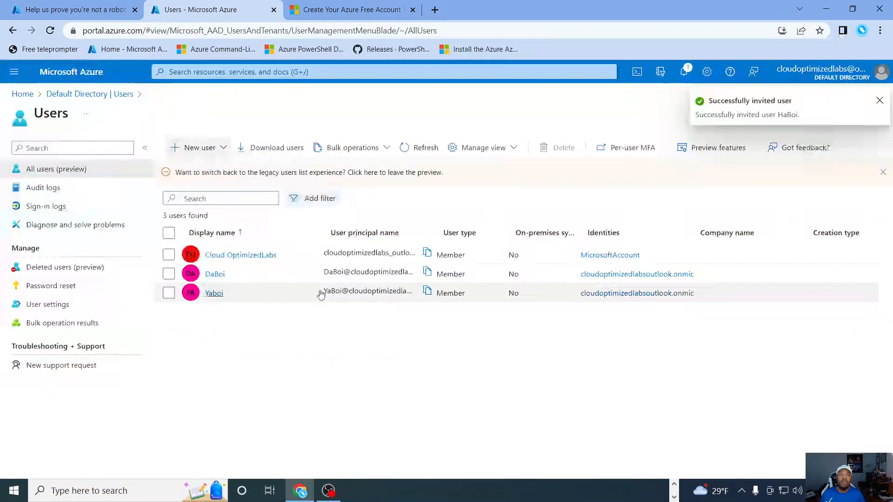
{"action": "left_click", "coordinate": [416, 149]}
{"action": "left_click", "coordinate": [418, 150]}
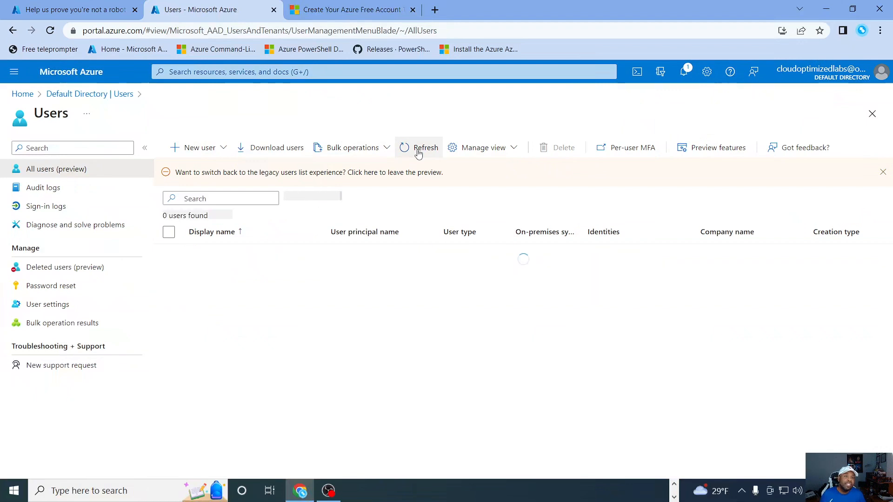
{"action": "left_click", "coordinate": [418, 150]}
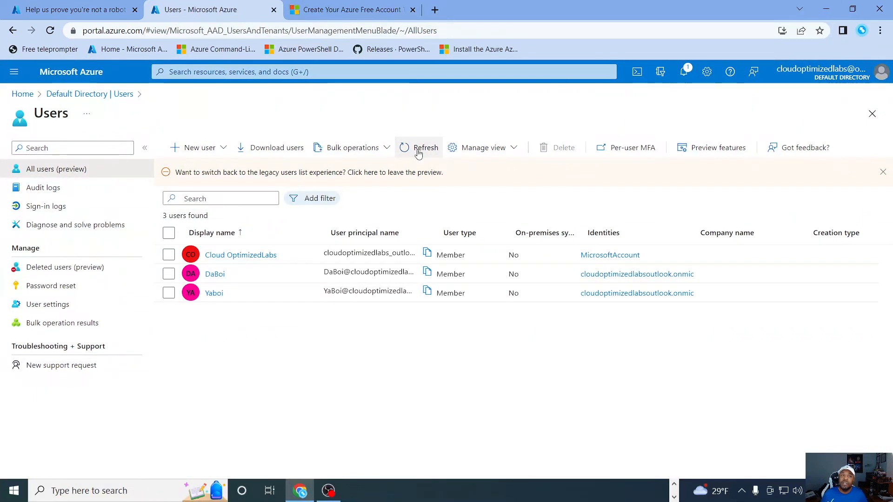
{"action": "left_click", "coordinate": [418, 150]}
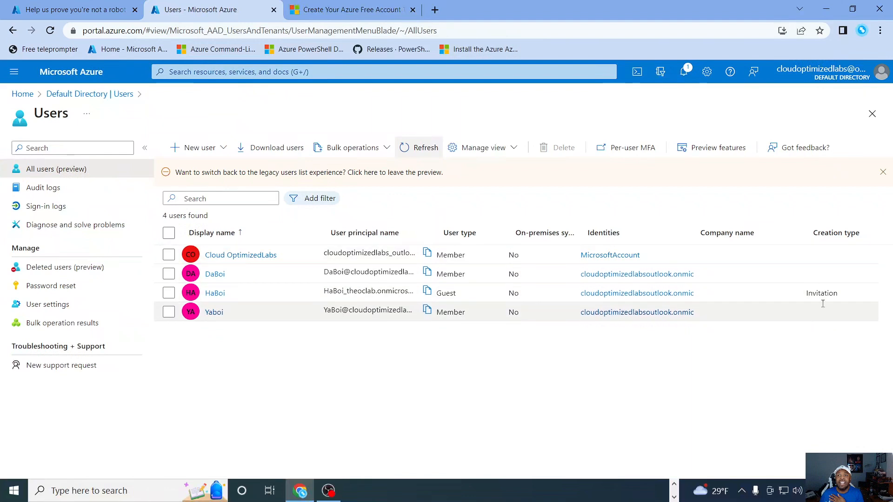
Step: Open the invited guest's profile and examine the overview, including user type, identities and B2B collaboration
{"action": "left_click", "coordinate": [215, 293]}
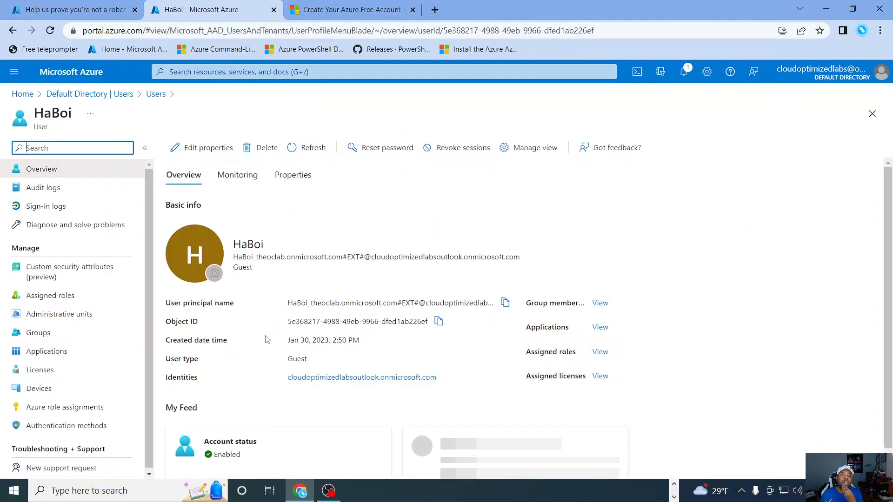
{"action": "scroll", "coordinate": [346, 317], "scroll_direction": "down", "scroll_amount": 3}
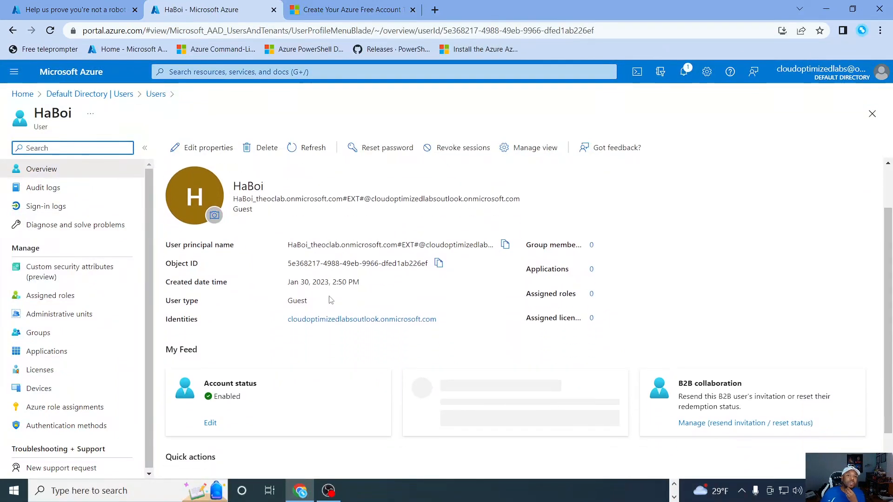
{"action": "scroll", "coordinate": [340, 300], "scroll_direction": "up", "scroll_amount": 2}
{"action": "scroll", "coordinate": [354, 298], "scroll_direction": "up", "scroll_amount": 1}
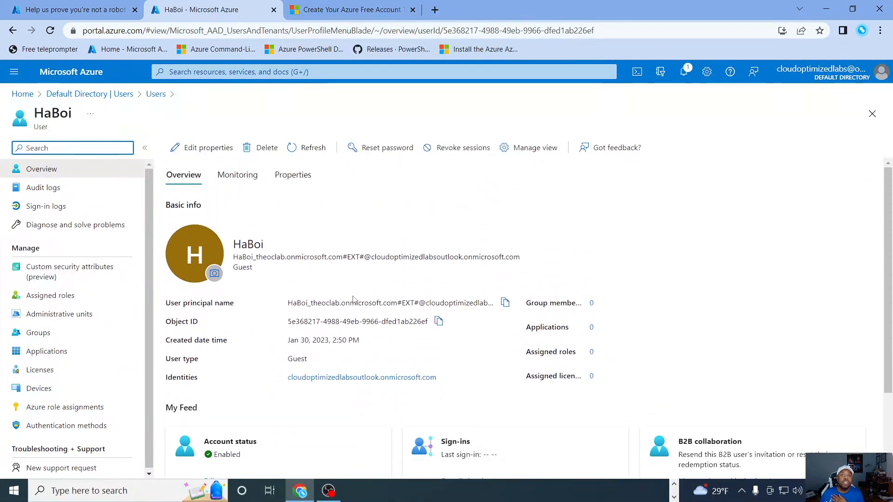
{"action": "scroll", "coordinate": [353, 299], "scroll_direction": "down", "scroll_amount": 2}
{"action": "scroll", "coordinate": [313, 302], "scroll_direction": "up", "scroll_amount": 2}
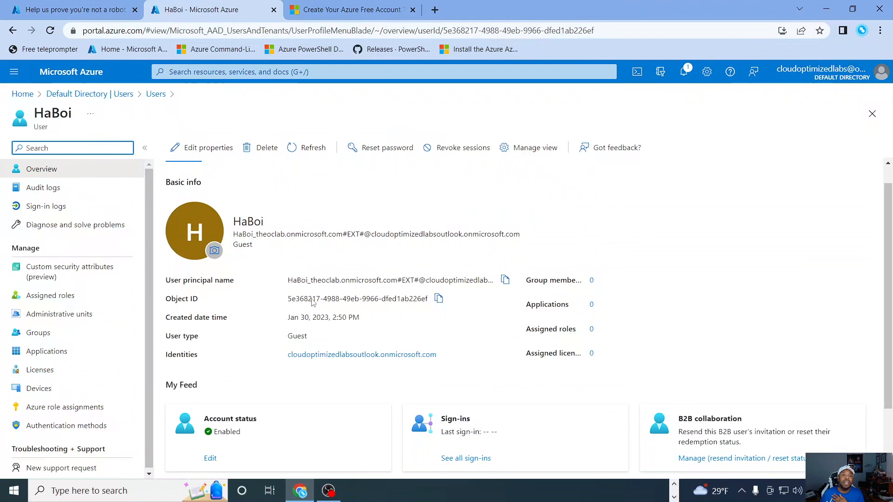
Step: Open the guest's editable properties and check the job information and contact fields
{"action": "left_click", "coordinate": [204, 147]}
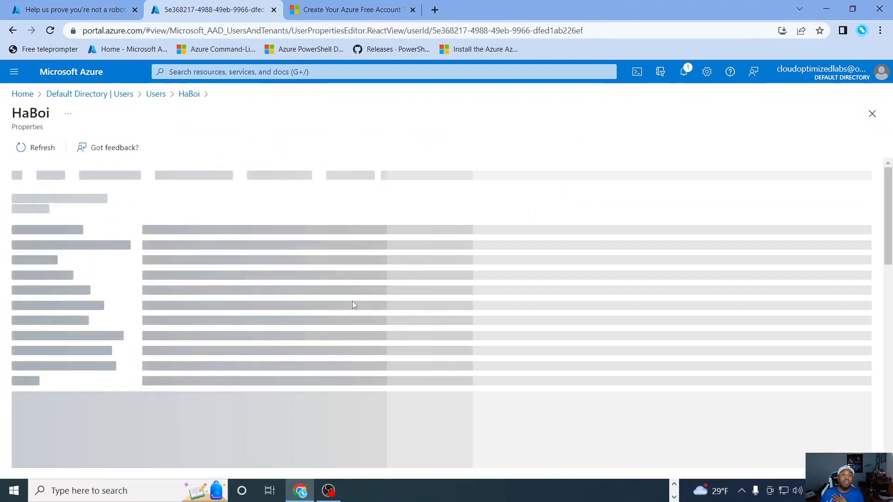
{"action": "scroll", "coordinate": [375, 300], "scroll_direction": "down", "scroll_amount": 7}
{"action": "scroll", "coordinate": [379, 311], "scroll_direction": "down", "scroll_amount": 8}
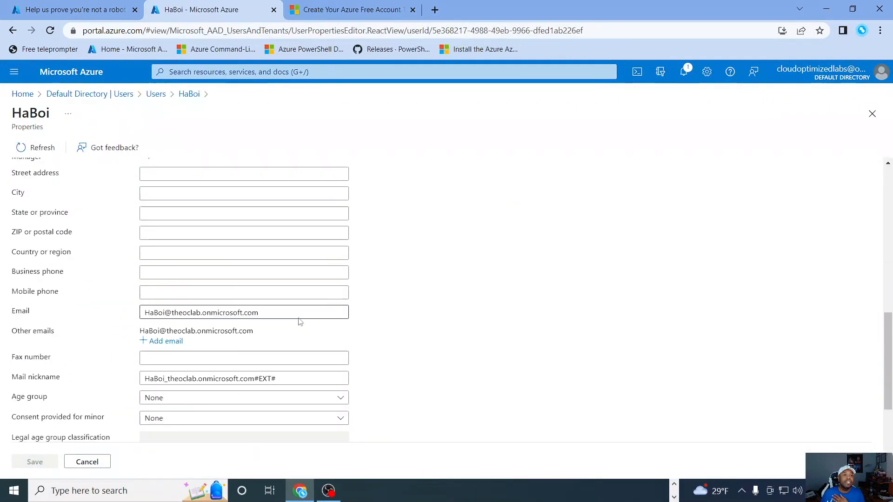
{"action": "scroll", "coordinate": [342, 347], "scroll_direction": "up", "scroll_amount": 10}
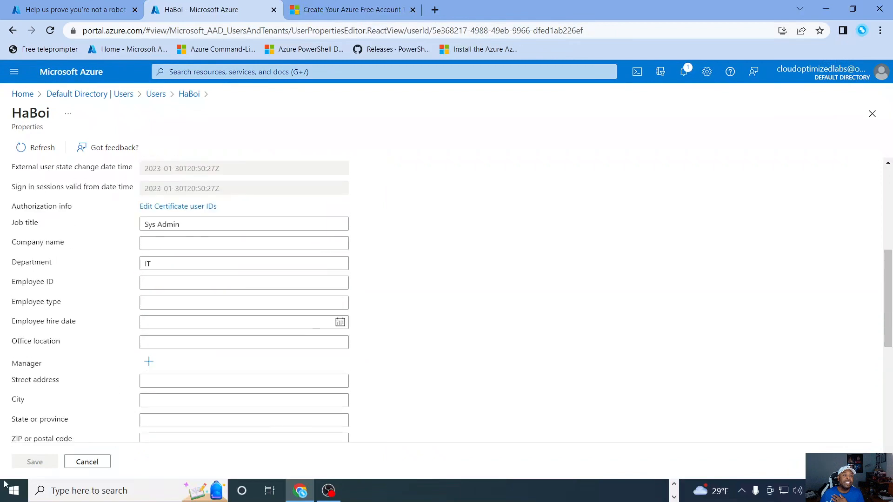
Step: Leave the guest's properties unchanged and check the guest's group memberships and which groups can be assigned from the profile
{"action": "left_click", "coordinate": [88, 462]}
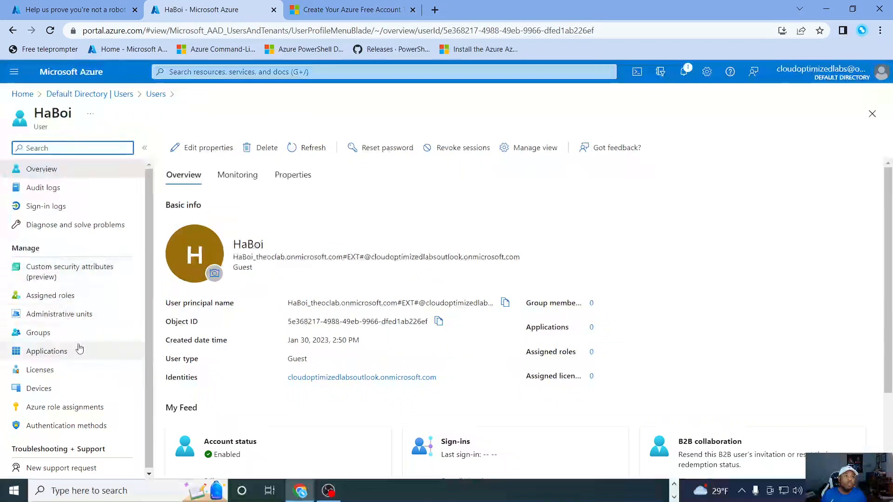
{"action": "left_click", "coordinate": [36, 336]}
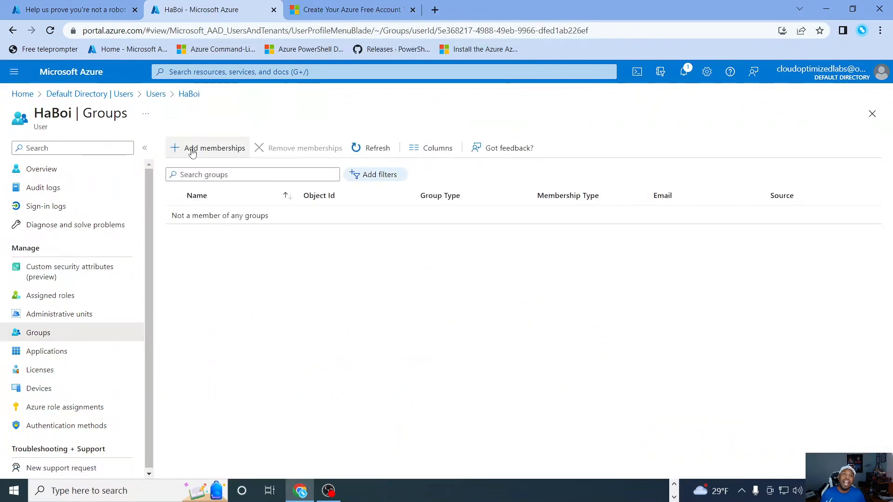
{"action": "left_click", "coordinate": [194, 152]}
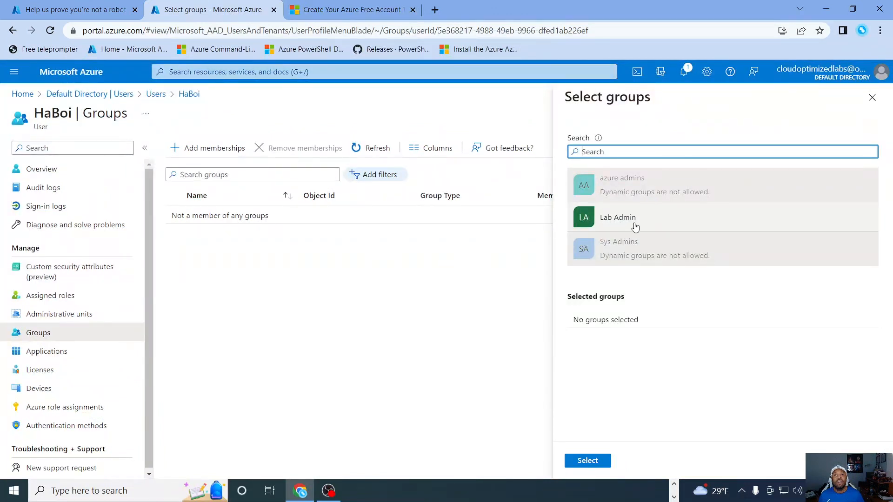
{"action": "left_click", "coordinate": [373, 261]}
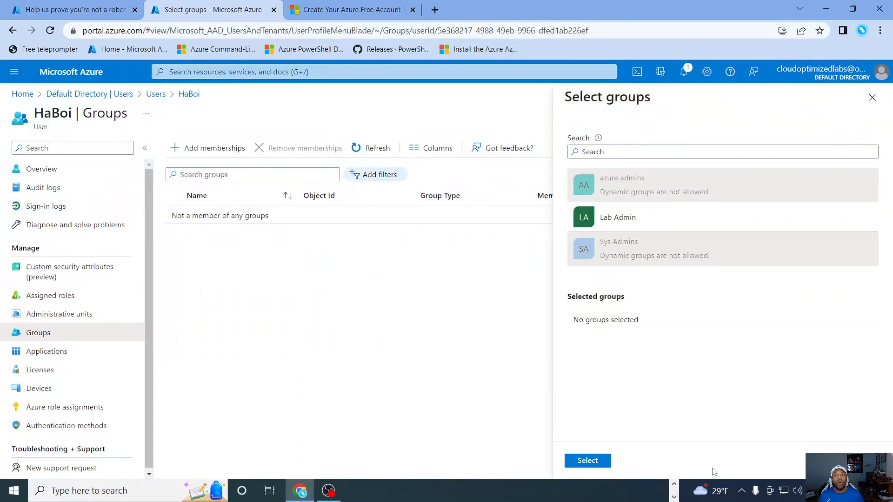
{"action": "left_click", "coordinate": [872, 97]}
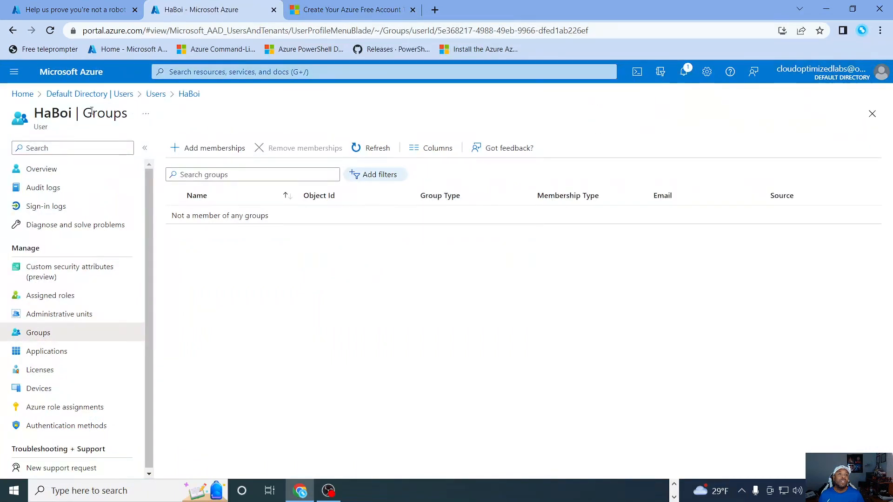
Step: Add the guest user as a direct member of the Lab Admin group in Default Directory and refresh its member list
{"action": "left_click", "coordinate": [88, 94]}
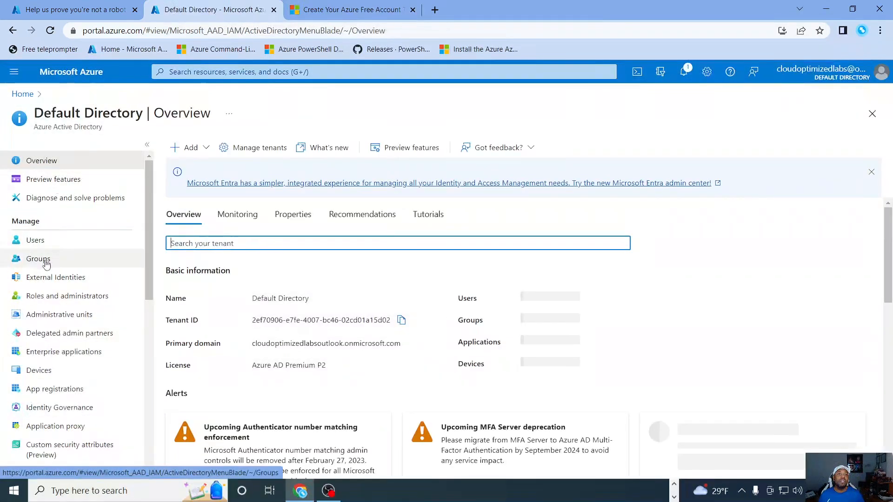
{"action": "left_click", "coordinate": [39, 258]}
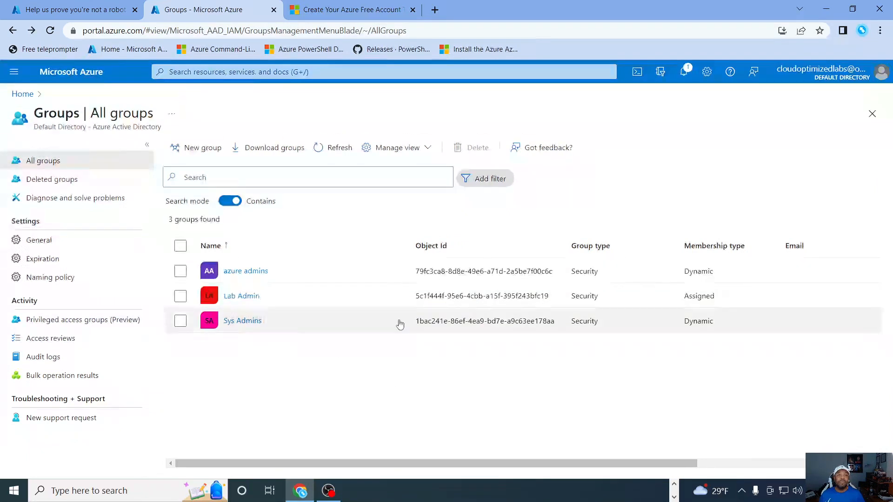
{"action": "left_click", "coordinate": [239, 299]}
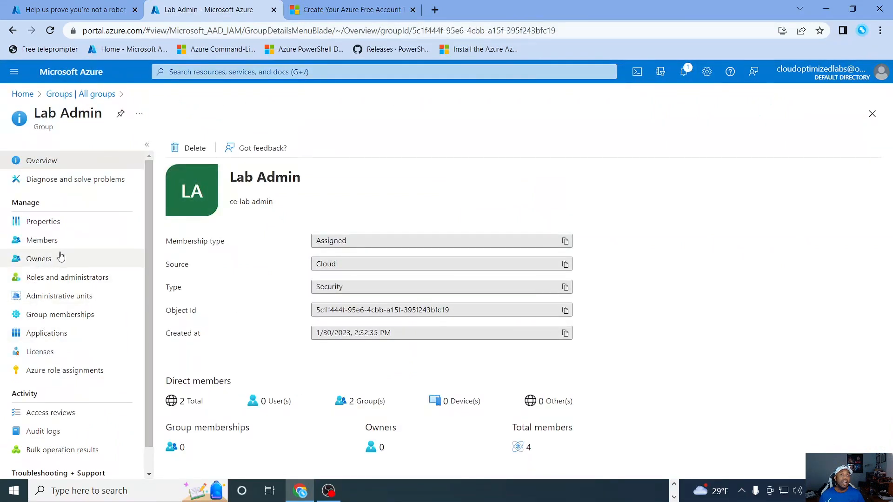
{"action": "left_click", "coordinate": [36, 243]}
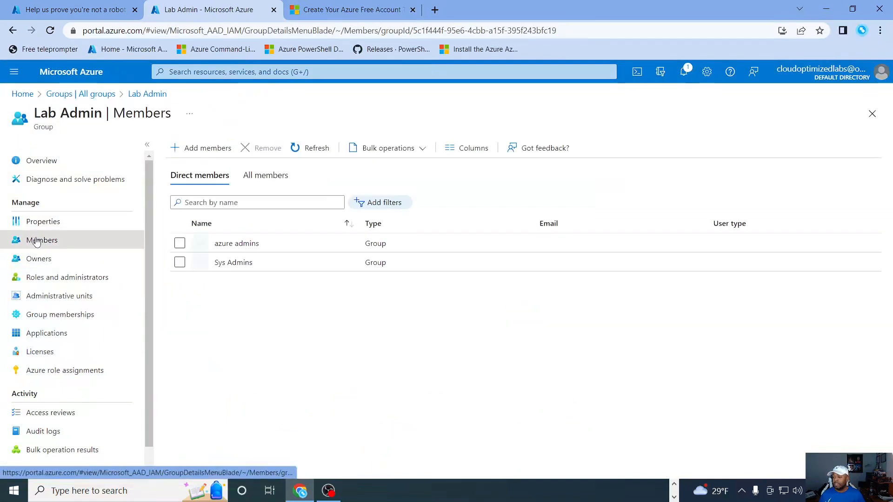
{"action": "left_click", "coordinate": [205, 151]}
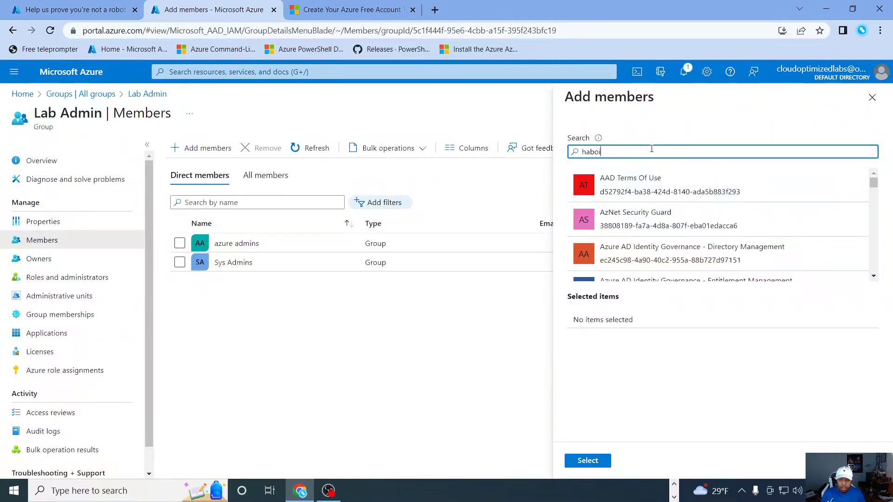
{"action": "type", "text": "haboi"}
{"action": "left_click", "coordinate": [650, 186]}
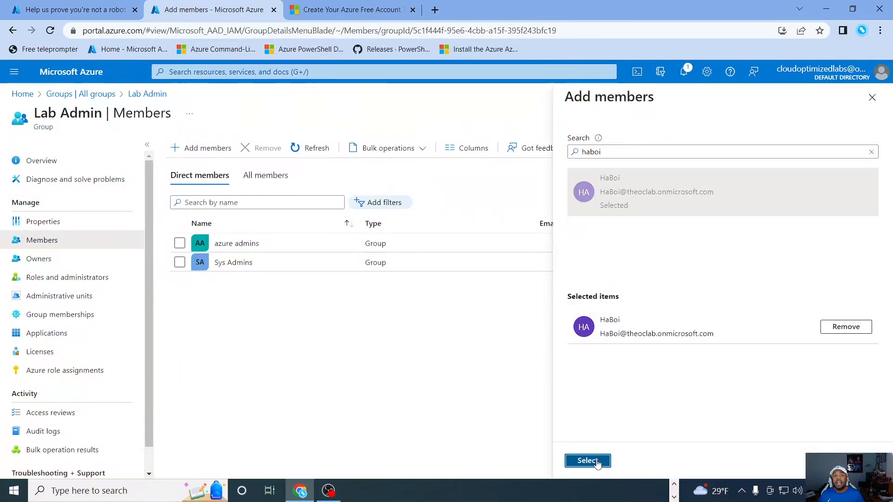
{"action": "left_click", "coordinate": [587, 461]}
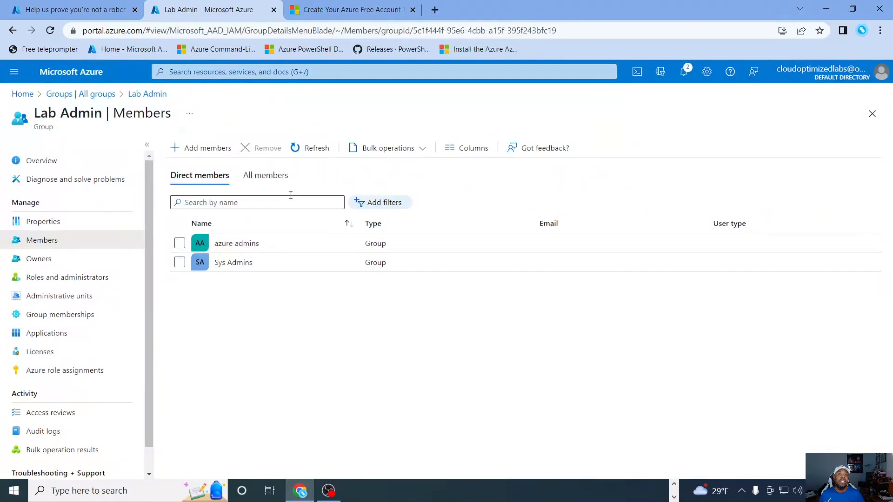
{"action": "left_click", "coordinate": [319, 147]}
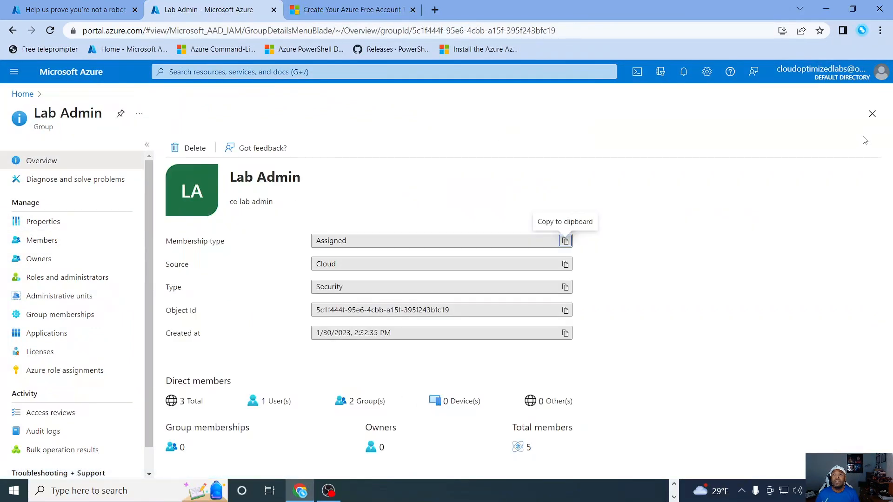
Step: Review the Default Directory user list and the list of all groups with their membership types
{"action": "left_click", "coordinate": [872, 114]}
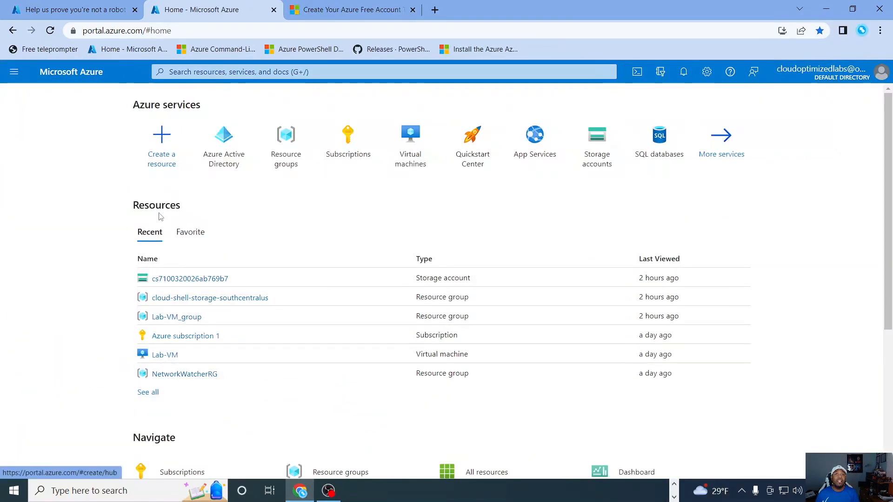
{"action": "left_click", "coordinate": [226, 138]}
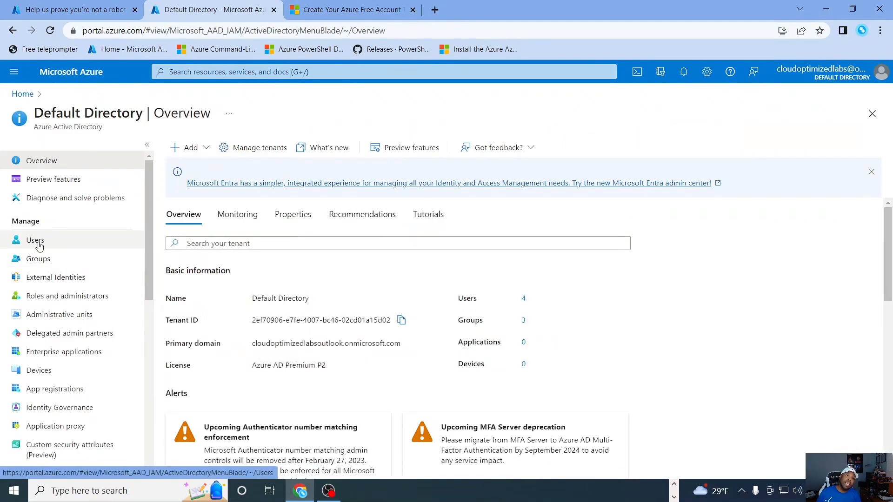
{"action": "left_click", "coordinate": [37, 240]}
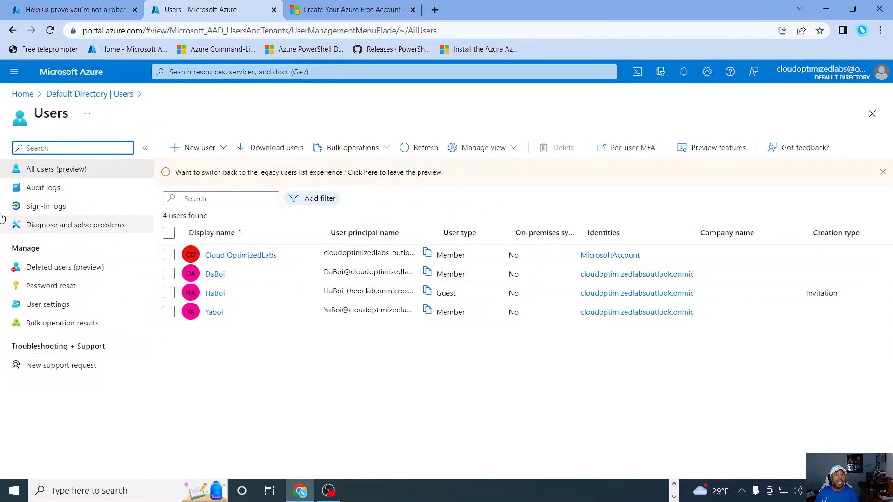
{"action": "left_click", "coordinate": [80, 94]}
{"action": "left_click", "coordinate": [47, 258]}
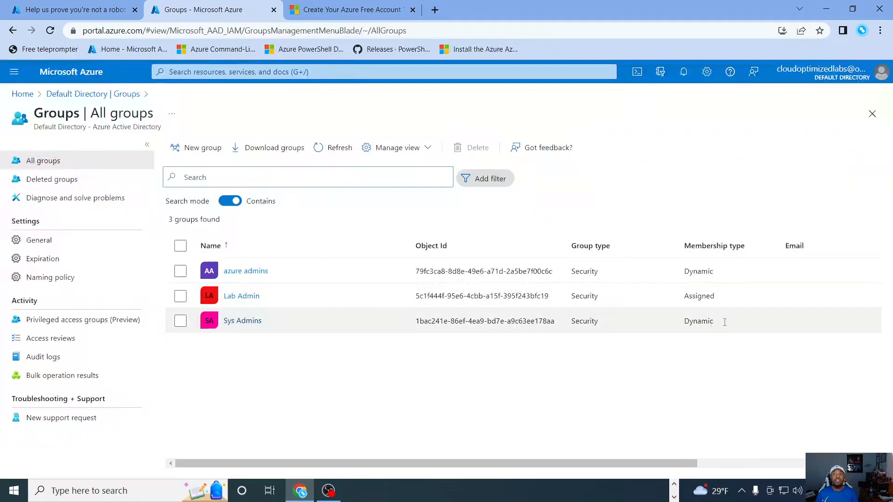
{"action": "left_click", "coordinate": [871, 117]}
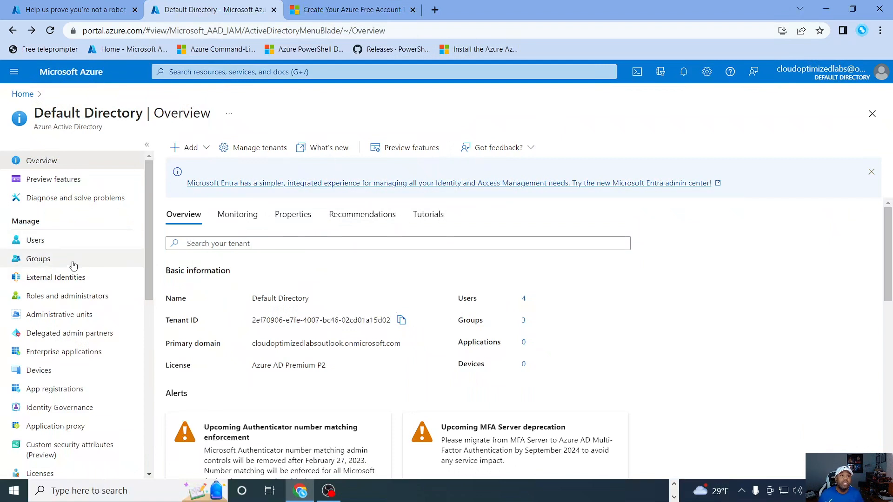
Step: Delete the azure admins, Lab Admin and Sys Admins groups from Default Directory and refresh the group list
{"action": "left_click", "coordinate": [36, 264]}
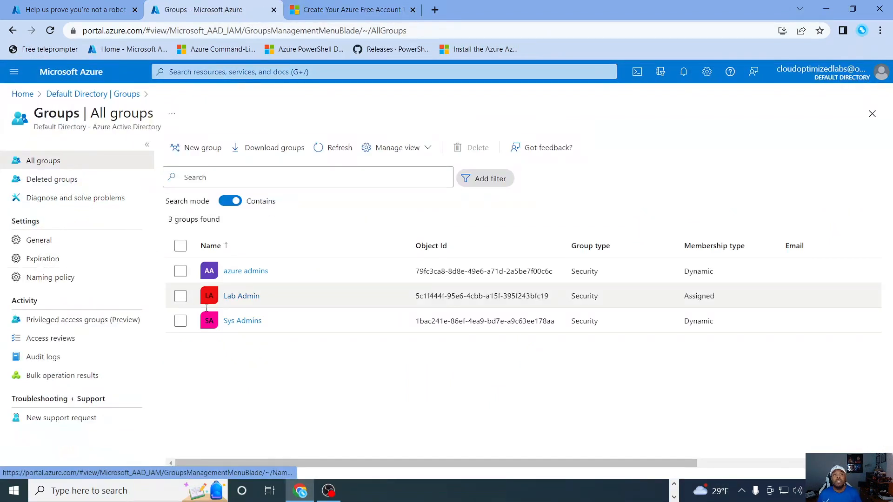
{"action": "left_click", "coordinate": [183, 246]}
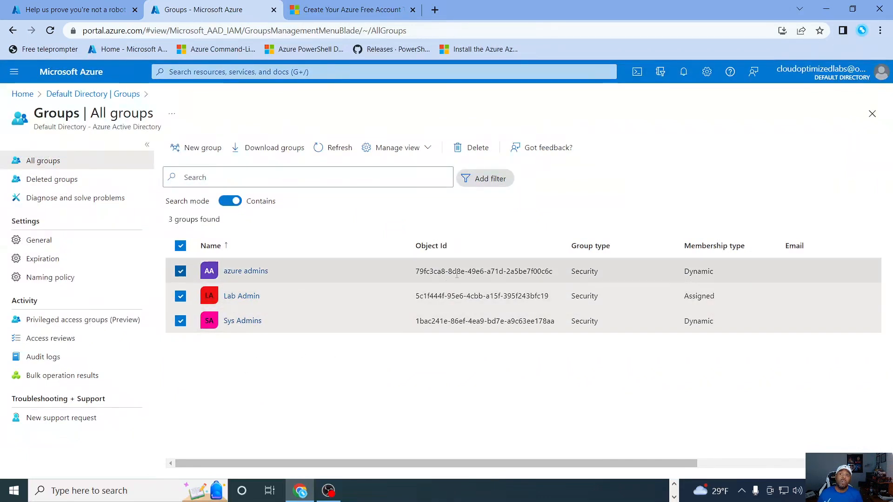
{"action": "left_click", "coordinate": [475, 148]}
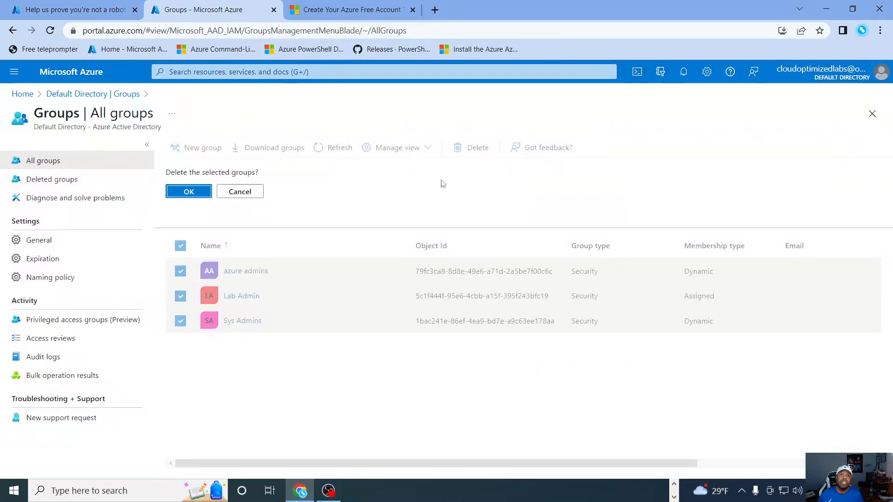
{"action": "left_click", "coordinate": [188, 192]}
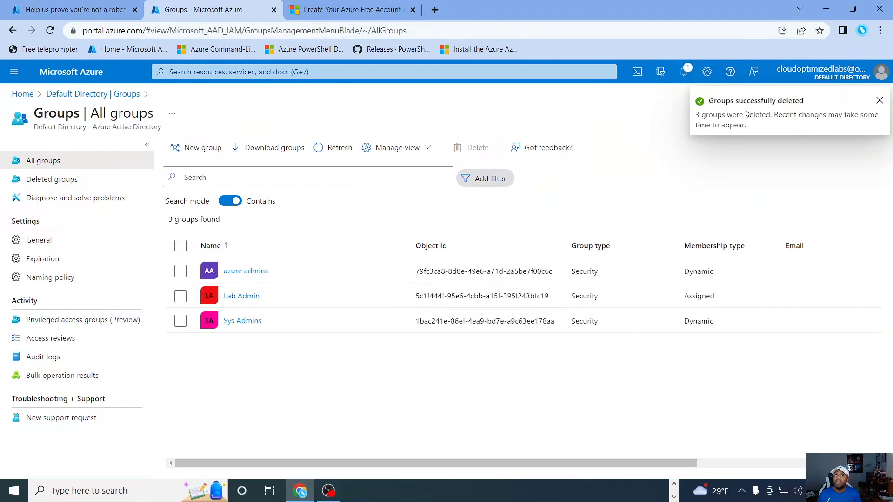
{"action": "left_click", "coordinate": [879, 102]}
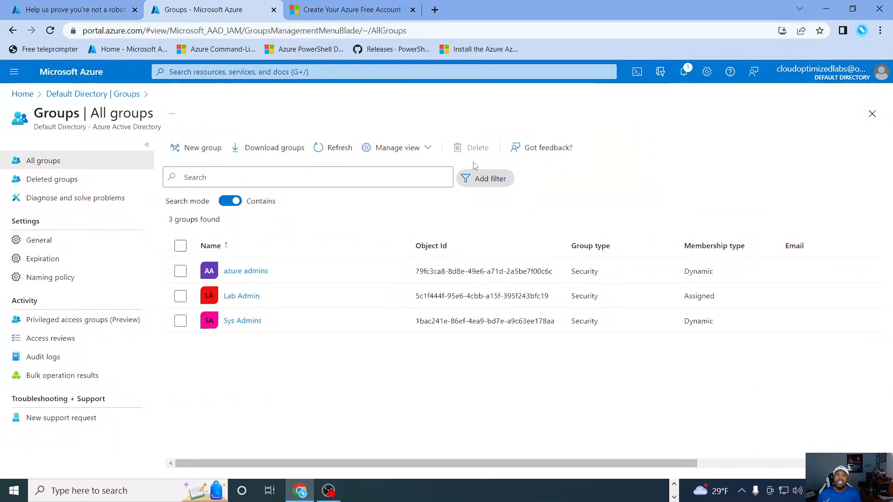
{"action": "left_click", "coordinate": [345, 149]}
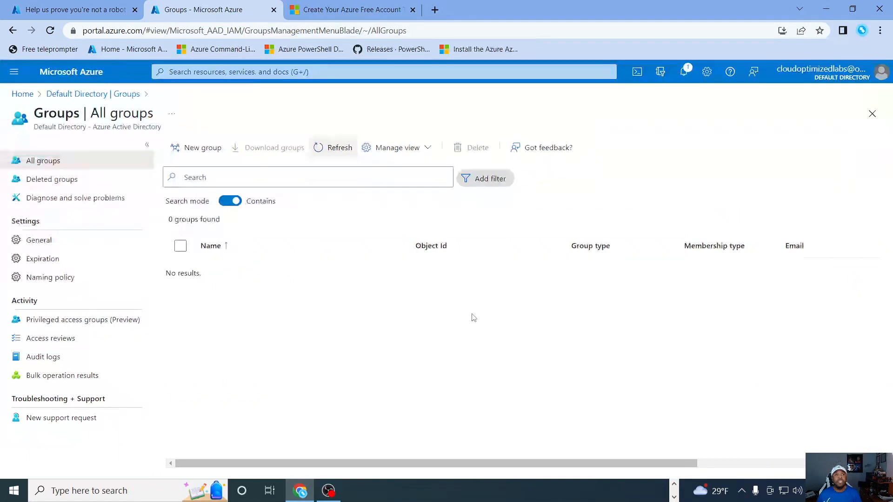
Step: Delete the guest and all other Default Directory users except the Cloud OptimizedLabs account
{"action": "left_click", "coordinate": [873, 114]}
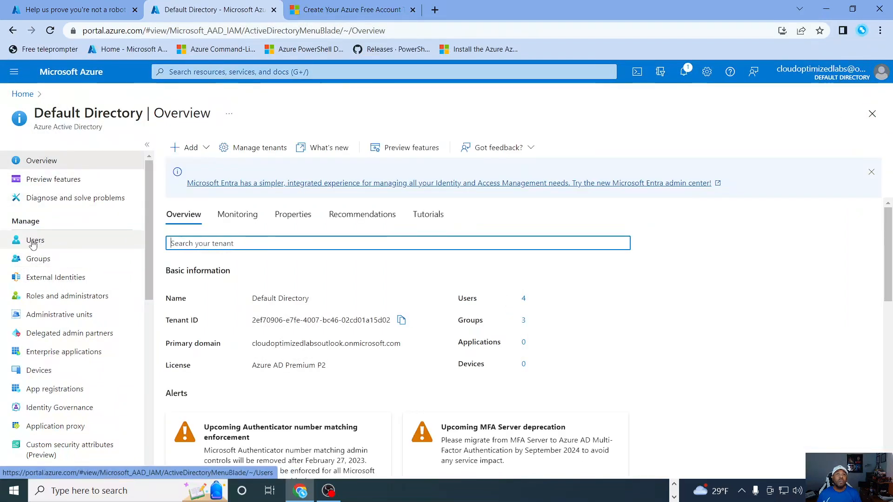
{"action": "left_click", "coordinate": [32, 242]}
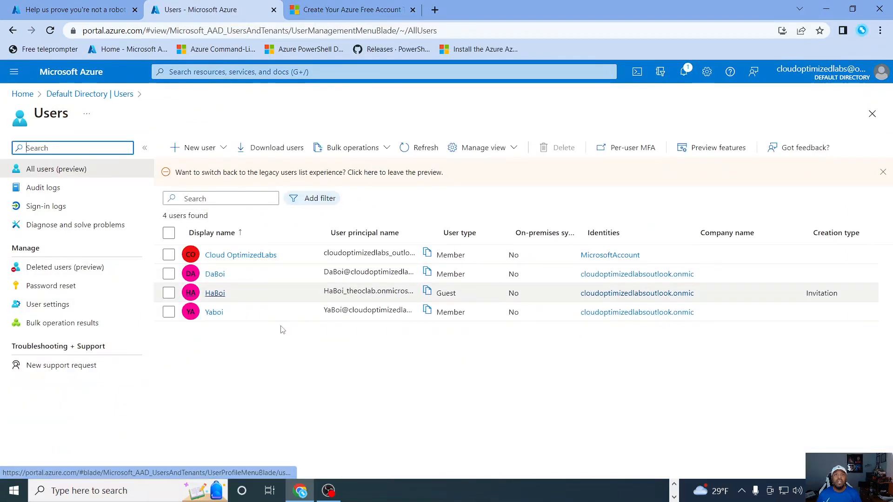
{"action": "left_click", "coordinate": [170, 274]}
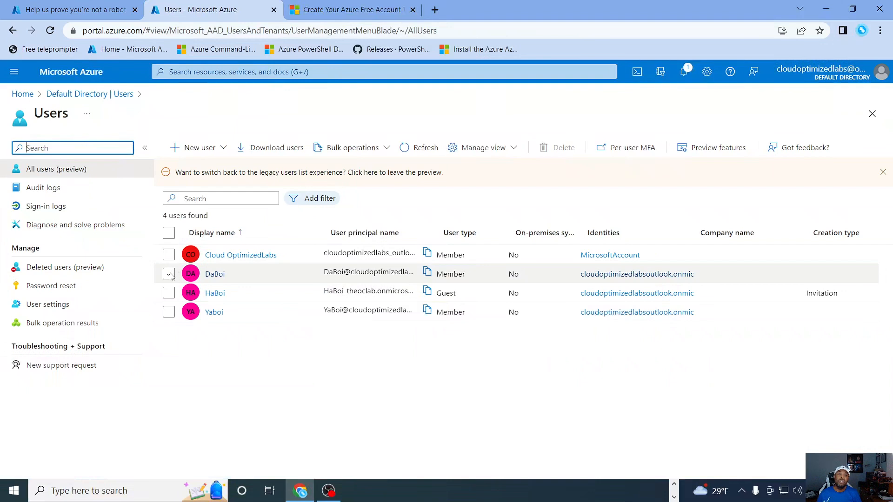
{"action": "left_click", "coordinate": [169, 293]}
{"action": "left_click", "coordinate": [168, 312]}
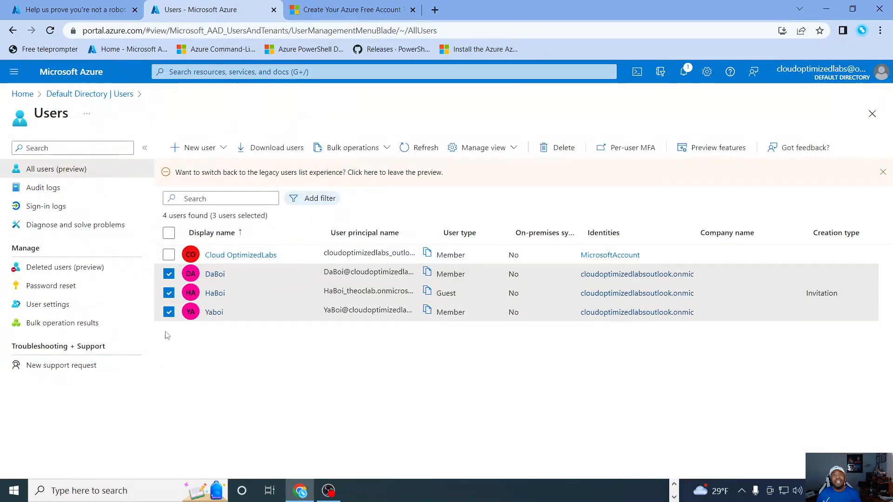
{"action": "left_click", "coordinate": [563, 149]}
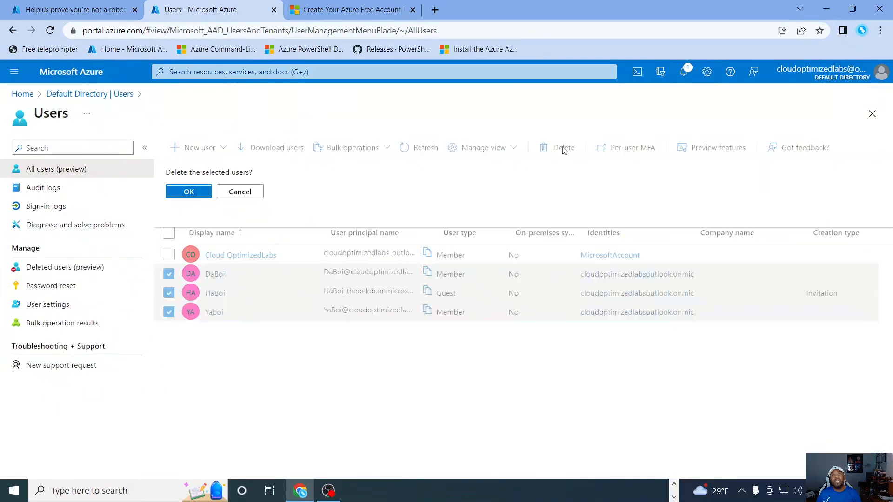
{"action": "left_click", "coordinate": [188, 193]}
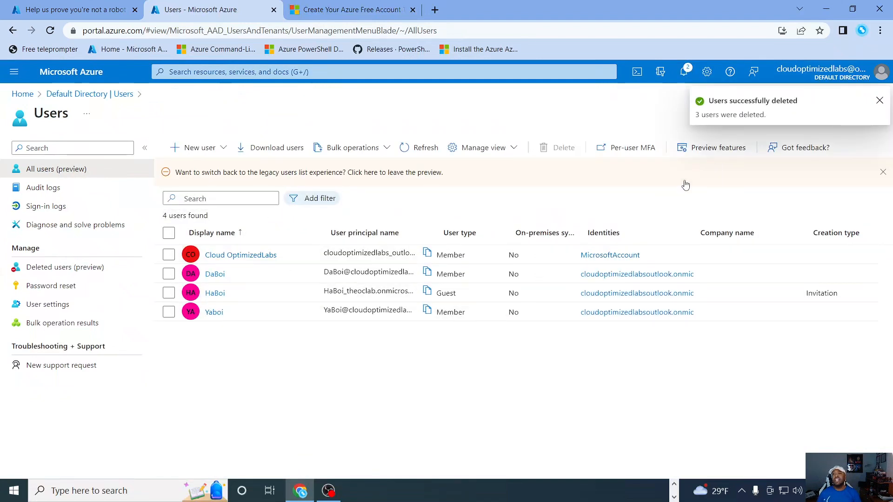
{"action": "left_click", "coordinate": [880, 100]}
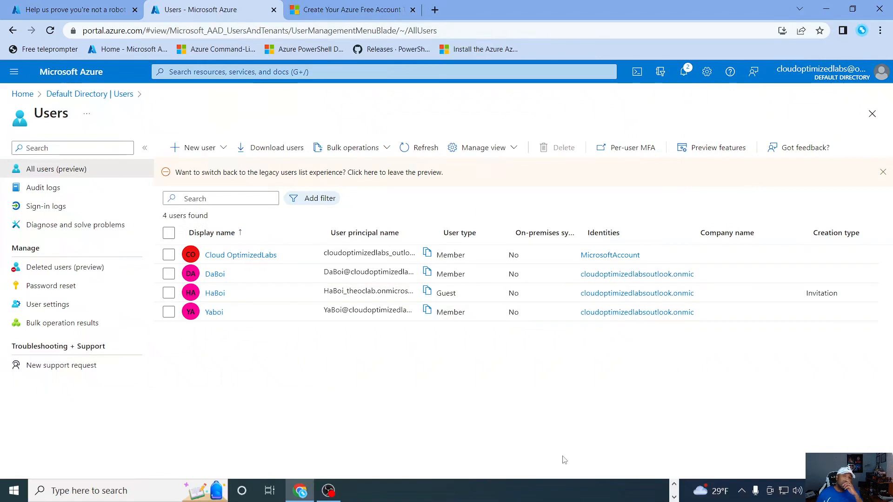
Step: Refresh the Default Directory user list until the deleted users are no longer listed
{"action": "left_click", "coordinate": [418, 150]}
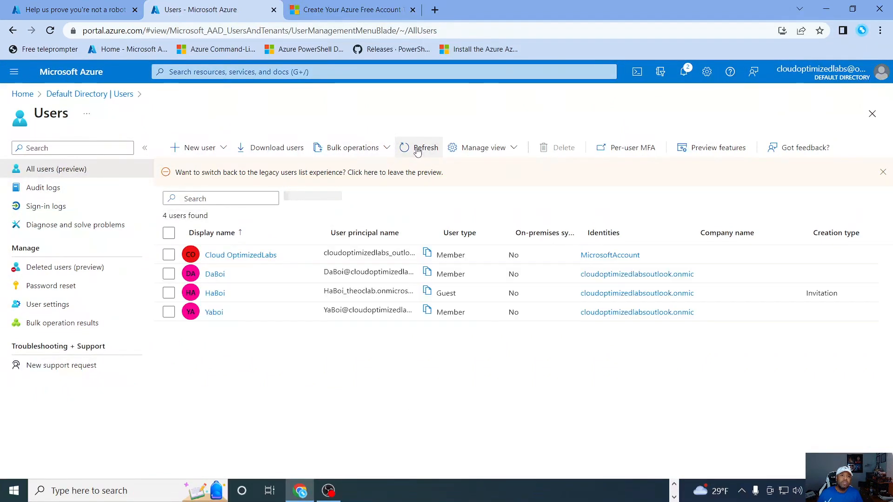
{"action": "left_click", "coordinate": [419, 151]}
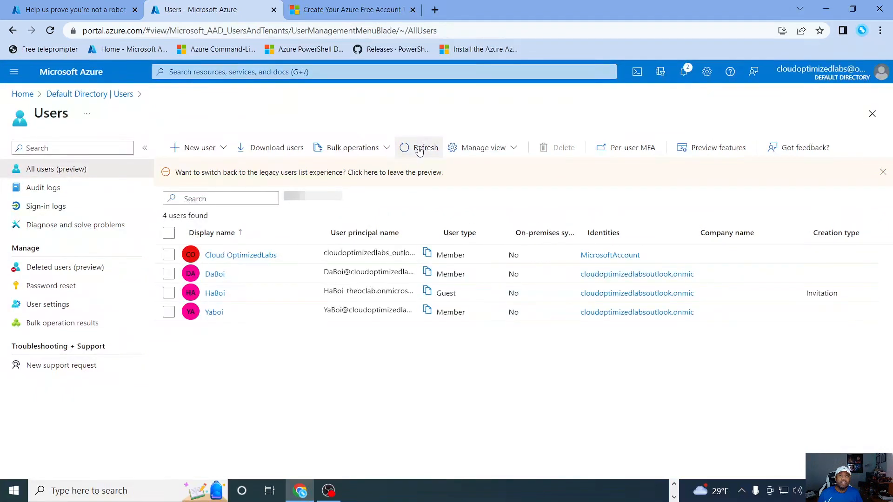
{"action": "left_click", "coordinate": [421, 152]}
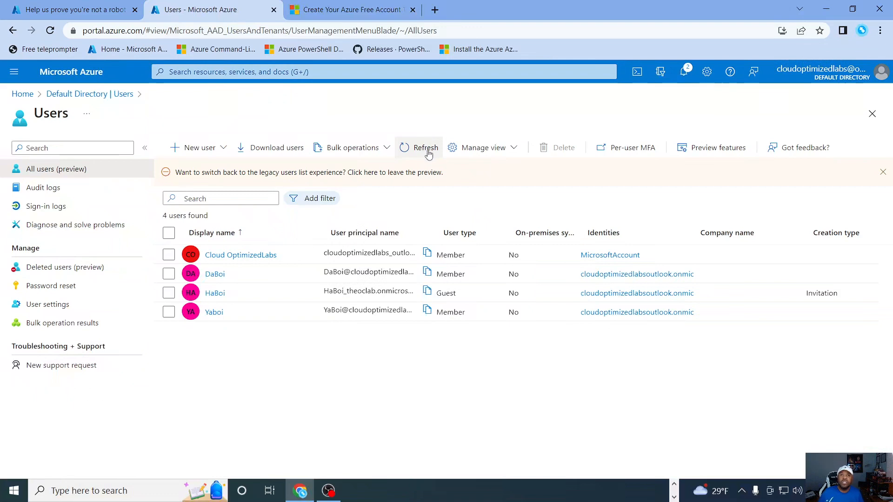
{"action": "left_click", "coordinate": [428, 155]}
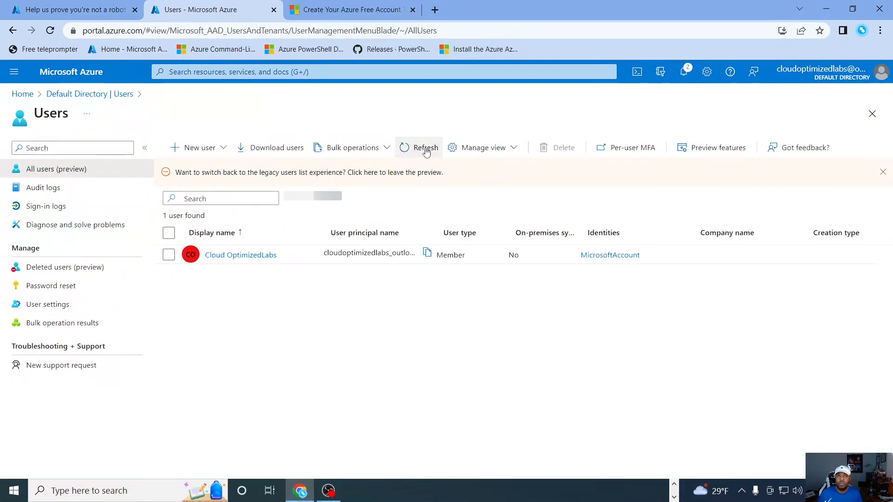
Step: Refresh the Default Directory user list and open the directory's tenant management list
{"action": "left_click", "coordinate": [425, 148]}
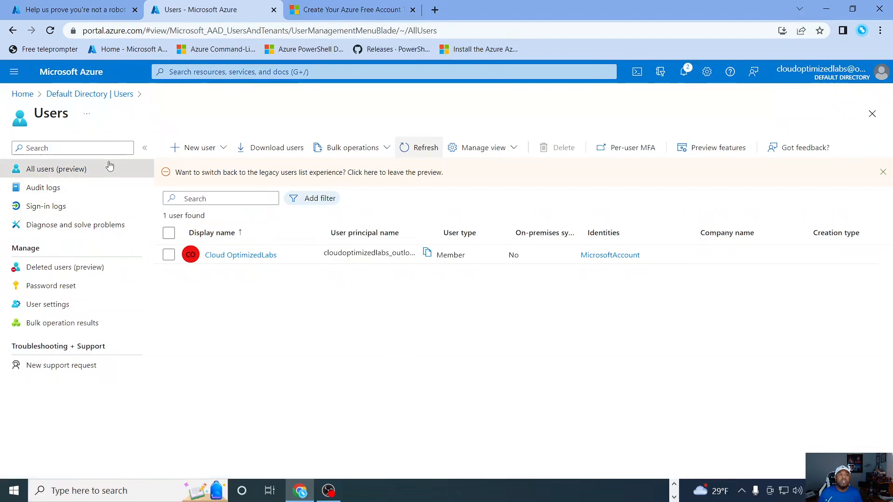
{"action": "left_click", "coordinate": [93, 94]}
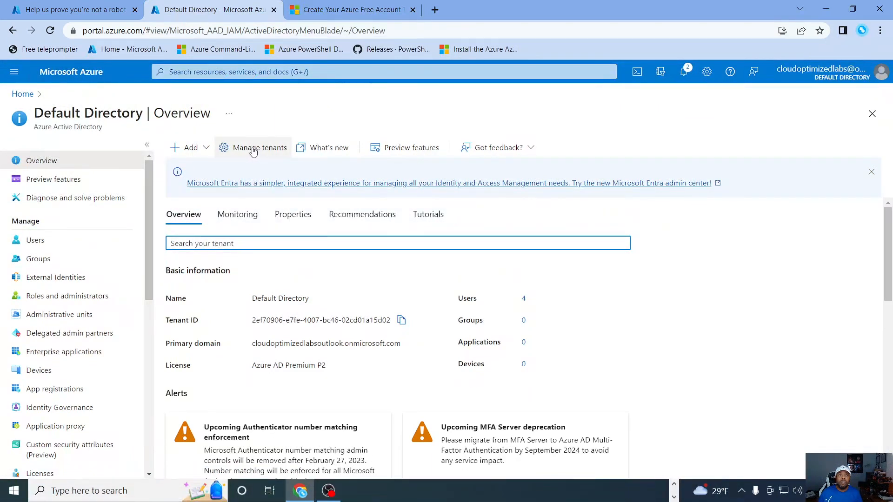
{"action": "left_click", "coordinate": [267, 153]}
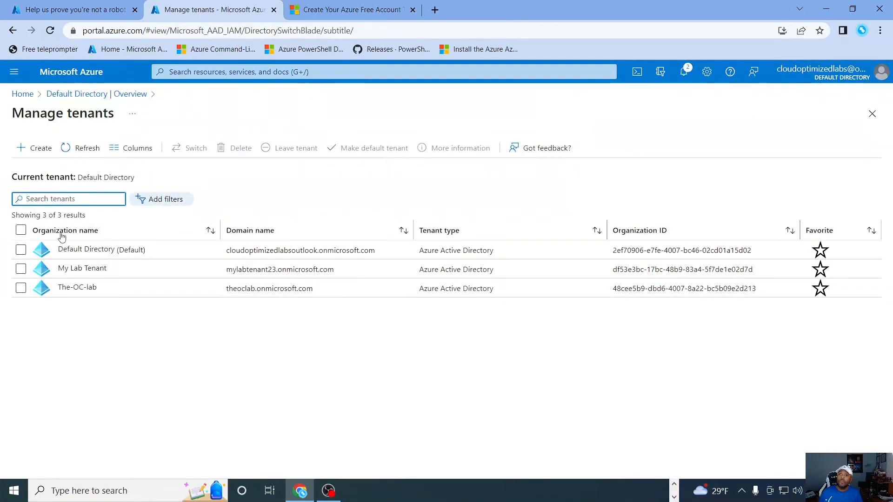
{"action": "left_click", "coordinate": [21, 269]}
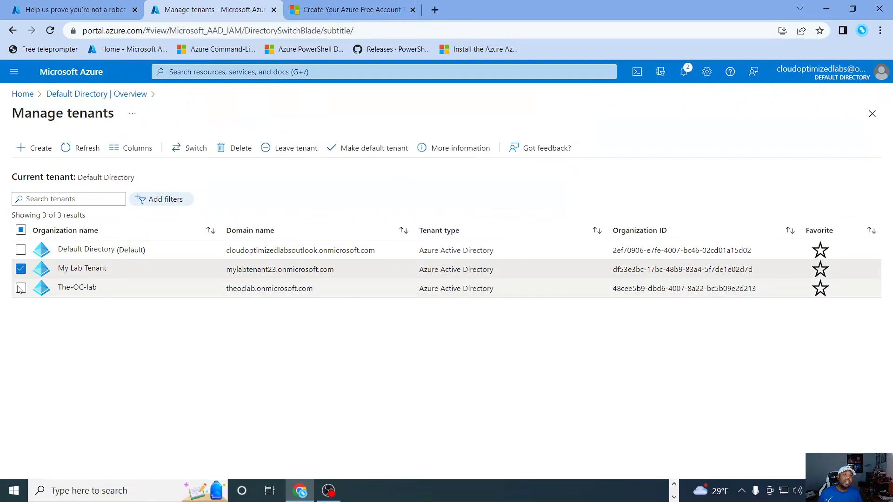
{"action": "left_click", "coordinate": [21, 288]}
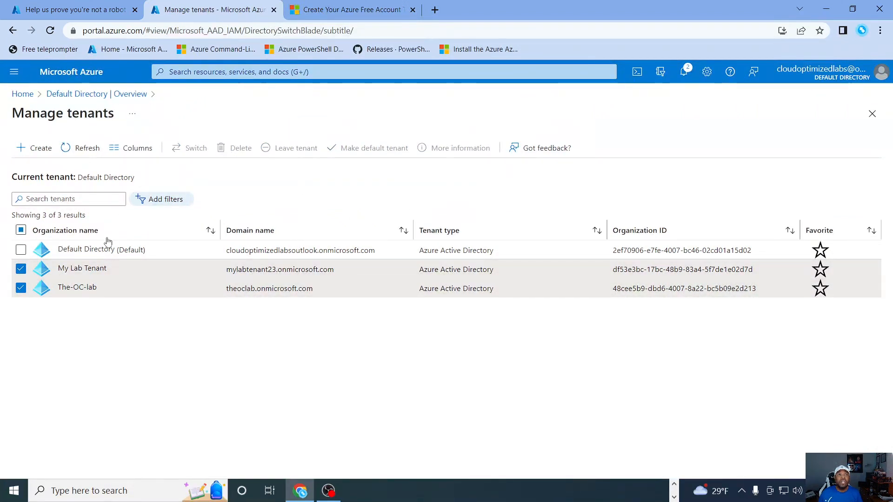
{"action": "left_click", "coordinate": [21, 288]}
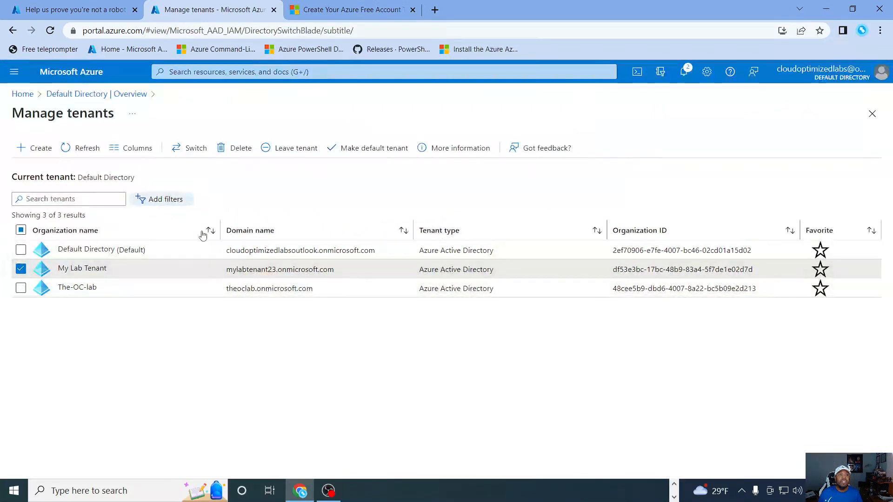
{"action": "left_click", "coordinate": [21, 269]}
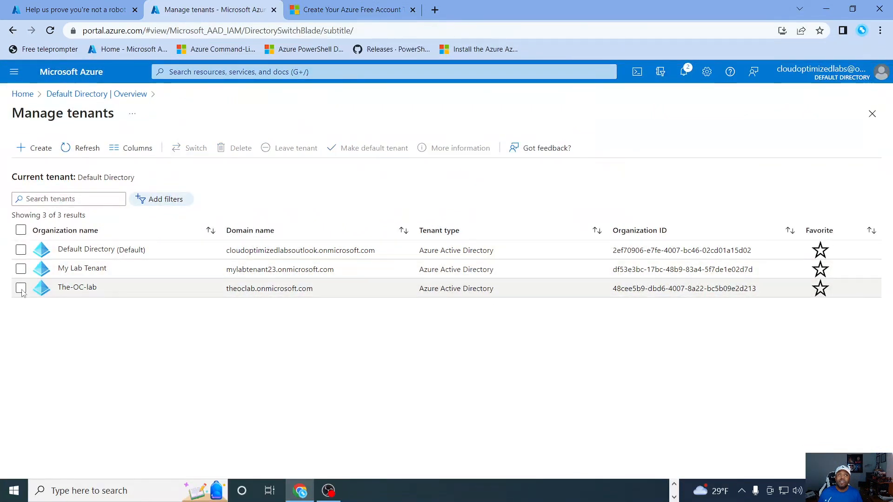
Step: Select only The-OC-lab in the list of tenants and start its deletion
{"action": "left_click", "coordinate": [21, 288]}
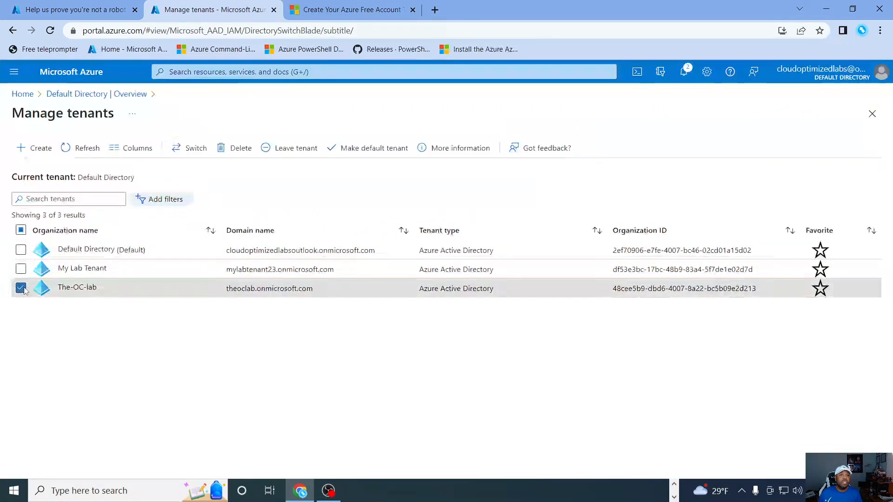
{"action": "left_click", "coordinate": [233, 153]}
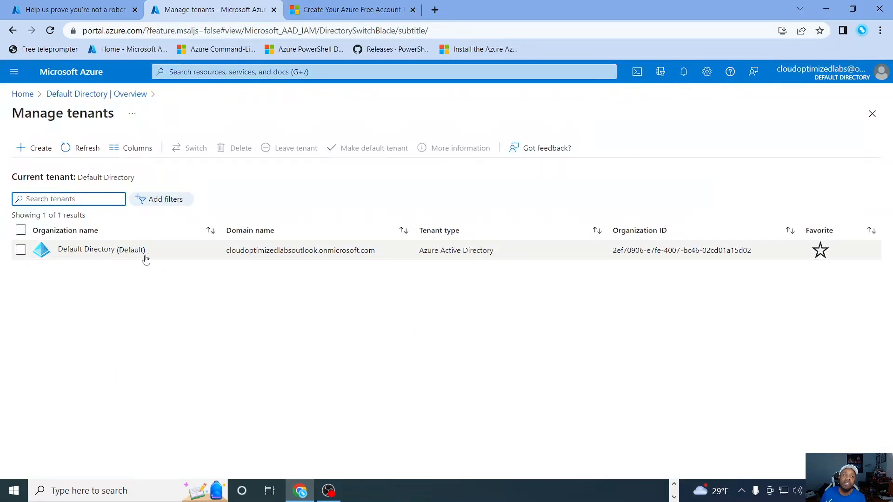
Step: Return from tenant management to the Default Directory overview and review its basic information and alerts
{"action": "left_click", "coordinate": [872, 114]}
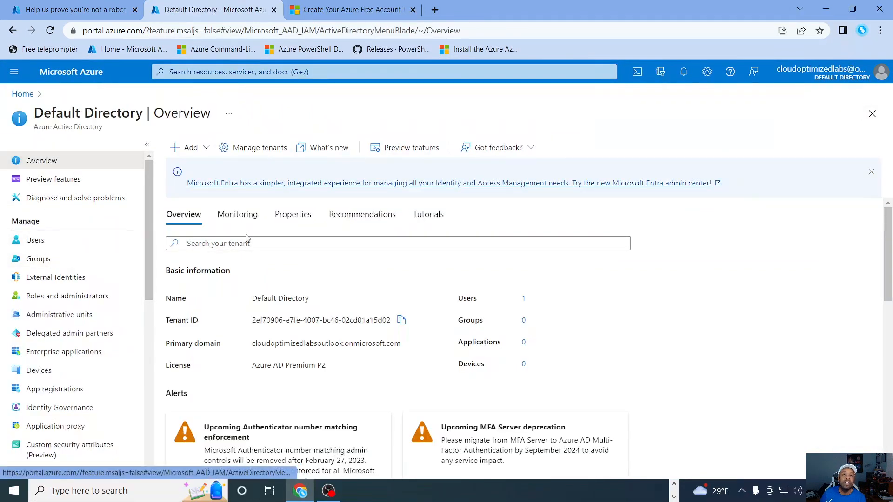
{"action": "scroll", "coordinate": [584, 299], "scroll_direction": "down", "scroll_amount": 2}
{"action": "scroll", "coordinate": [585, 298], "scroll_direction": "up", "scroll_amount": 2}
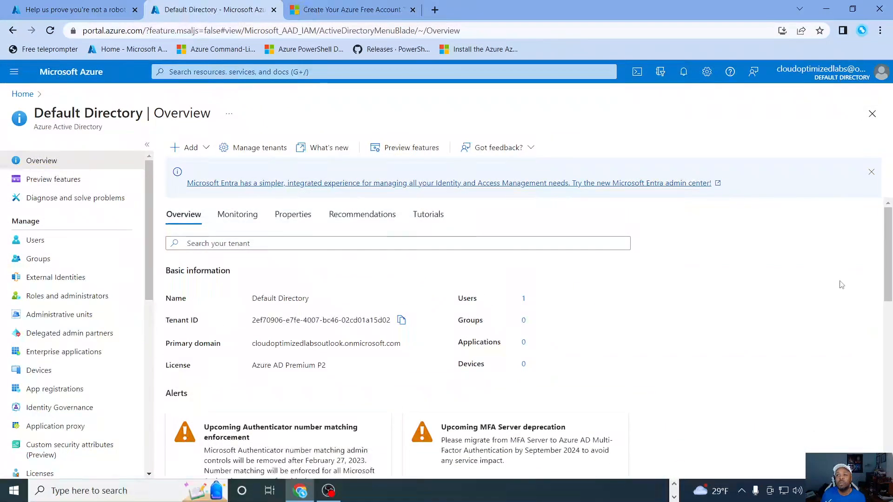
{"action": "scroll", "coordinate": [726, 301], "scroll_direction": "down", "scroll_amount": 8}
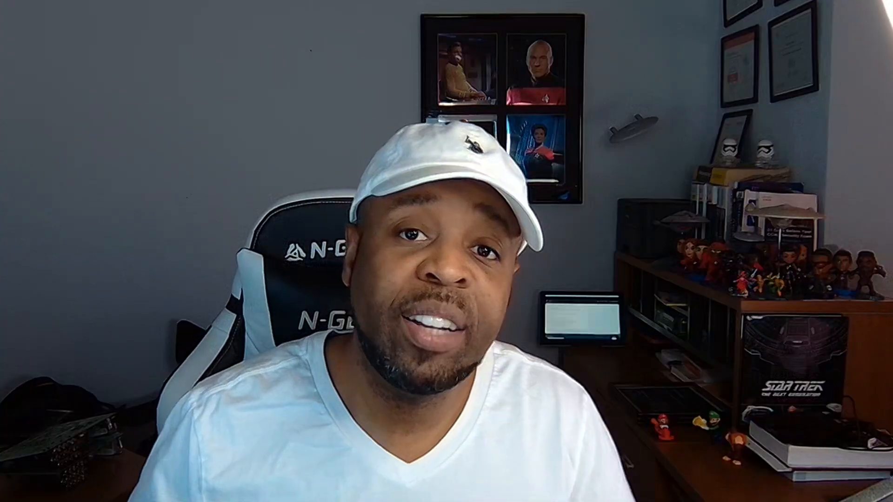